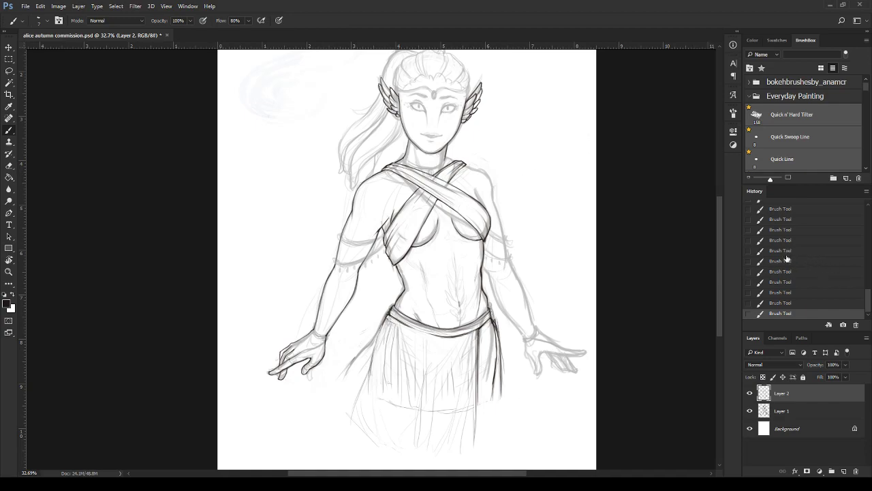
# - Zoom onto the left hand, add a second ring band, and ink the hand's back to the wrist
pyautogui.moveTo(723, 237); pyautogui.dragTo(714, 254)
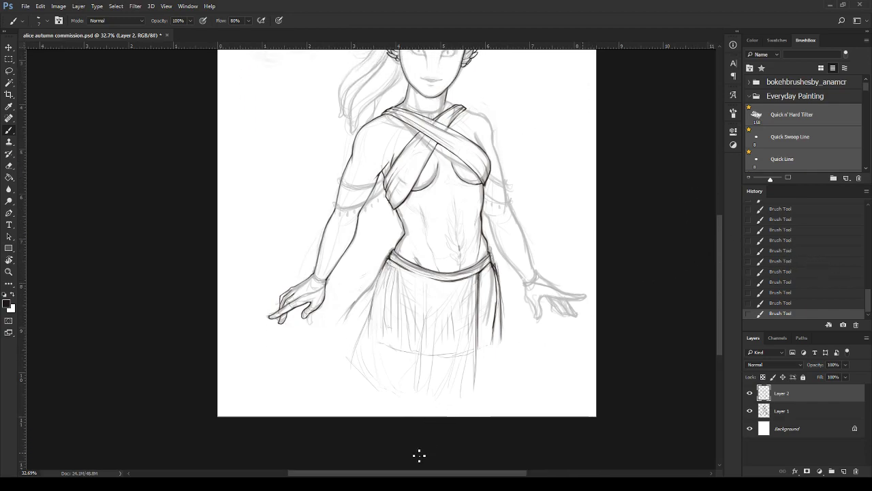
pyautogui.moveTo(417, 473); pyautogui.dragTo(407, 470)
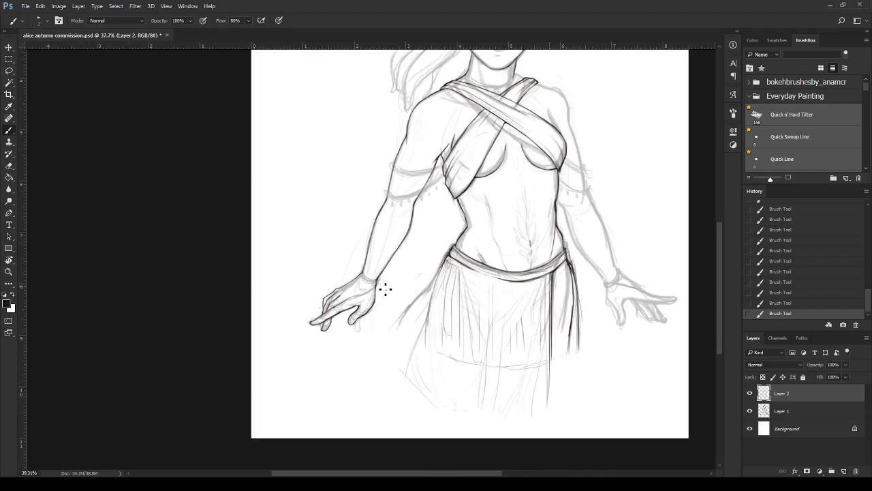
pyautogui.scroll(5, 383, 289)
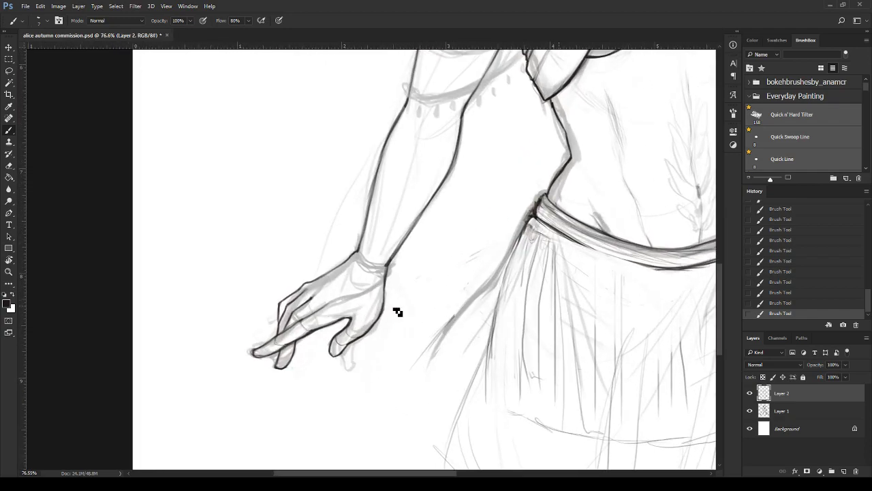
pyautogui.scroll(1, 397, 312)
pyautogui.scroll(2, 395, 311)
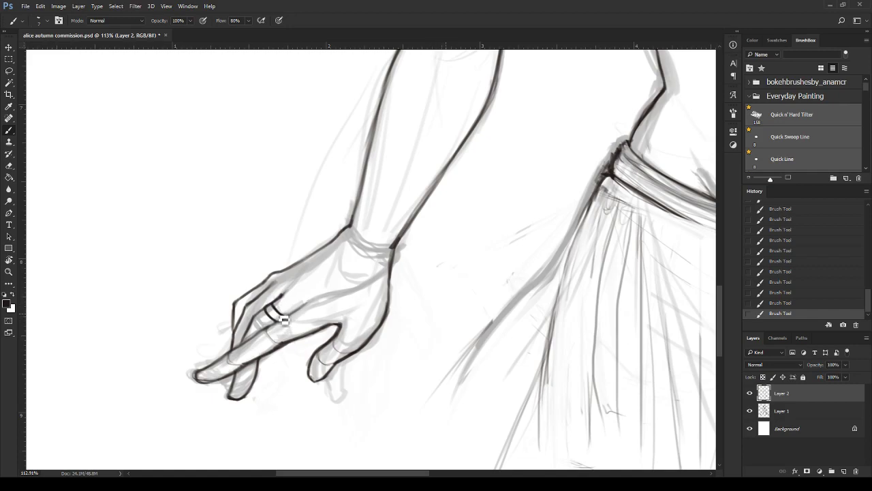
pyautogui.moveTo(270, 308); pyautogui.dragTo(278, 319)
pyautogui.moveTo(304, 265); pyautogui.dragTo(337, 245)
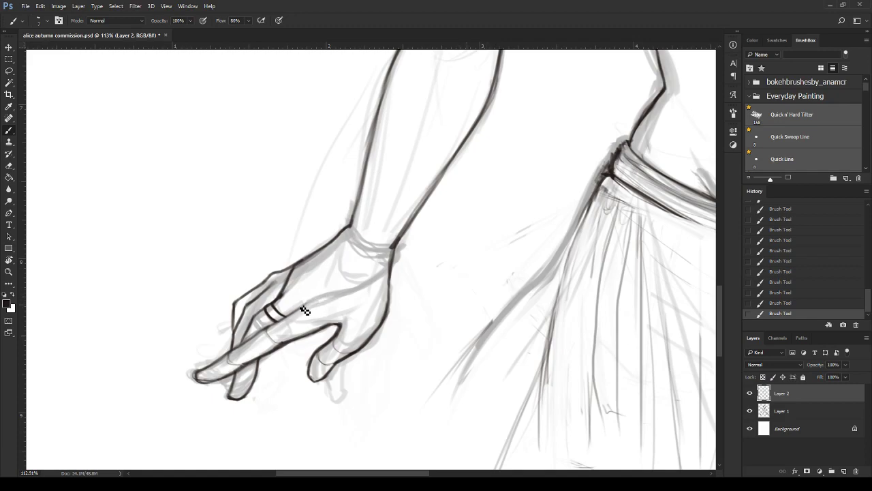
pyautogui.moveTo(293, 314)
pyautogui.mouseDown()
pyautogui.moveTo(395, 283)
pyautogui.moveTo(330, 304)
pyautogui.mouseUp()
# - Erase the stray line near the ring and re-ink the ring outline on the finger
pyautogui.moveTo(289, 311); pyautogui.dragTo(295, 288)
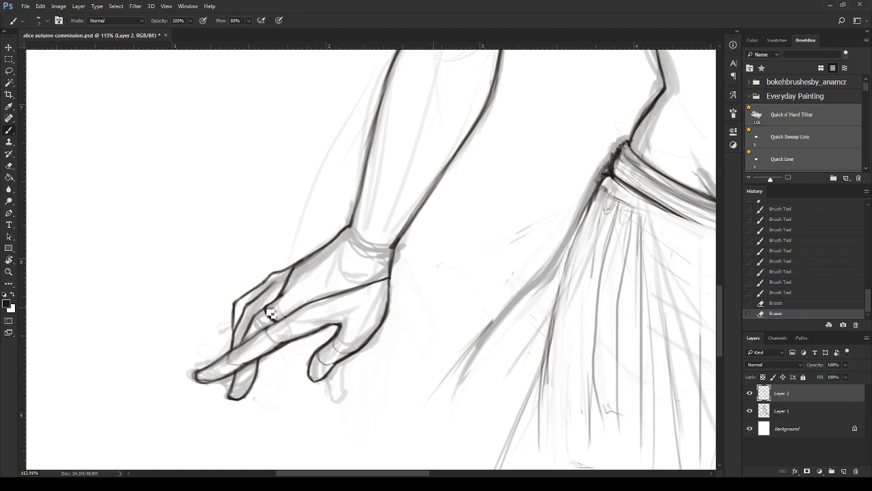
pyautogui.moveTo(270, 308); pyautogui.dragTo(282, 312)
pyautogui.moveTo(272, 307)
pyautogui.mouseDown()
pyautogui.moveTo(277, 324)
pyautogui.moveTo(295, 319)
pyautogui.mouseUp()
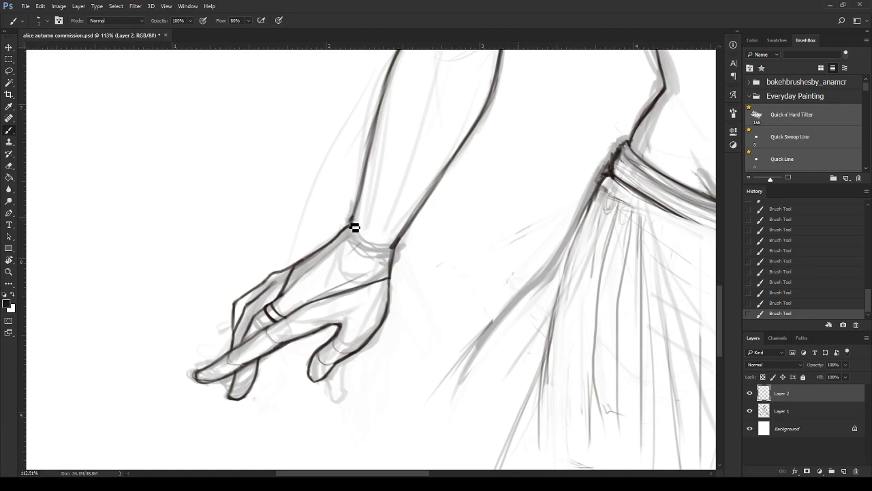
# - Ink two parallel bracelet lines across the wrist
pyautogui.moveTo(350, 225); pyautogui.dragTo(395, 249)
pyautogui.moveTo(351, 220); pyautogui.dragTo(404, 246)
pyautogui.scroll(-2, 418, 259)
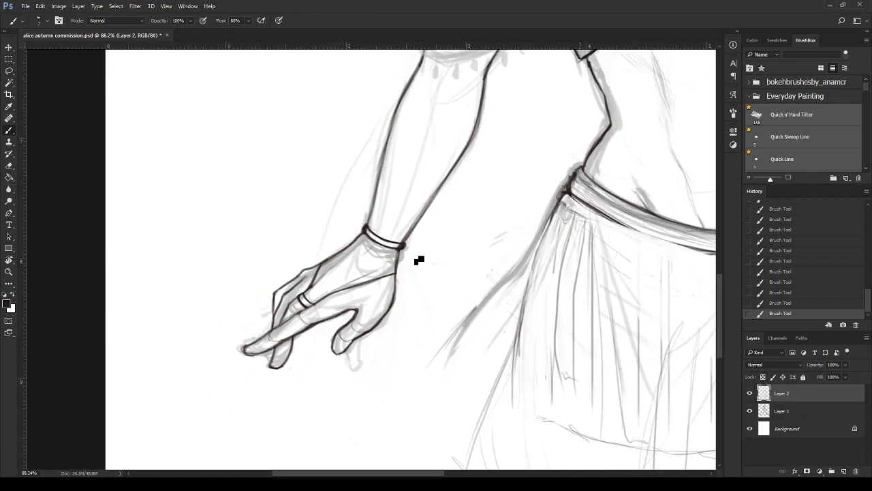
pyautogui.scroll(2, 359, 215)
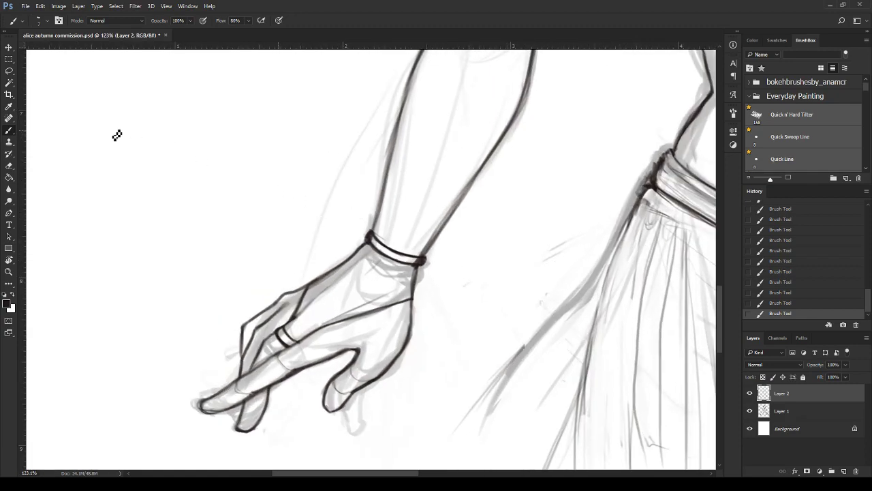
# - Erase stray marks around the bracelet and the line below its right end
pyautogui.click(9, 166)
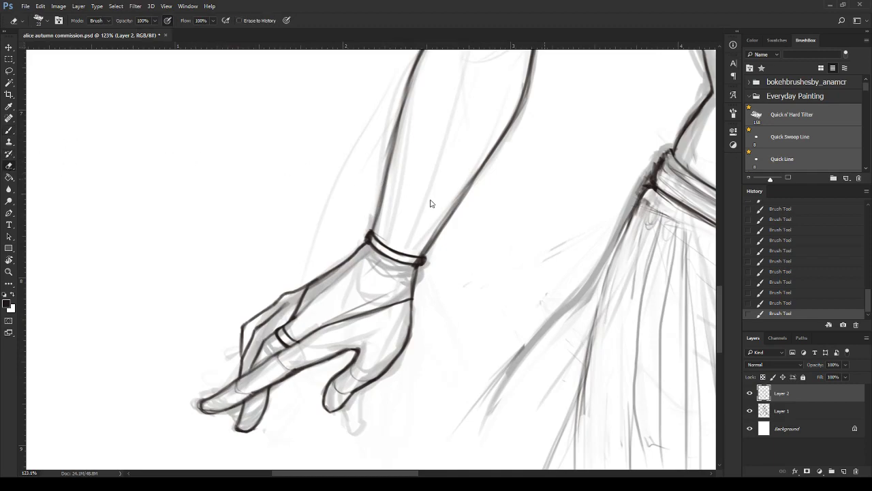
pyautogui.moveTo(374, 242); pyautogui.dragTo(378, 248)
pyautogui.moveTo(369, 236); pyautogui.dragTo(423, 270)
pyautogui.moveTo(423, 270); pyautogui.dragTo(421, 267)
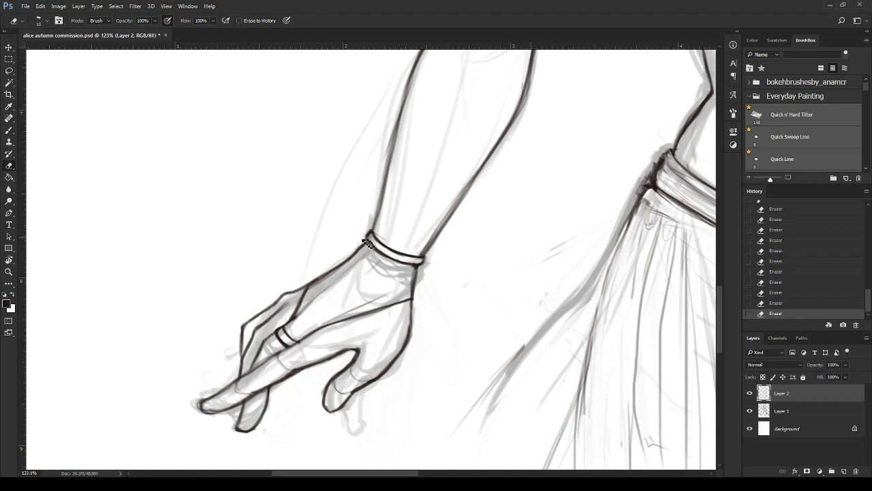
# - Thicken both bracelet ends with the Brush and restroke the forearm line darker
pyautogui.press('b')
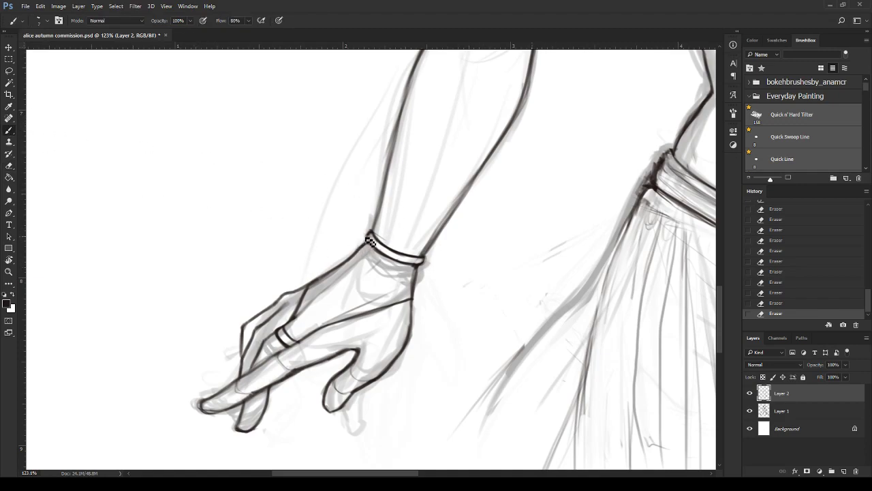
pyautogui.moveTo(369, 238)
pyautogui.mouseDown()
pyautogui.moveTo(425, 264)
pyautogui.moveTo(436, 247)
pyautogui.mouseUp()
pyautogui.moveTo(425, 260); pyautogui.dragTo(499, 165)
pyautogui.moveTo(471, 196)
pyautogui.mouseDown()
pyautogui.moveTo(484, 171)
pyautogui.moveTo(432, 239)
pyautogui.mouseUp()
pyautogui.keyDown('alt'); pyautogui.scroll(-5, 475, 291); pyautogui.keyUp('alt')
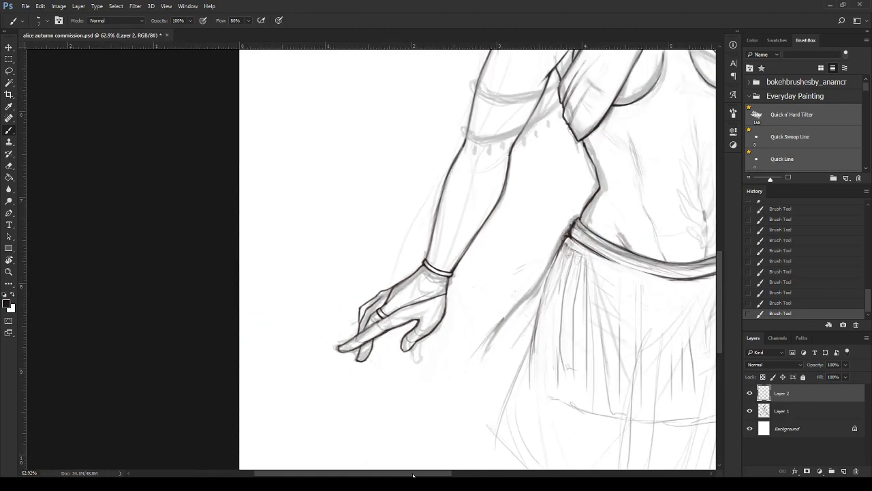
# - Ink the neck line down to the strap and the right shoulder into the arm contour
pyautogui.moveTo(413, 475); pyautogui.dragTo(507, 475)
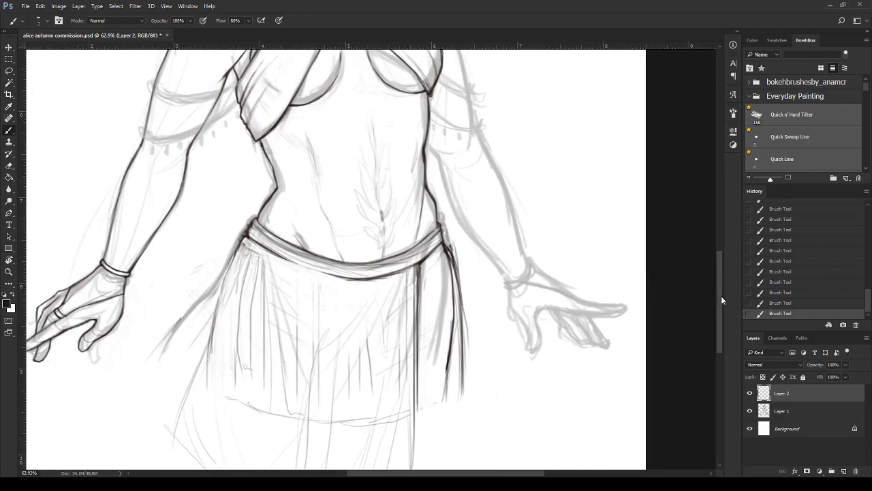
pyautogui.moveTo(722, 300)
pyautogui.mouseDown()
pyautogui.moveTo(719, 209)
pyautogui.moveTo(718, 225)
pyautogui.mouseUp()
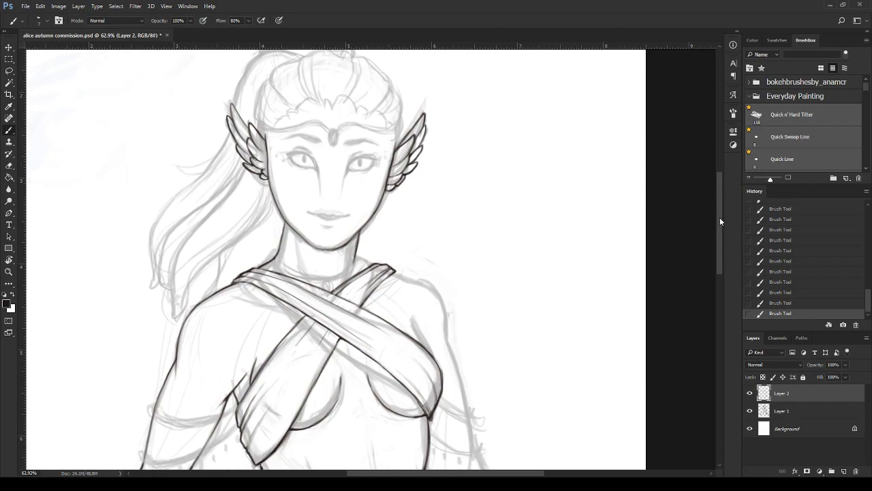
pyautogui.scroll(5, 345, 177)
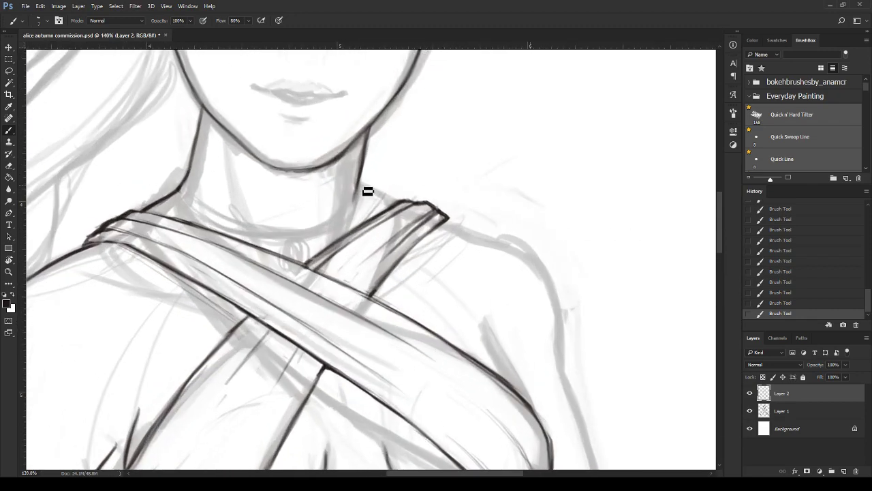
pyautogui.moveTo(360, 183); pyautogui.dragTo(394, 203)
pyautogui.moveTo(348, 238); pyautogui.dragTo(356, 195)
pyautogui.moveTo(446, 222)
pyautogui.mouseDown()
pyautogui.moveTo(544, 267)
pyautogui.moveTo(565, 315)
pyautogui.moveTo(565, 349)
pyautogui.mouseUp()
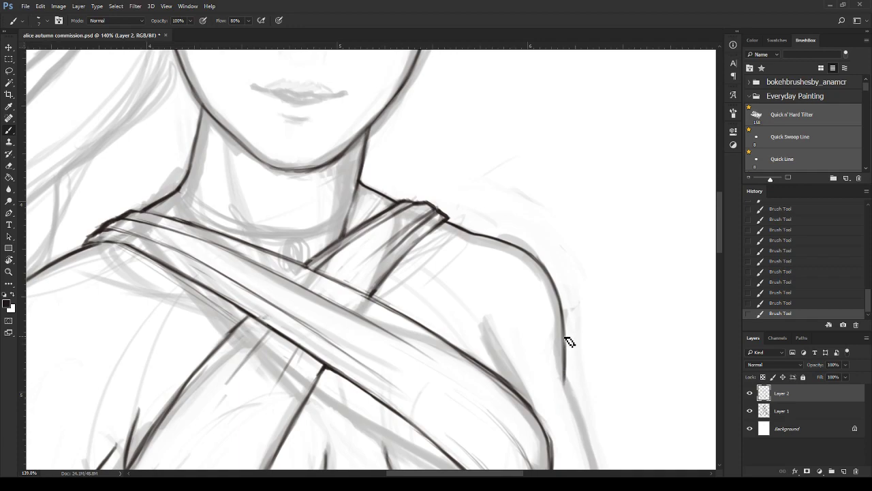
pyautogui.moveTo(565, 341); pyautogui.dragTo(563, 378)
# - Draw the outer contour beside the chest downward and thicken its lower end
pyautogui.scroll(-5, 588, 343)
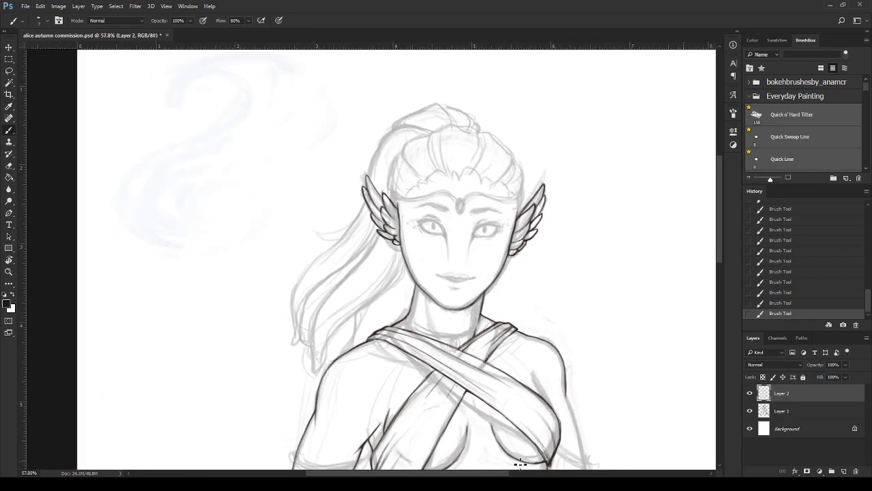
pyautogui.moveTo(460, 473); pyautogui.dragTo(515, 474)
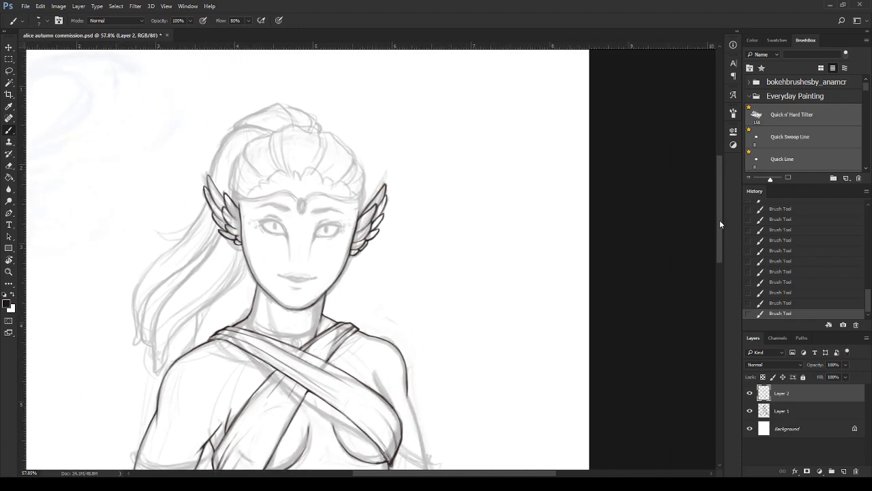
pyautogui.moveTo(720, 220); pyautogui.dragTo(731, 278)
pyautogui.scroll(5, 420, 195)
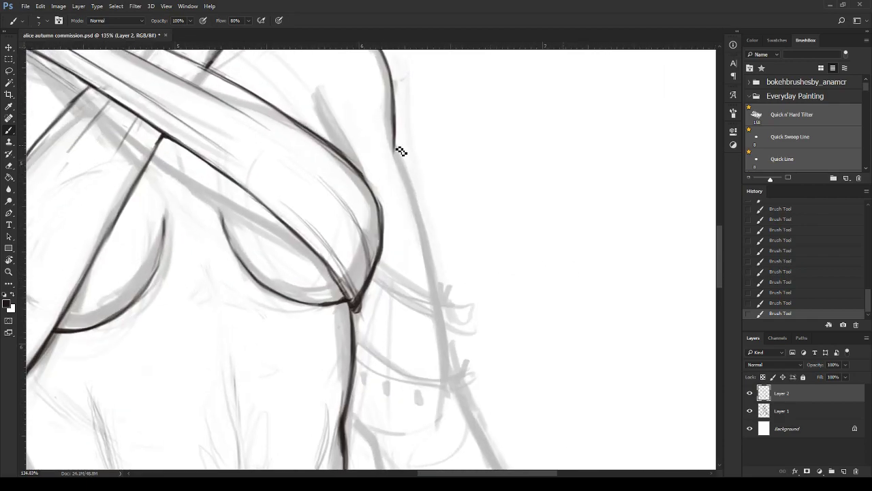
pyautogui.moveTo(394, 140)
pyautogui.mouseDown()
pyautogui.moveTo(394, 168)
pyautogui.moveTo(420, 193)
pyautogui.moveTo(432, 227)
pyautogui.moveTo(457, 387)
pyautogui.mouseUp()
pyautogui.moveTo(455, 357); pyautogui.dragTo(457, 380)
pyautogui.moveTo(453, 344); pyautogui.dragTo(461, 392)
# - Darken the side contour beside the chest from top to bottom
pyautogui.moveTo(397, 153); pyautogui.dragTo(419, 201)
pyautogui.moveTo(406, 171); pyautogui.dragTo(437, 249)
pyautogui.moveTo(423, 194); pyautogui.dragTo(446, 271)
pyautogui.moveTo(429, 217); pyautogui.dragTo(452, 311)
pyautogui.moveTo(436, 238); pyautogui.dragTo(454, 341)
pyautogui.moveTo(443, 266); pyautogui.dragTo(461, 364)
pyautogui.moveTo(449, 308); pyautogui.dragTo(461, 374)
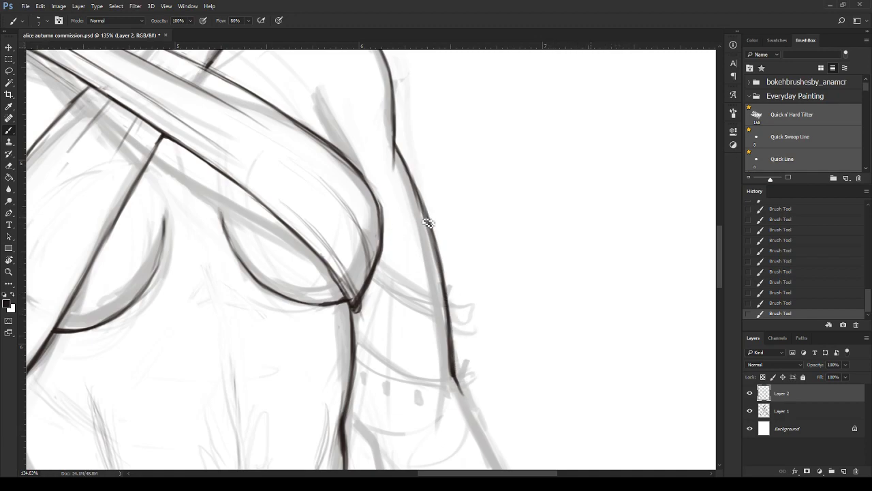
# - Erase along the heavy side contour to thin it, including its lower end
pyautogui.press('e')
pyautogui.moveTo(408, 181); pyautogui.dragTo(443, 281)
pyautogui.moveTo(419, 200); pyautogui.dragTo(449, 352)
pyautogui.moveTo(442, 307); pyautogui.dragTo(453, 399)
pyautogui.moveTo(446, 331)
pyautogui.mouseDown()
pyautogui.moveTo(455, 394)
pyautogui.moveTo(453, 375)
pyautogui.mouseUp()
# - Back on the Brush, ink the right waist contour from below the chest toward the hip
pyautogui.keyDown('alt'); pyautogui.scroll(-3, 453, 375); pyautogui.keyUp('alt')
pyautogui.keyDown('alt'); pyautogui.scroll(-2, 453, 382); pyautogui.keyUp('alt')
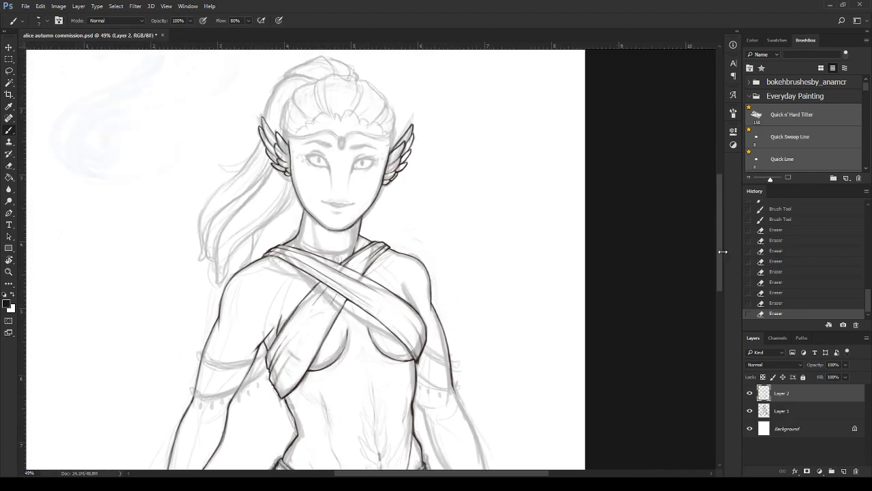
pyautogui.scroll(-5, 721, 254)
pyautogui.keyDown('alt'); pyautogui.scroll(3, 444, 230); pyautogui.keyUp('alt')
pyautogui.keyDown('alt'); pyautogui.scroll(2, 409, 220); pyautogui.keyUp('alt')
pyautogui.press('b')
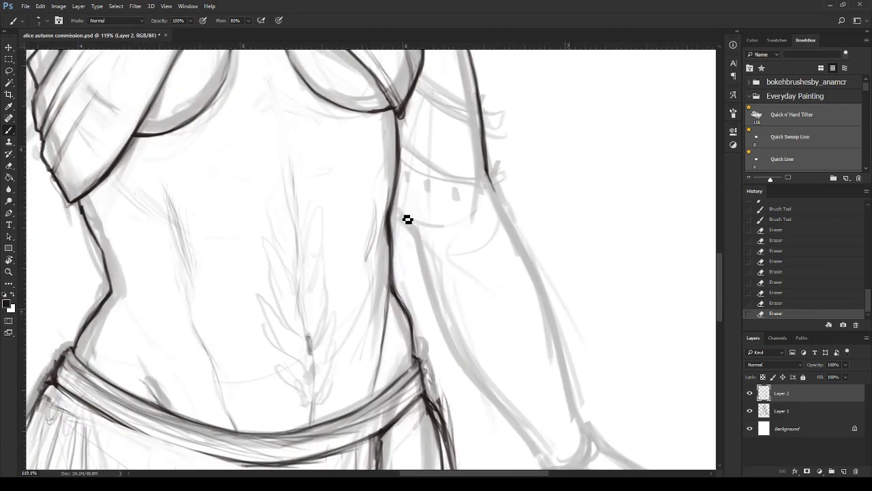
pyautogui.click(411, 228)
pyautogui.moveTo(406, 215)
pyautogui.mouseDown()
pyautogui.moveTo(409, 225)
pyautogui.moveTo(396, 209)
pyautogui.moveTo(417, 233)
pyautogui.mouseUp()
pyautogui.moveTo(410, 228); pyautogui.dragTo(423, 258)
pyautogui.moveTo(418, 242); pyautogui.dragTo(445, 327)
pyautogui.moveTo(430, 280)
pyautogui.mouseDown()
pyautogui.moveTo(449, 339)
pyautogui.moveTo(481, 383)
pyautogui.mouseUp()
# - Continue the outer arm contour downward to the wrist
pyautogui.moveTo(452, 343); pyautogui.dragTo(504, 413)
pyautogui.moveTo(469, 368); pyautogui.dragTo(519, 428)
pyautogui.moveTo(491, 396); pyautogui.dragTo(530, 444)
pyautogui.scroll(-1, 720, 305)
pyautogui.scroll(-4, 681, 293)
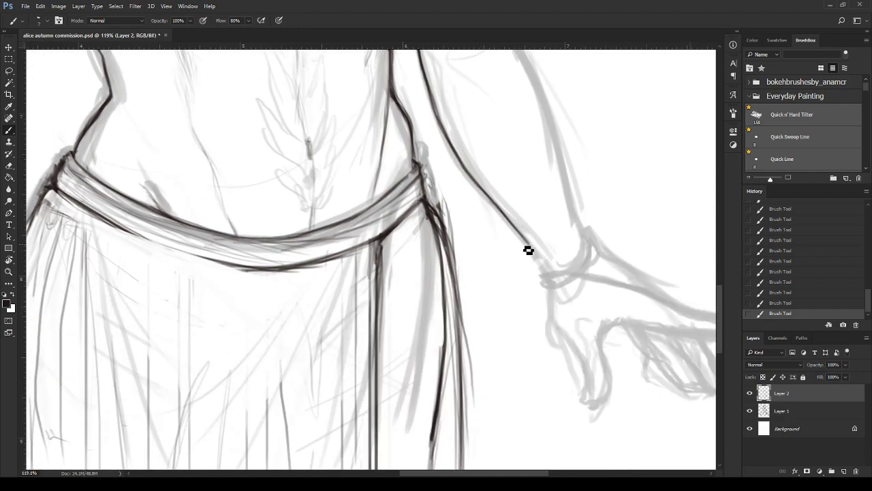
pyautogui.moveTo(531, 247); pyautogui.dragTo(546, 272)
# - Ink and extend the upper outer arm contour toward the wrist
pyautogui.moveTo(718, 297); pyautogui.dragTo(721, 267)
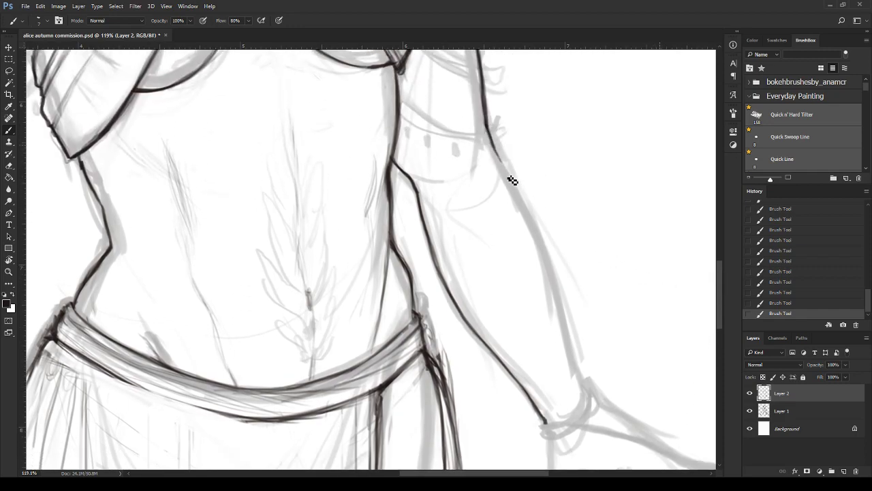
pyautogui.moveTo(496, 152); pyautogui.dragTo(544, 243)
pyautogui.moveTo(522, 197); pyautogui.dragTo(560, 318)
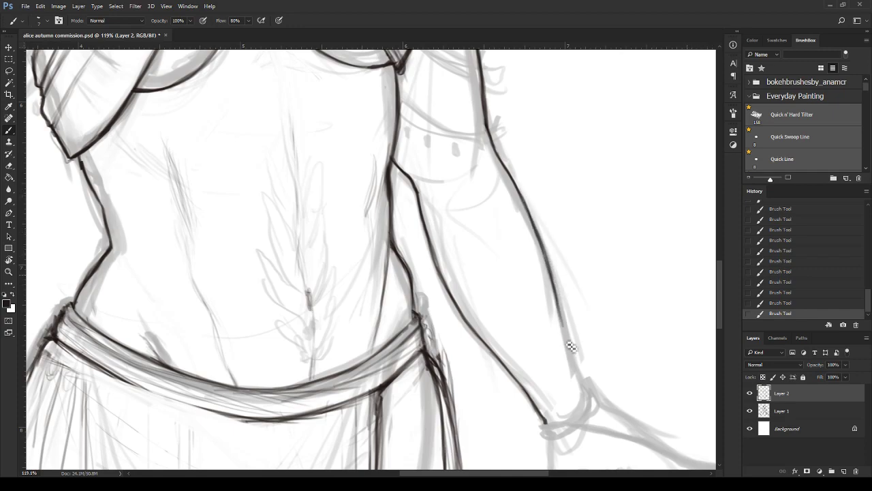
pyautogui.moveTo(558, 285); pyautogui.dragTo(579, 371)
# - Zoom out to the torso and both hands, then touch up and erase-clean the waist contour
pyautogui.moveTo(549, 267); pyautogui.dragTo(481, 396)
pyautogui.scroll(2, 485, 229)
pyautogui.scroll(2, 480, 228)
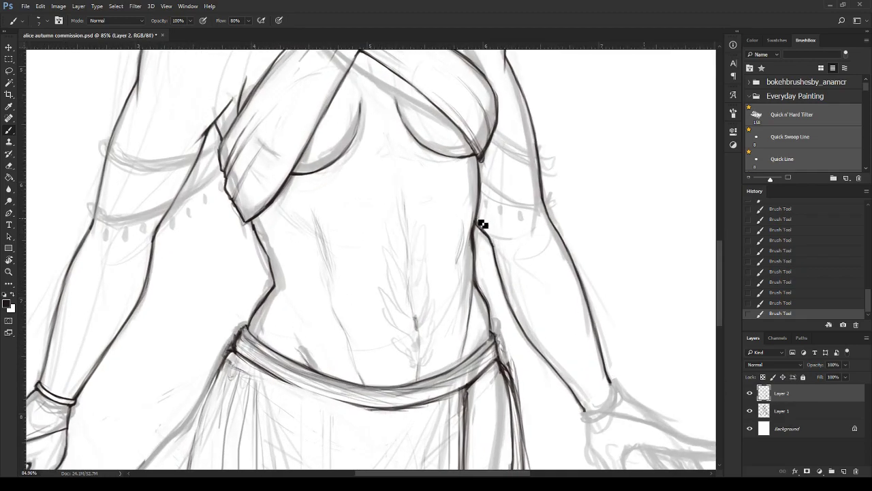
pyautogui.moveTo(477, 225)
pyautogui.mouseDown()
pyautogui.moveTo(489, 239)
pyautogui.moveTo(481, 251)
pyautogui.mouseUp()
pyautogui.scroll(2, 506, 197)
pyautogui.press('e')
pyautogui.moveTo(482, 254); pyautogui.dragTo(476, 238)
pyautogui.moveTo(478, 244)
pyautogui.mouseDown()
pyautogui.moveTo(476, 236)
pyautogui.moveTo(481, 253)
pyautogui.moveTo(477, 242)
pyautogui.mouseUp()
# - Darken and extend the shoulder contour and add a short stroke near the shoulder
pyautogui.scroll(-3, 488, 282)
pyautogui.scroll(-2, 488, 280)
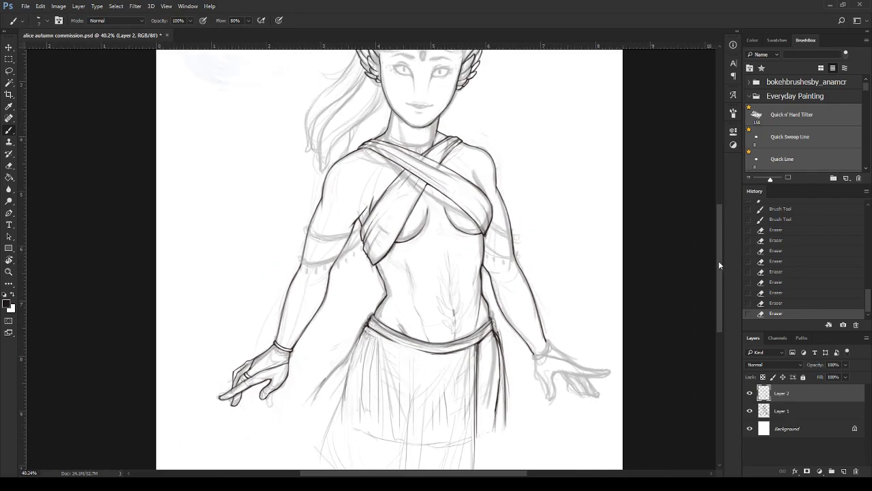
pyautogui.moveTo(719, 264); pyautogui.dragTo(717, 275)
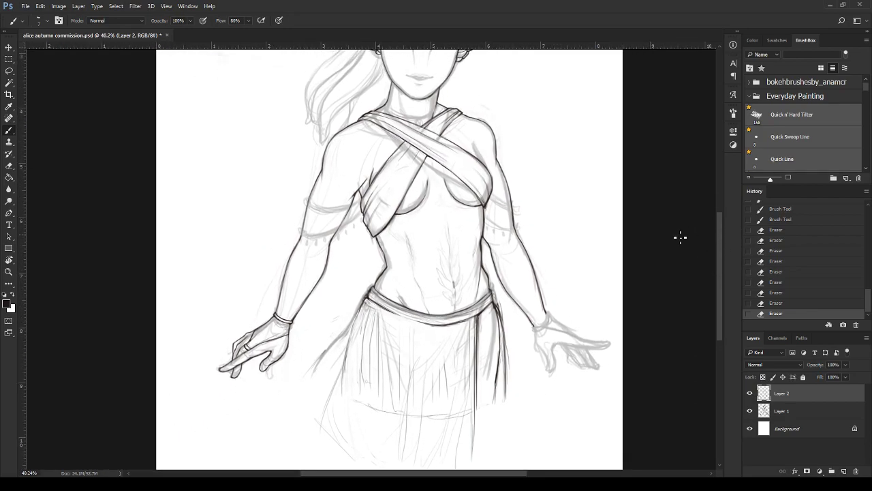
pyautogui.scroll(3, 680, 237)
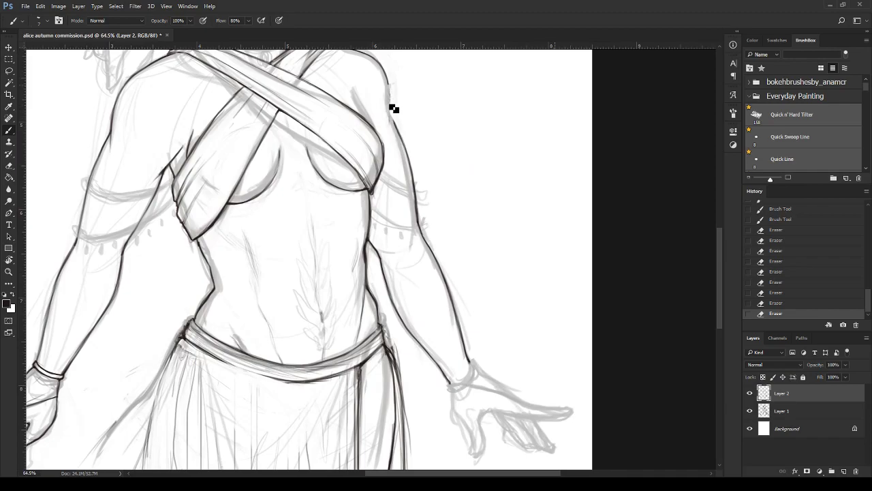
pyautogui.scroll(2, 386, 92)
pyautogui.scroll(1, 386, 94)
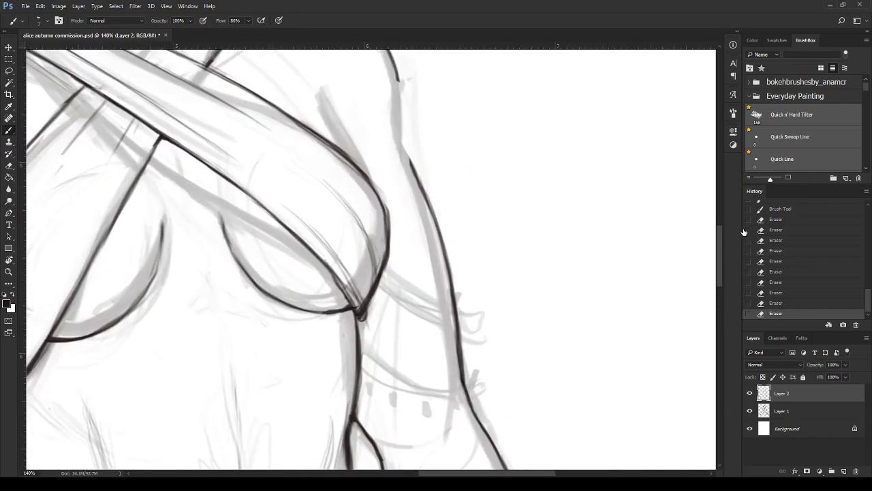
pyautogui.scroll(3, 476, 160)
pyautogui.moveTo(402, 145); pyautogui.dragTo(409, 208)
pyautogui.moveTo(402, 172); pyautogui.dragTo(409, 238)
pyautogui.moveTo(404, 191)
pyautogui.mouseDown()
pyautogui.moveTo(411, 237)
pyautogui.moveTo(430, 265)
pyautogui.mouseUp()
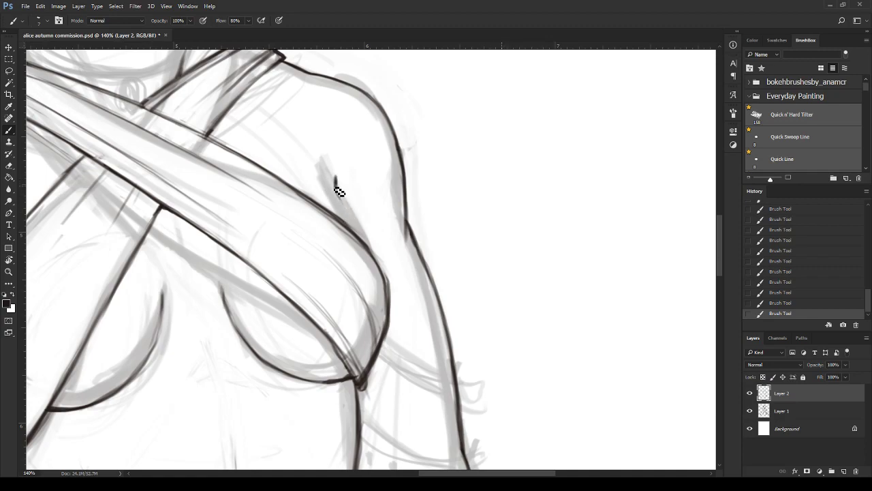
pyautogui.moveTo(334, 177); pyautogui.dragTo(387, 279)
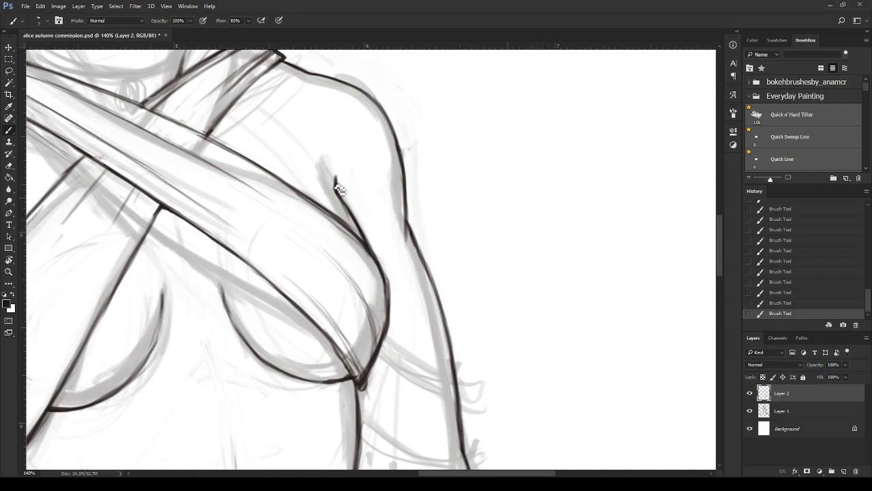
pyautogui.scroll(-5, 470, 363)
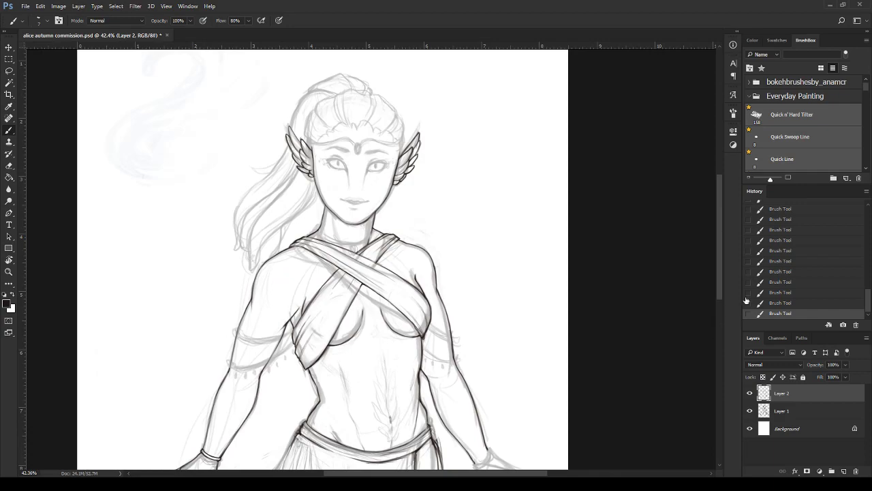
pyautogui.moveTo(720, 270); pyautogui.dragTo(718, 335)
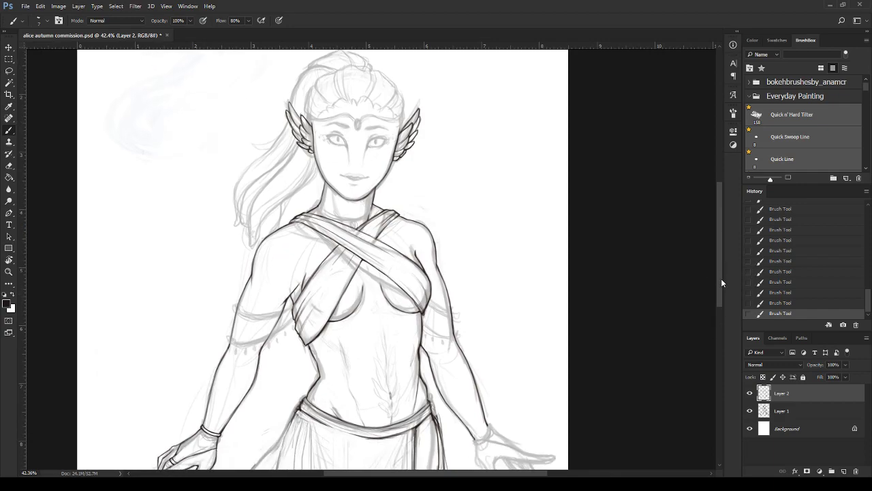
# - Draw a double-lined wristband on the right hand, undoing one misplaced stroke
pyautogui.scroll(5, 545, 247)
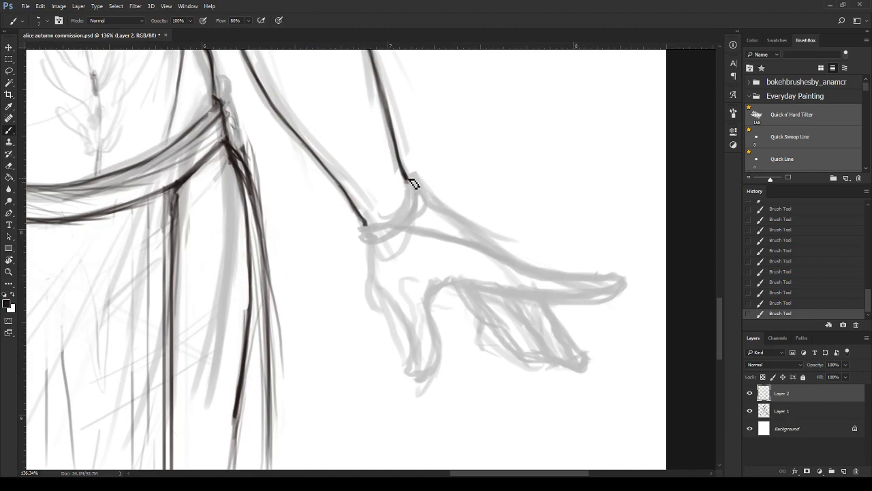
pyautogui.moveTo(411, 183)
pyautogui.mouseDown()
pyautogui.moveTo(367, 225)
pyautogui.moveTo(415, 186)
pyautogui.mouseUp()
pyautogui.hotkey('ctrl', 'z')
pyautogui.moveTo(407, 223); pyautogui.dragTo(361, 228)
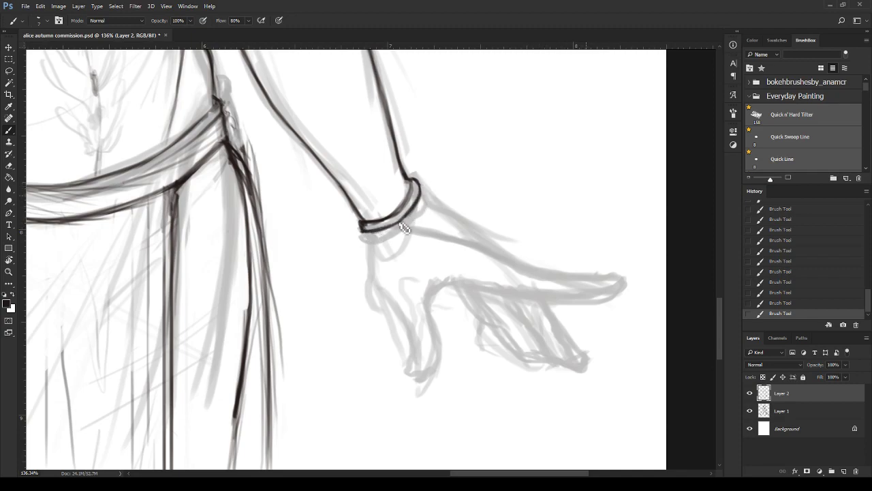
pyautogui.moveTo(413, 198)
pyautogui.mouseDown()
pyautogui.moveTo(376, 227)
pyautogui.moveTo(395, 230)
pyautogui.moveTo(372, 272)
pyautogui.moveTo(398, 314)
pyautogui.mouseUp()
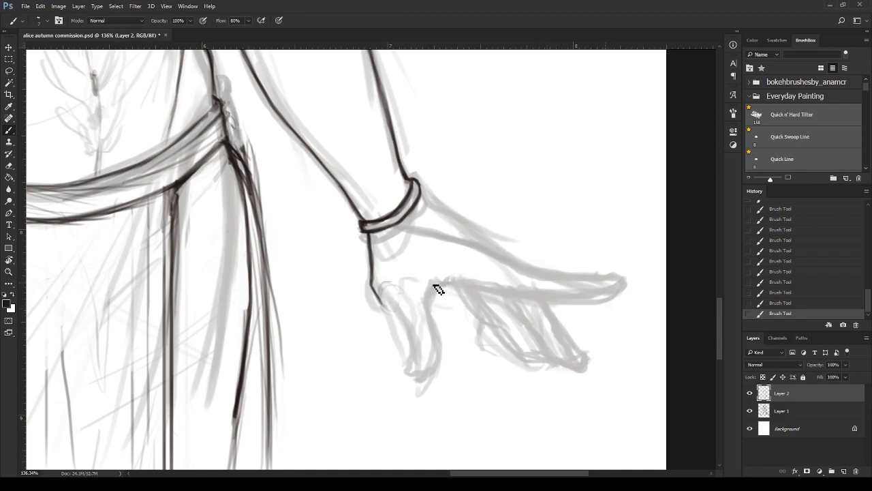
# - Ink the thumb's base, outer edge and inner edge over faint guide lines
pyautogui.moveTo(427, 301); pyautogui.dragTo(431, 282)
pyautogui.moveTo(392, 316)
pyautogui.mouseDown()
pyautogui.moveTo(410, 331)
pyautogui.moveTo(421, 324)
pyautogui.mouseUp()
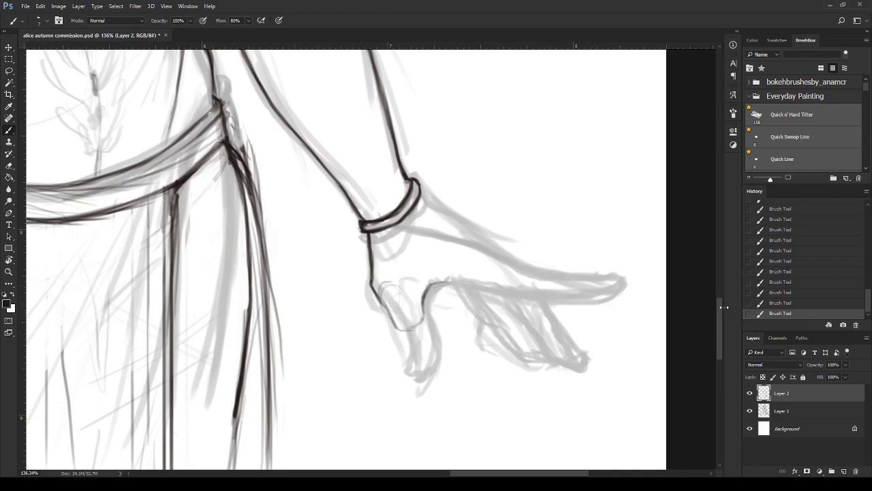
pyautogui.scroll(-3, 722, 307)
pyautogui.moveTo(413, 223); pyautogui.dragTo(427, 253)
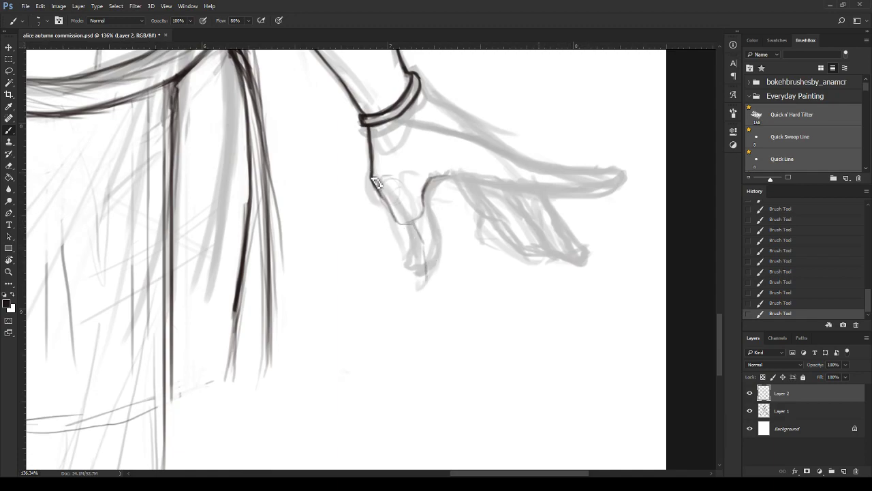
pyautogui.moveTo(372, 190)
pyautogui.mouseDown()
pyautogui.moveTo(395, 220)
pyautogui.moveTo(411, 224)
pyautogui.moveTo(416, 279)
pyautogui.moveTo(444, 252)
pyautogui.moveTo(430, 217)
pyautogui.mouseUp()
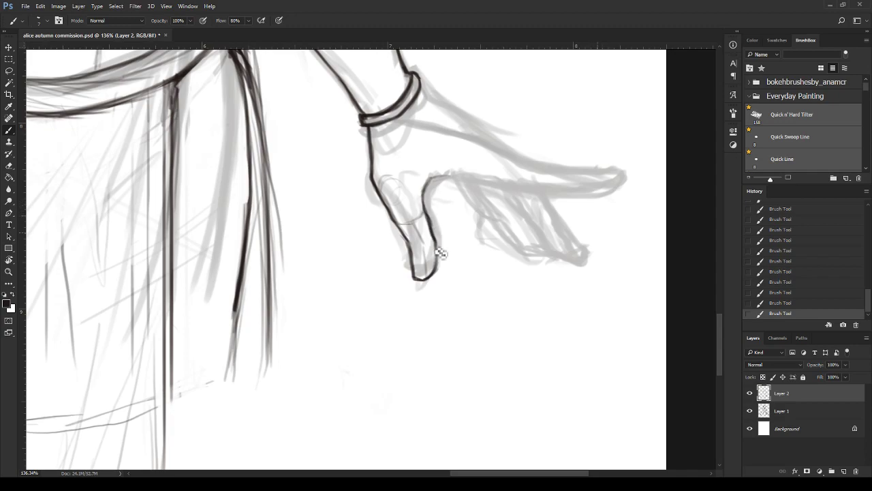
pyautogui.moveTo(440, 258)
pyautogui.mouseDown()
pyautogui.moveTo(423, 278)
pyautogui.moveTo(432, 190)
pyautogui.moveTo(415, 274)
pyautogui.mouseUp()
# - Erase stray and faint sketch marks along the thumb outline
pyautogui.scroll(-3, 490, 286)
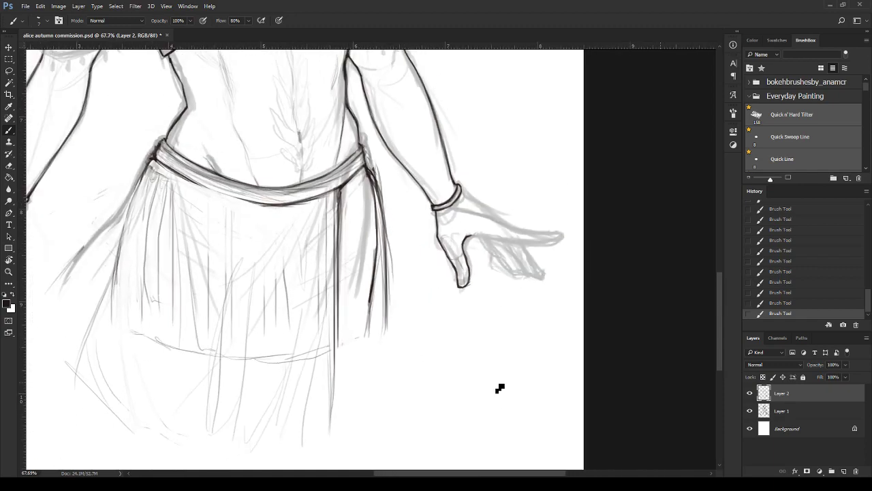
pyautogui.hscroll(3, 488, 472)
pyautogui.scroll(3, 459, 363)
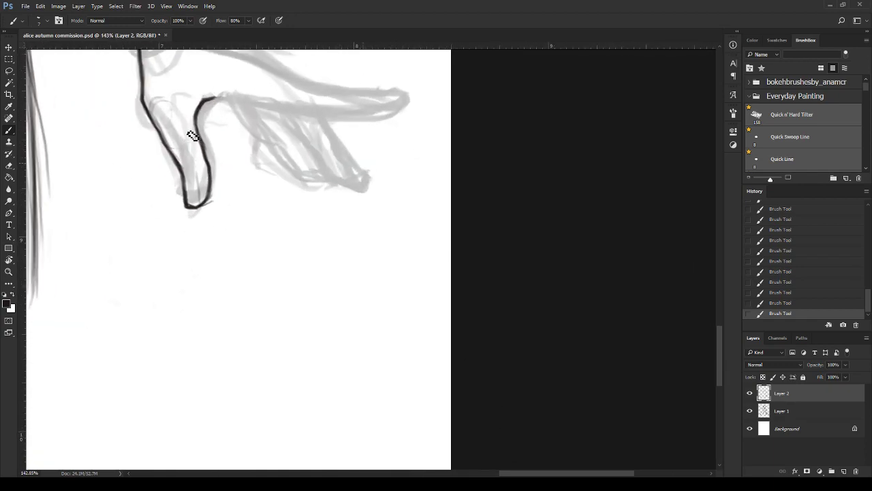
pyautogui.moveTo(192, 134); pyautogui.dragTo(198, 194)
pyautogui.moveTo(168, 130)
pyautogui.mouseDown()
pyautogui.moveTo(175, 130)
pyautogui.moveTo(205, 209)
pyautogui.moveTo(218, 194)
pyautogui.mouseUp()
pyautogui.moveTo(189, 223)
pyautogui.mouseDown()
pyautogui.moveTo(179, 152)
pyautogui.moveTo(195, 172)
pyautogui.mouseUp()
# - Zoom onto the wristband and reinforce and darken its right end
pyautogui.scroll(-2, 195, 174)
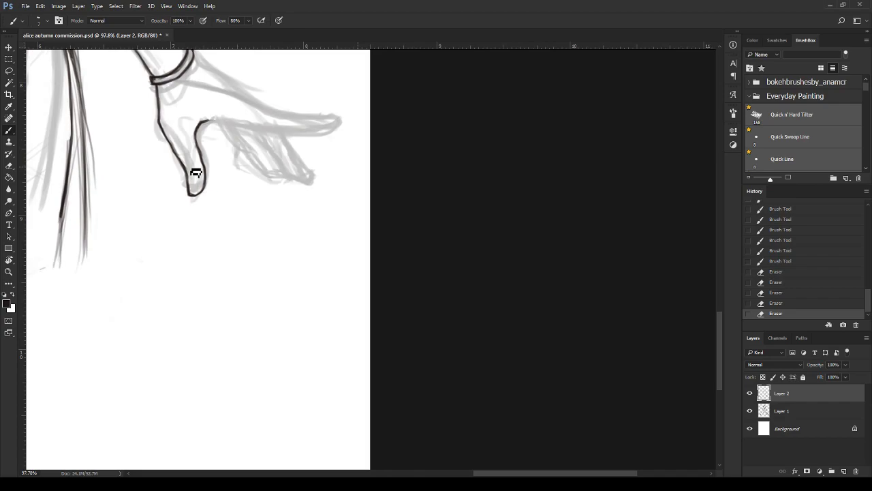
pyautogui.moveTo(722, 324); pyautogui.dragTo(721, 292)
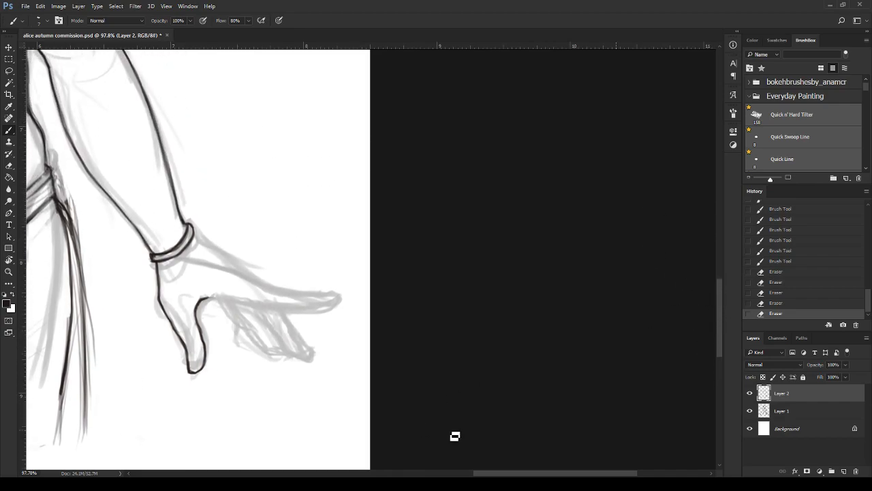
pyautogui.moveTo(487, 477); pyautogui.dragTo(454, 477)
pyautogui.scroll(3, 302, 227)
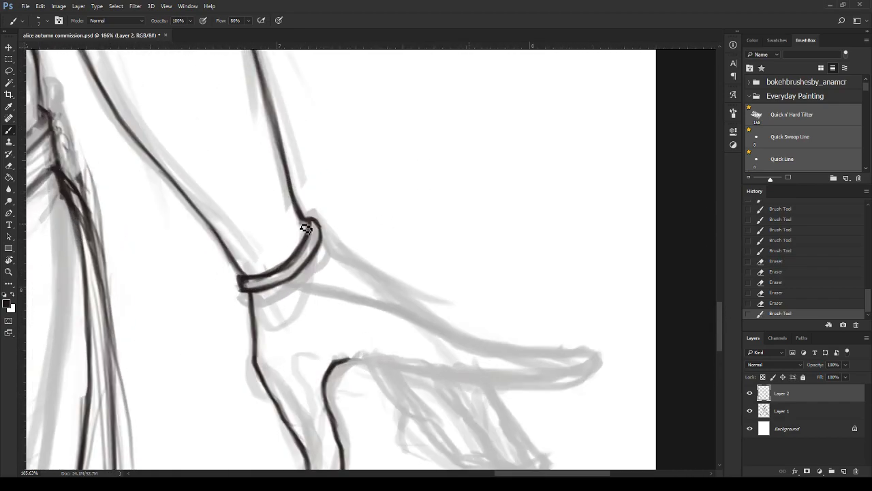
pyautogui.moveTo(327, 239); pyautogui.dragTo(321, 239)
pyautogui.moveTo(323, 235)
pyautogui.mouseDown()
pyautogui.moveTo(362, 274)
pyautogui.moveTo(374, 278)
pyautogui.moveTo(344, 259)
pyautogui.moveTo(422, 306)
pyautogui.mouseUp()
# - Ink the back of the hand and outline the index finger closed at its tip
pyautogui.moveTo(379, 280)
pyautogui.mouseDown()
pyautogui.moveTo(462, 335)
pyautogui.moveTo(522, 348)
pyautogui.mouseUp()
pyautogui.moveTo(348, 363); pyautogui.dragTo(501, 378)
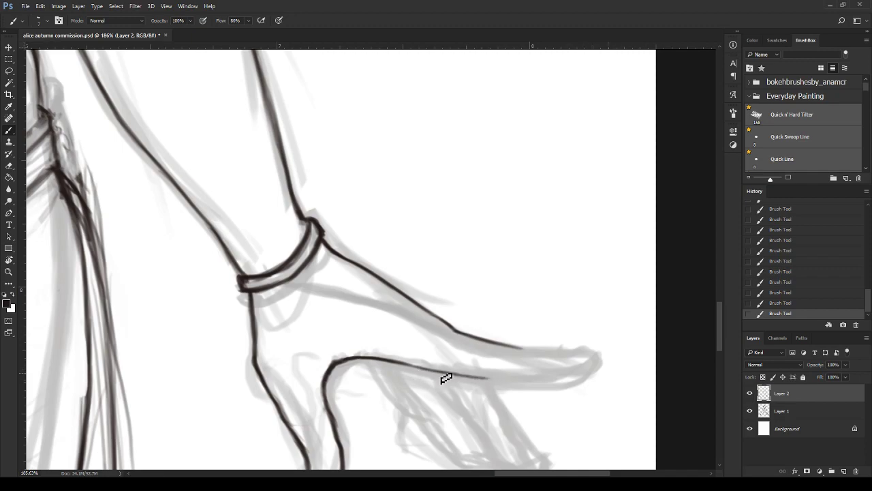
pyautogui.scroll(-5, 721, 336)
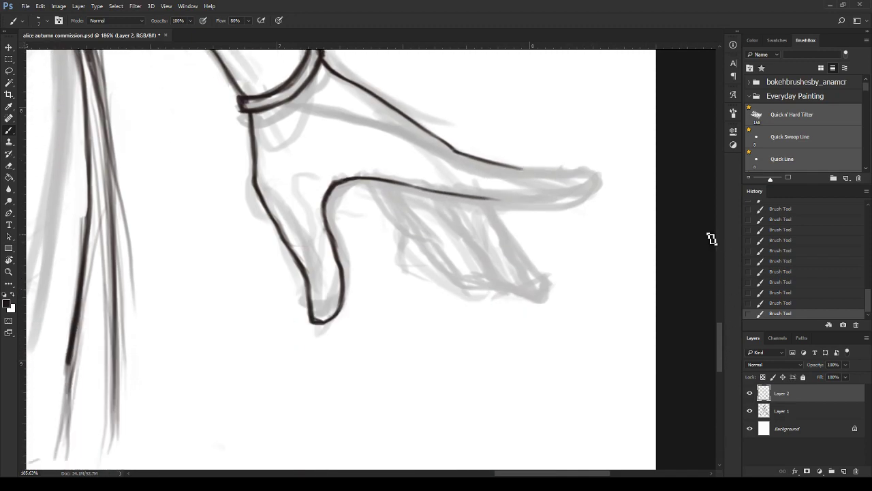
pyautogui.moveTo(520, 170)
pyautogui.mouseDown()
pyautogui.moveTo(597, 170)
pyautogui.moveTo(600, 195)
pyautogui.mouseUp()
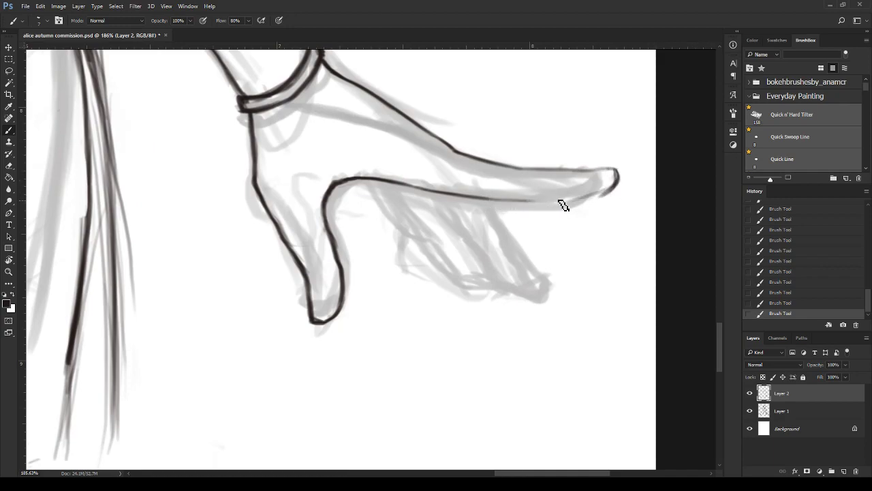
pyautogui.moveTo(502, 199)
pyautogui.mouseDown()
pyautogui.moveTo(585, 202)
pyautogui.moveTo(615, 185)
pyautogui.mouseUp()
pyautogui.moveTo(517, 171); pyautogui.dragTo(613, 169)
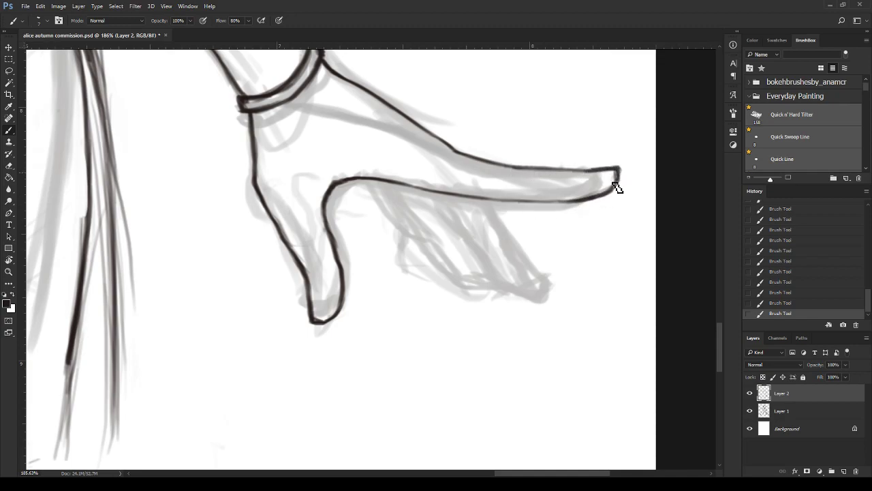
# - Ink the underside of the next finger and darken its line near the tip
pyautogui.scroll(-5, 613, 266)
pyautogui.scroll(-5, 488, 385)
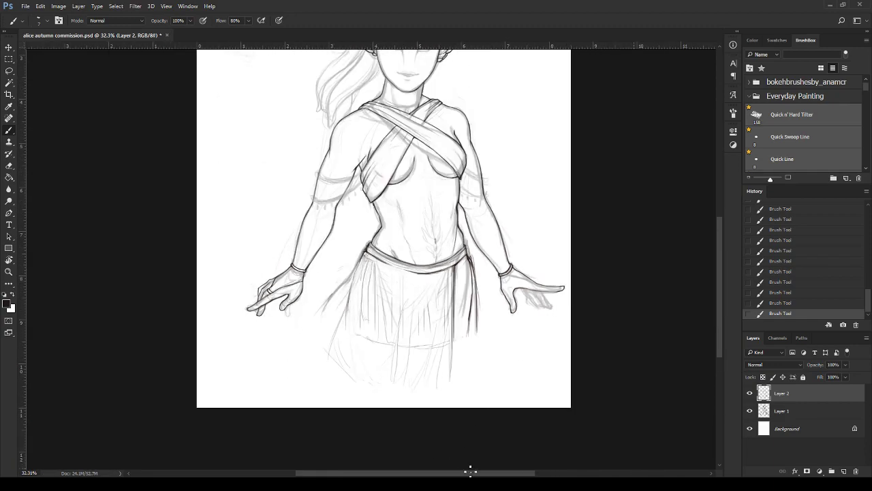
pyautogui.hscroll(2, 468, 472)
pyautogui.hscroll(1, 470, 449)
pyautogui.hscroll(2, 472, 413)
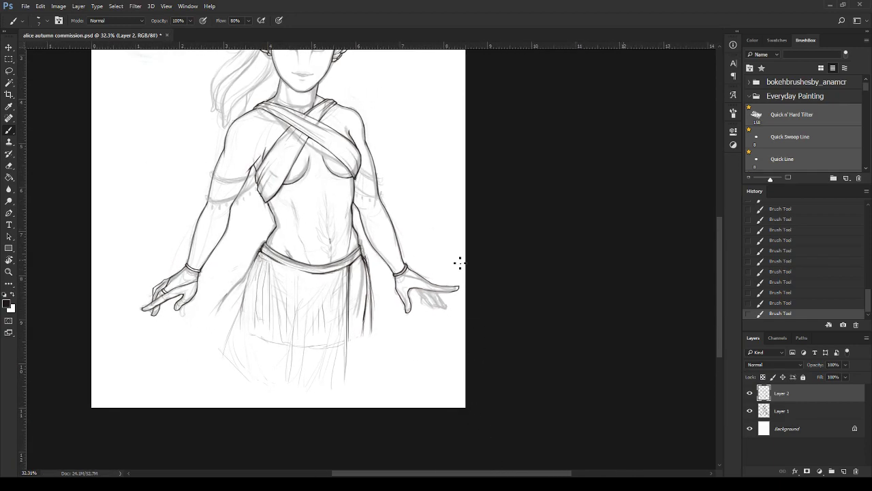
pyautogui.scroll(2, 458, 274)
pyautogui.scroll(2, 436, 289)
pyautogui.scroll(3, 438, 282)
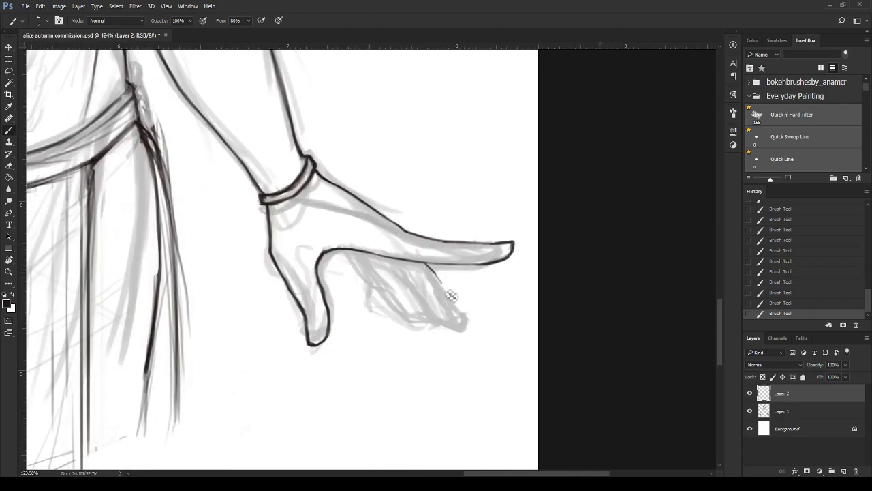
pyautogui.moveTo(431, 267); pyautogui.dragTo(470, 324)
pyautogui.moveTo(449, 329); pyautogui.dragTo(463, 336)
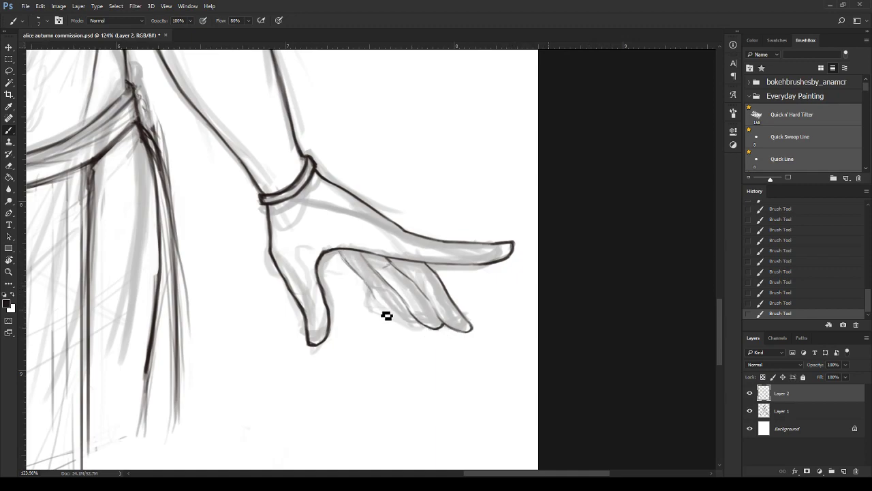
# - Outline the middle finger's tip and the finger below the index
pyautogui.moveTo(380, 303); pyautogui.dragTo(387, 325)
pyautogui.moveTo(395, 295)
pyautogui.mouseDown()
pyautogui.moveTo(404, 325)
pyautogui.moveTo(377, 315)
pyautogui.mouseUp()
pyautogui.moveTo(350, 255); pyautogui.dragTo(376, 304)
# - Erase stray lines near the right hand's fingers and ink the separation line between them
pyautogui.scroll(-2, 375, 304)
pyautogui.scroll(-5, 379, 343)
pyautogui.scroll(1, 341, 358)
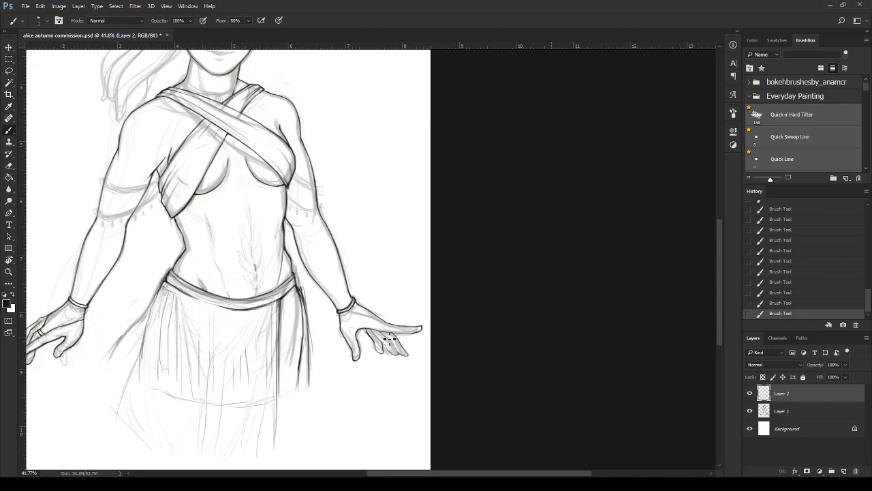
pyautogui.scroll(4, 360, 333)
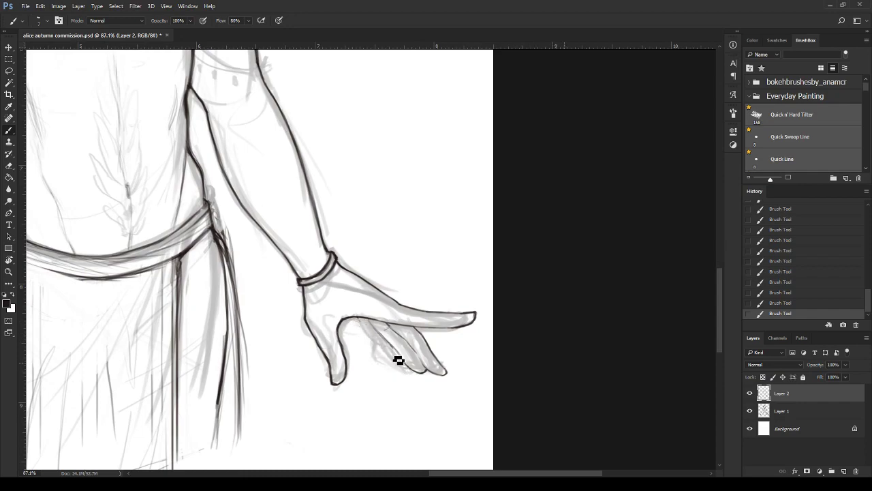
pyautogui.moveTo(390, 376); pyautogui.dragTo(406, 380)
pyautogui.scroll(-2, 395, 378)
pyautogui.scroll(-2, 395, 376)
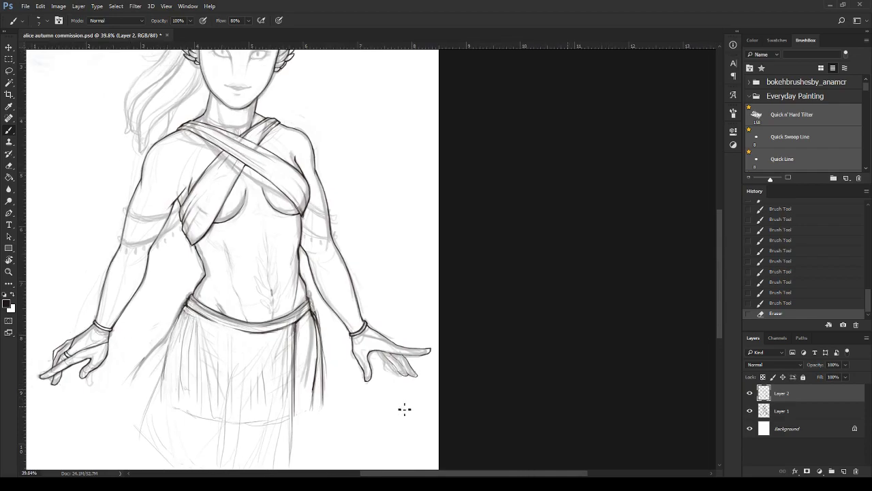
pyautogui.scroll(3, 302, 311)
pyautogui.scroll(1, 319, 312)
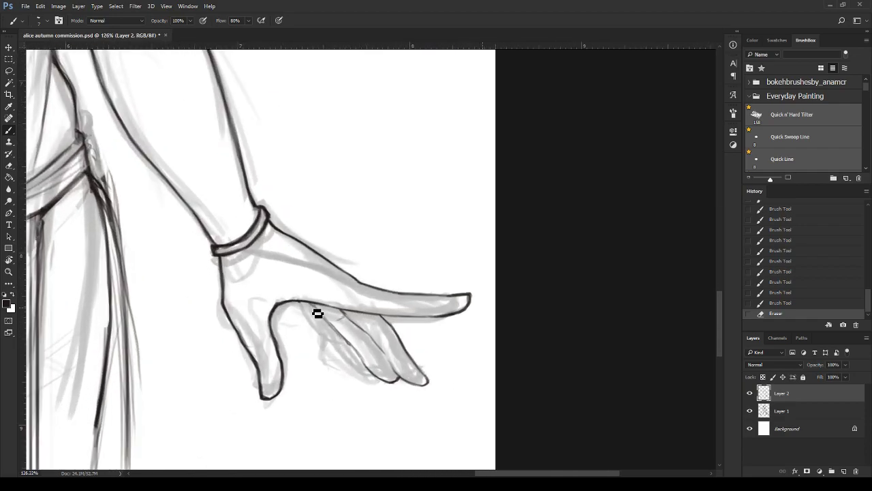
pyautogui.moveTo(316, 311)
pyautogui.mouseDown()
pyautogui.moveTo(402, 388)
pyautogui.moveTo(379, 374)
pyautogui.moveTo(409, 379)
pyautogui.mouseUp()
# - Erase the excess stroke at the fingertip
pyautogui.press('e')
pyautogui.moveTo(364, 370); pyautogui.dragTo(381, 380)
pyautogui.moveTo(382, 381)
pyautogui.mouseDown()
pyautogui.moveTo(391, 388)
pyautogui.moveTo(407, 380)
pyautogui.mouseUp()
pyautogui.scroll(-5, 402, 381)
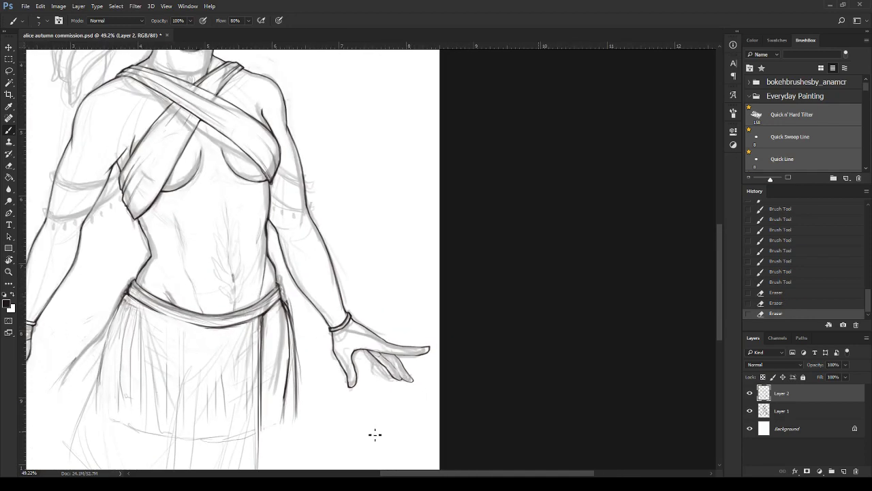
pyautogui.moveTo(426, 472); pyautogui.dragTo(419, 472)
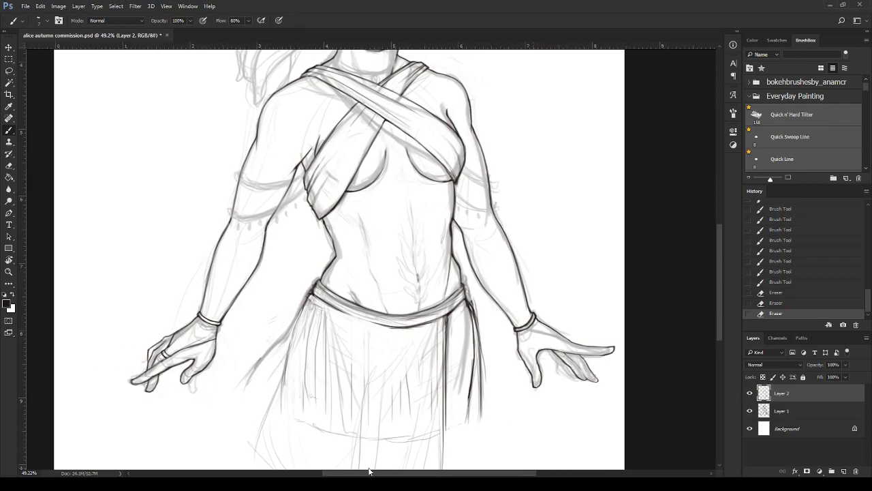
pyautogui.scroll(1, 382, 409)
pyautogui.scroll(4, 348, 330)
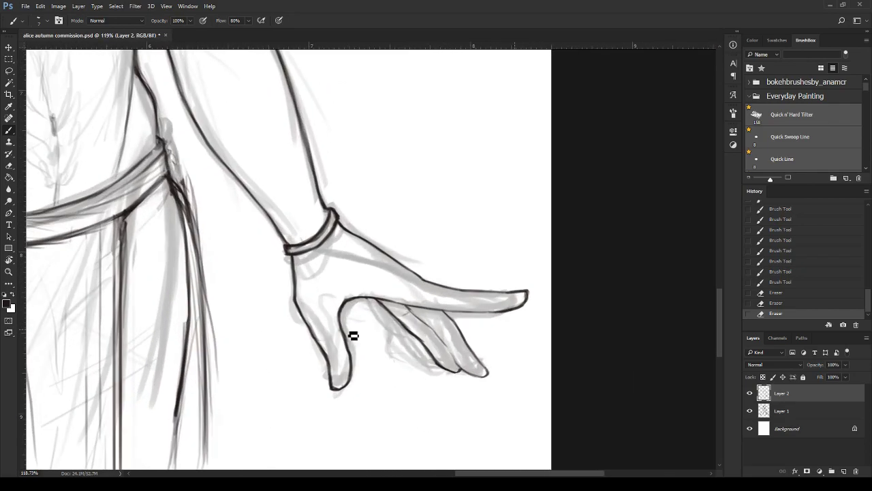
# - Refine the strokes at the finger base and ink the line dividing the fingers
pyautogui.moveTo(375, 309); pyautogui.dragTo(368, 304)
pyautogui.moveTo(368, 304)
pyautogui.mouseDown()
pyautogui.moveTo(405, 352)
pyautogui.moveTo(396, 334)
pyautogui.moveTo(420, 365)
pyautogui.moveTo(418, 345)
pyautogui.moveTo(425, 357)
pyautogui.mouseUp()
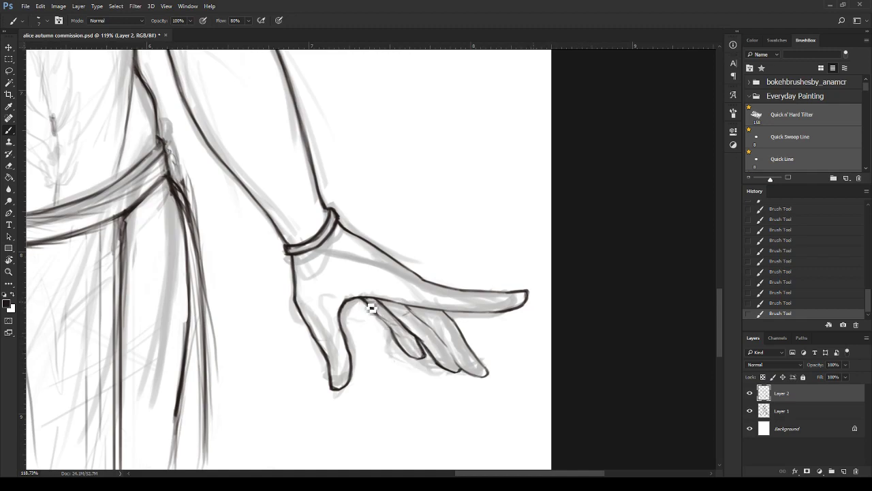
pyautogui.moveTo(370, 306); pyautogui.dragTo(389, 328)
pyautogui.scroll(-5, 409, 400)
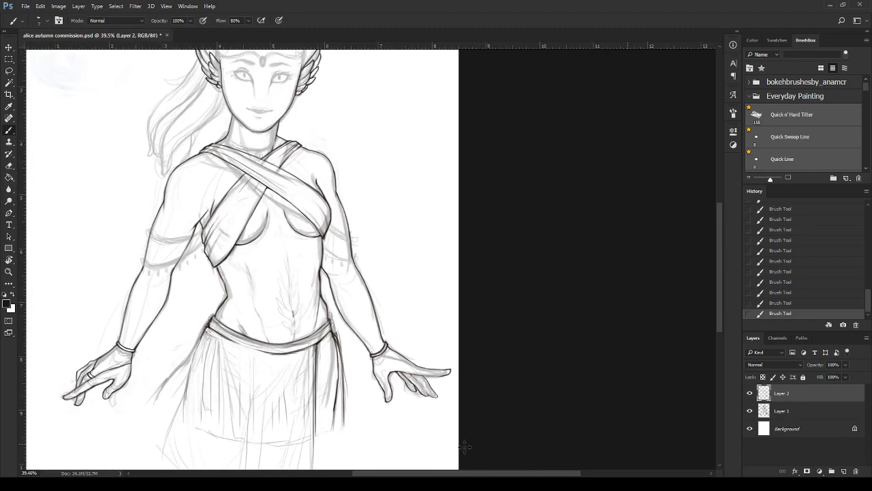
pyautogui.moveTo(457, 473); pyautogui.dragTo(430, 465)
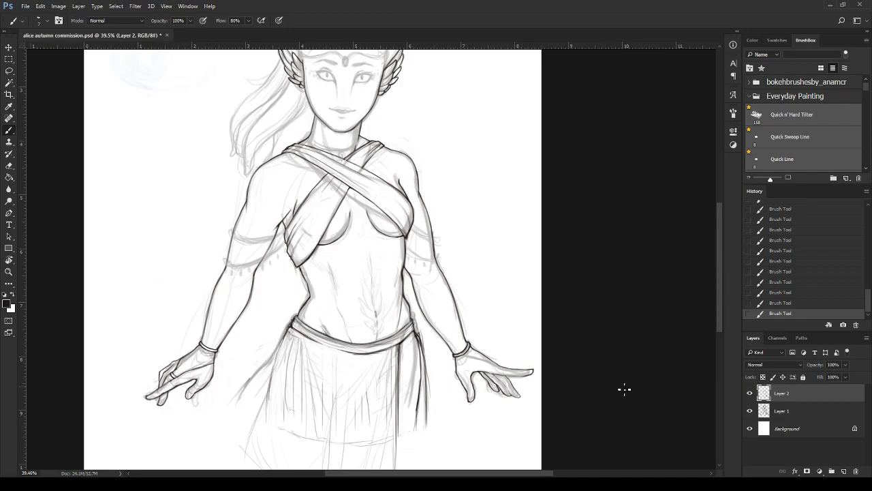
pyautogui.scroll(5, 473, 388)
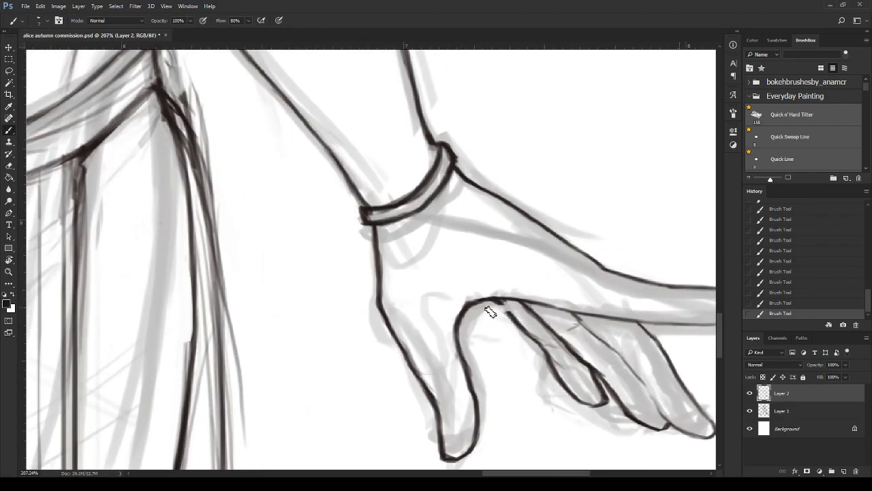
# - Erase the unwanted dark lines along the finger outlines
pyautogui.moveTo(510, 312); pyautogui.dragTo(567, 381)
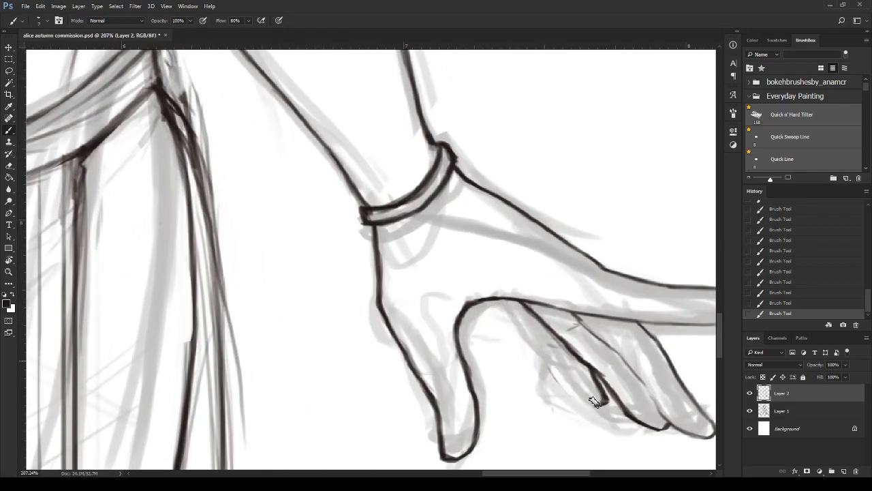
pyautogui.moveTo(600, 408)
pyautogui.mouseDown()
pyautogui.moveTo(594, 389)
pyautogui.moveTo(607, 411)
pyautogui.mouseUp()
pyautogui.moveTo(580, 382); pyautogui.dragTo(545, 380)
pyautogui.scroll(-5, 549, 383)
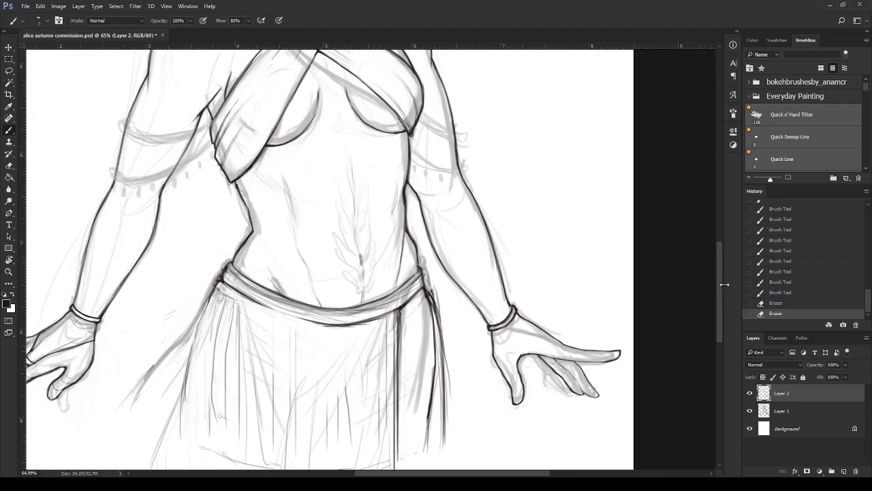
pyautogui.scroll(-3, 702, 303)
pyautogui.scroll(2, 566, 295)
pyautogui.scroll(3, 579, 283)
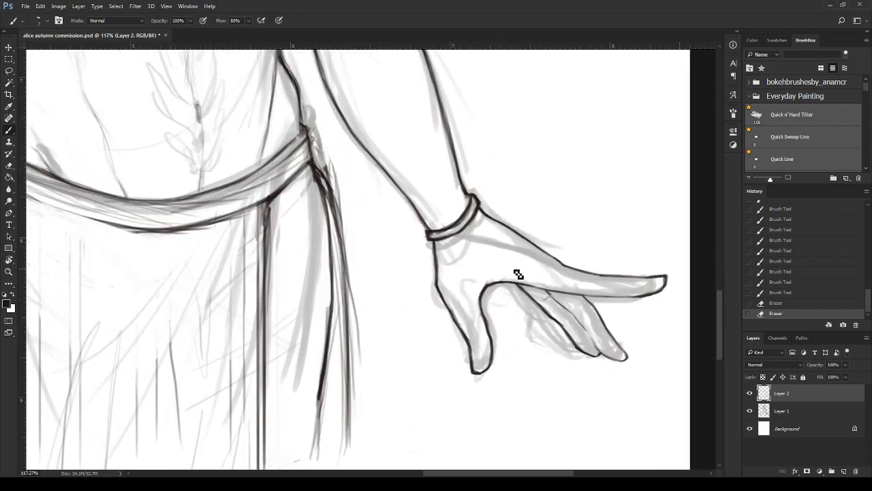
# - Sketch strokes along the back of the hand and darken the finger edge line
pyautogui.moveTo(515, 276)
pyautogui.mouseDown()
pyautogui.moveTo(574, 279)
pyautogui.moveTo(579, 288)
pyautogui.moveTo(569, 276)
pyautogui.moveTo(504, 276)
pyautogui.moveTo(558, 273)
pyautogui.mouseUp()
pyautogui.moveTo(543, 302)
pyautogui.mouseDown()
pyautogui.moveTo(513, 285)
pyautogui.moveTo(543, 332)
pyautogui.mouseUp()
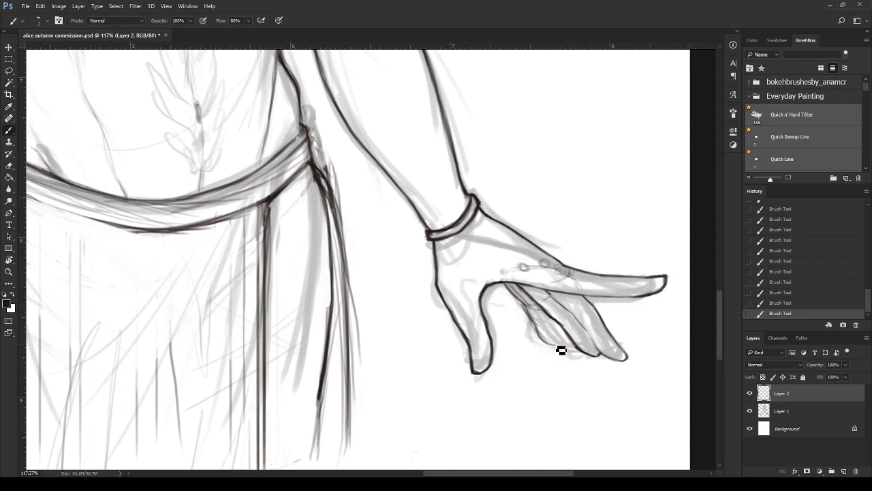
pyautogui.moveTo(555, 323); pyautogui.dragTo(563, 345)
pyautogui.moveTo(511, 289); pyautogui.dragTo(536, 327)
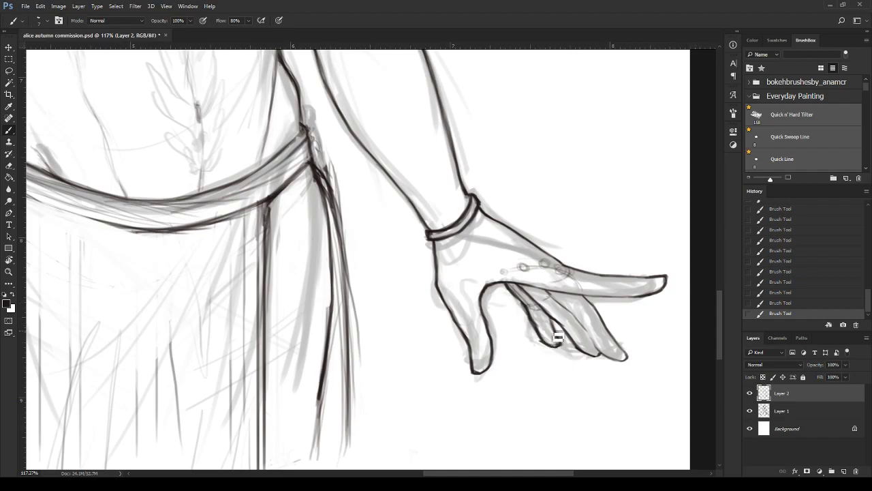
pyautogui.scroll(-3, 554, 333)
pyautogui.scroll(-2, 555, 324)
pyautogui.scroll(5, 545, 321)
# - Erase small stray marks around the finger lines
pyautogui.moveTo(688, 367); pyautogui.dragTo(661, 360)
pyautogui.moveTo(645, 399)
pyautogui.mouseDown()
pyautogui.moveTo(619, 399)
pyautogui.moveTo(619, 392)
pyautogui.moveTo(659, 411)
pyautogui.moveTo(658, 398)
pyautogui.mouseUp()
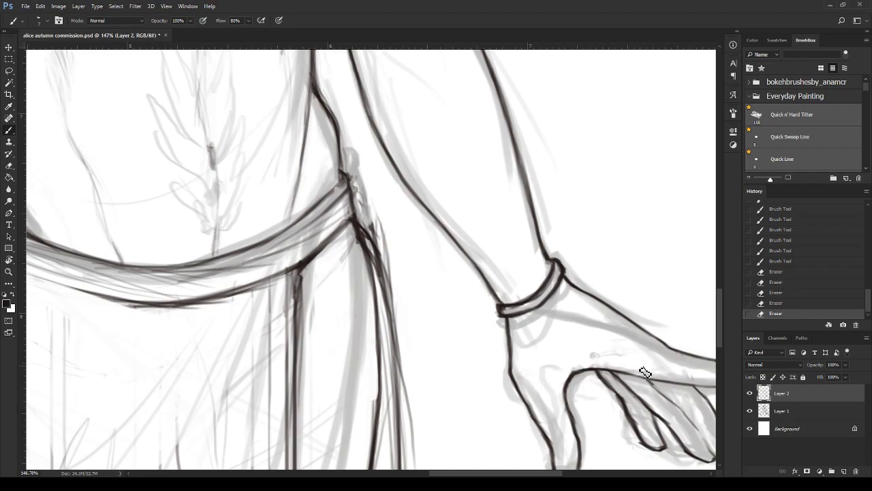
pyautogui.scroll(-3, 677, 373)
# - Ink the back-of-hand contour from wrist to fingers and refine the wrist line
pyautogui.scroll(-2, 695, 373)
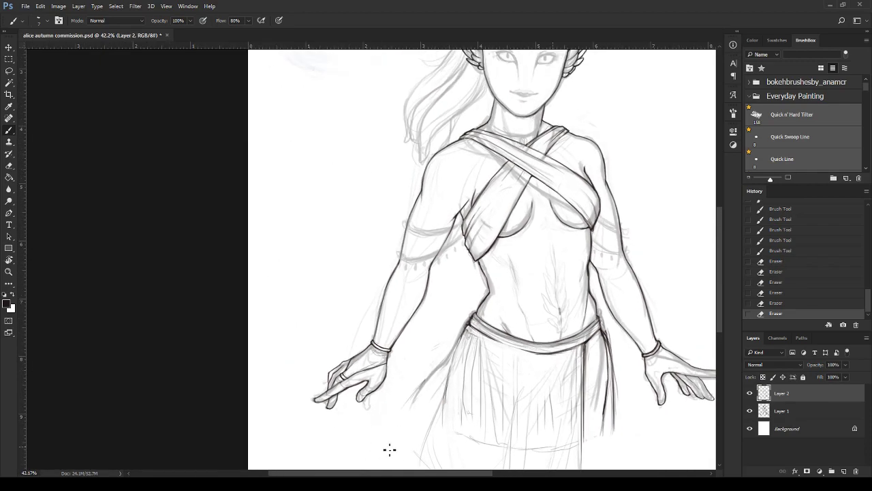
pyautogui.moveTo(477, 472); pyautogui.dragTo(525, 472)
pyautogui.scroll(3, 538, 382)
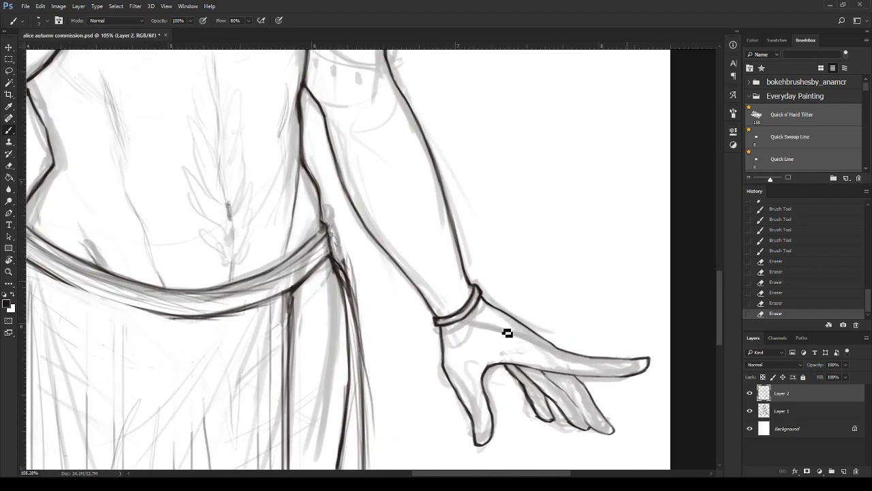
pyautogui.scroll(2, 511, 316)
pyautogui.click(448, 333)
pyautogui.moveTo(448, 334); pyautogui.dragTo(552, 357)
pyautogui.moveTo(518, 333)
pyautogui.mouseDown()
pyautogui.moveTo(481, 311)
pyautogui.moveTo(511, 317)
pyautogui.moveTo(578, 363)
pyautogui.moveTo(547, 352)
pyautogui.mouseUp()
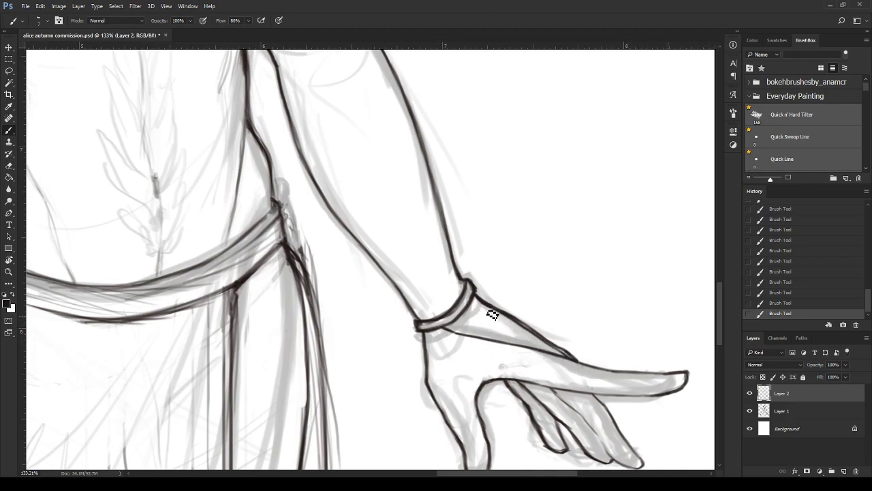
# - Erase the grey sketch lines along the upper hand
pyautogui.moveTo(488, 311)
pyautogui.mouseDown()
pyautogui.moveTo(577, 362)
pyautogui.moveTo(563, 357)
pyautogui.mouseUp()
pyautogui.scroll(-3, 556, 331)
pyautogui.scroll(-2, 556, 331)
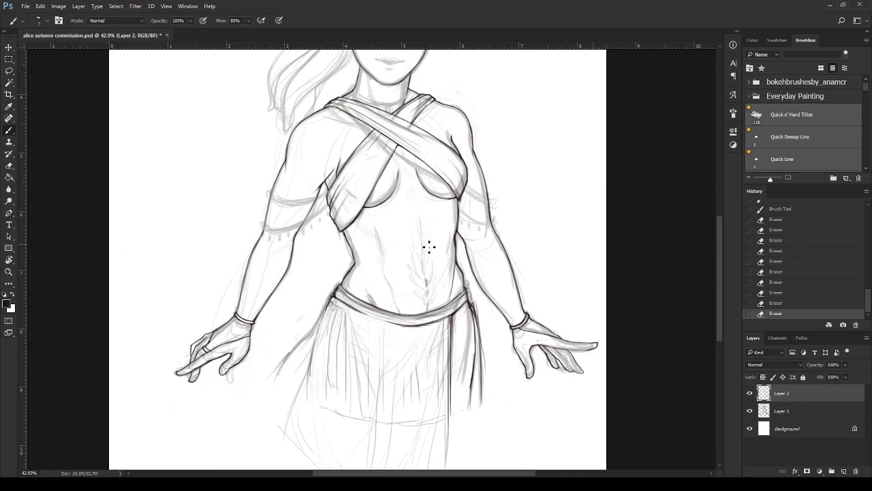
pyautogui.scroll(-1, 404, 243)
pyautogui.scroll(-2, 412, 222)
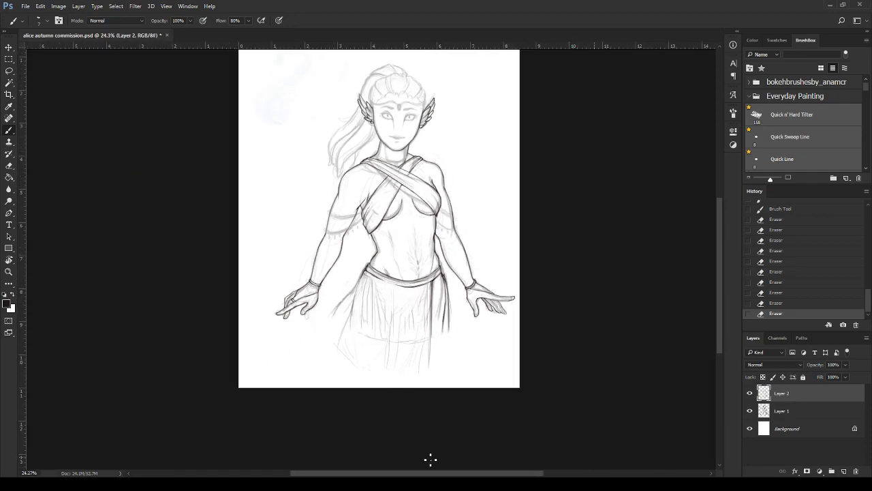
# - Ink and strengthen the neckline curve
pyautogui.moveTo(419, 474); pyautogui.dragTo(392, 464)
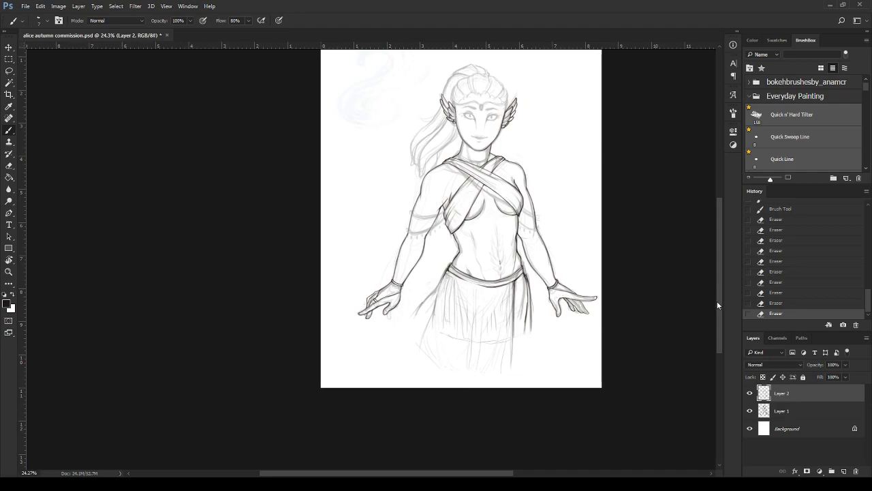
pyautogui.moveTo(717, 305); pyautogui.dragTo(719, 253)
pyautogui.scroll(1, 509, 282)
pyautogui.scroll(3, 477, 288)
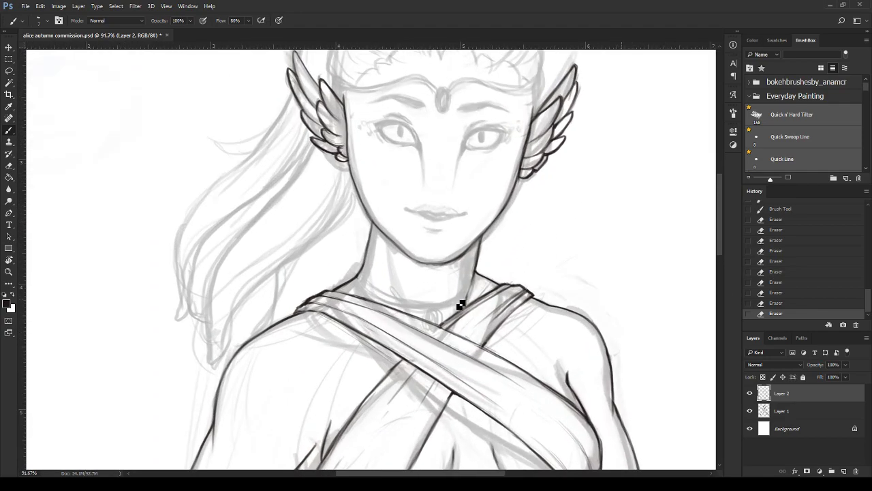
pyautogui.scroll(2, 458, 303)
pyautogui.moveTo(327, 267)
pyautogui.mouseDown()
pyautogui.moveTo(320, 258)
pyautogui.moveTo(399, 306)
pyautogui.mouseUp()
pyautogui.moveTo(347, 285)
pyautogui.mouseDown()
pyautogui.moveTo(451, 310)
pyautogui.moveTo(411, 307)
pyautogui.moveTo(461, 303)
pyautogui.moveTo(485, 278)
pyautogui.mouseUp()
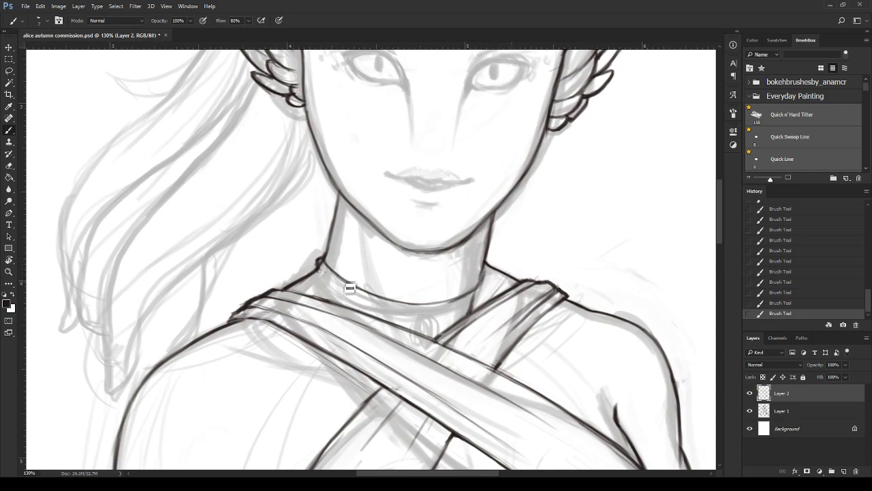
# - Draw the upper and lower edges of the choker band around the neck
pyautogui.moveTo(320, 264)
pyautogui.mouseDown()
pyautogui.moveTo(368, 305)
pyautogui.moveTo(425, 310)
pyautogui.moveTo(485, 284)
pyautogui.moveTo(477, 291)
pyautogui.mouseUp()
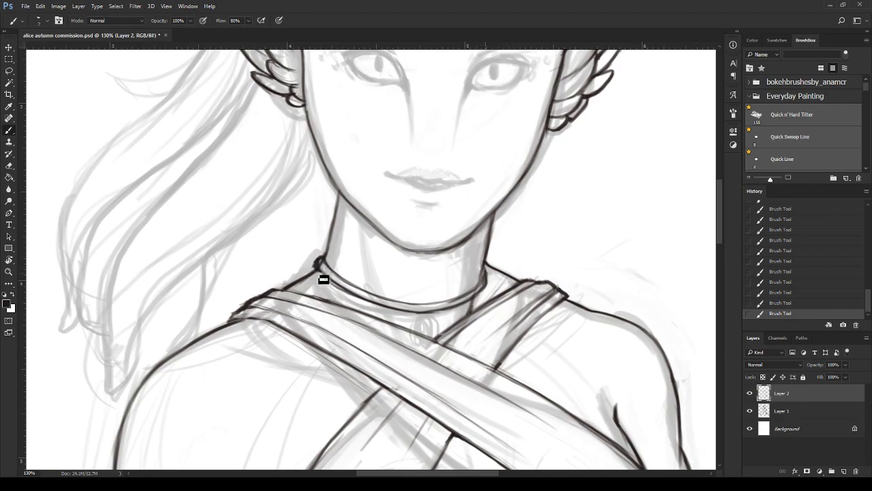
pyautogui.moveTo(339, 278)
pyautogui.mouseDown()
pyautogui.moveTo(437, 299)
pyautogui.moveTo(481, 292)
pyautogui.mouseUp()
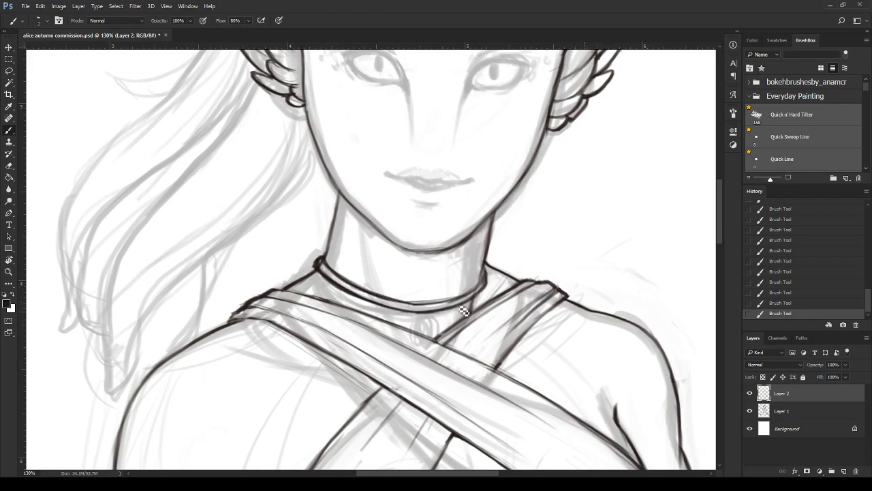
pyautogui.scroll(-5, 487, 275)
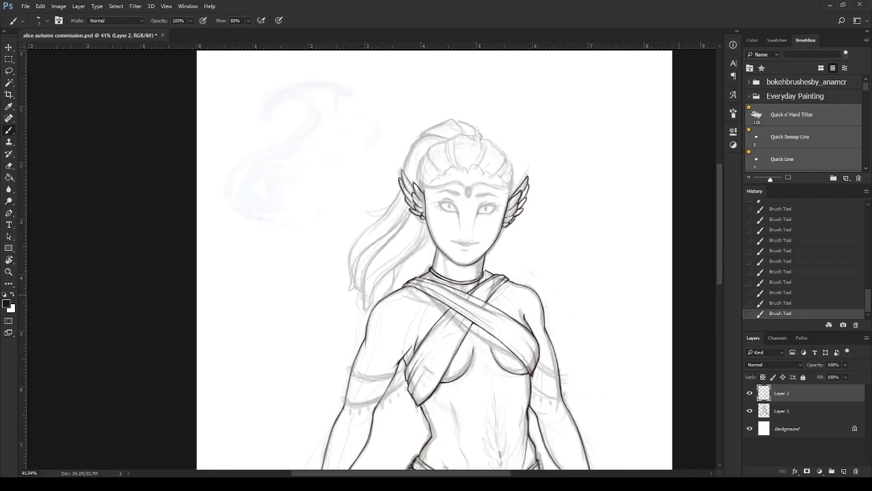
pyautogui.scroll(5, 483, 274)
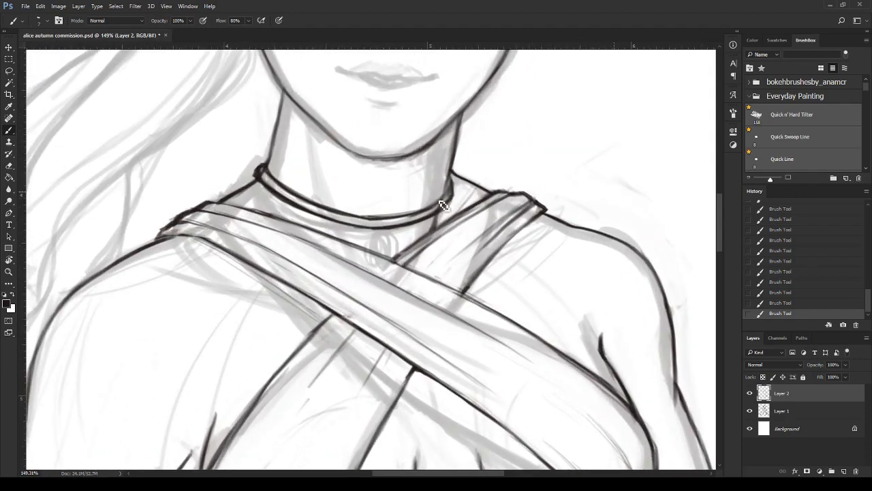
pyautogui.scroll(-2, 426, 213)
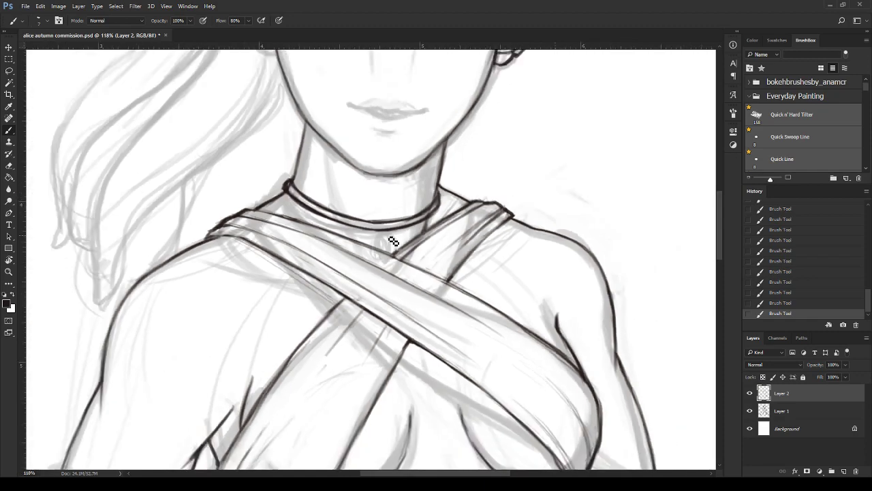
pyautogui.scroll(-2, 390, 244)
pyautogui.scroll(-2, 418, 229)
pyautogui.moveTo(716, 273); pyautogui.dragTo(716, 262)
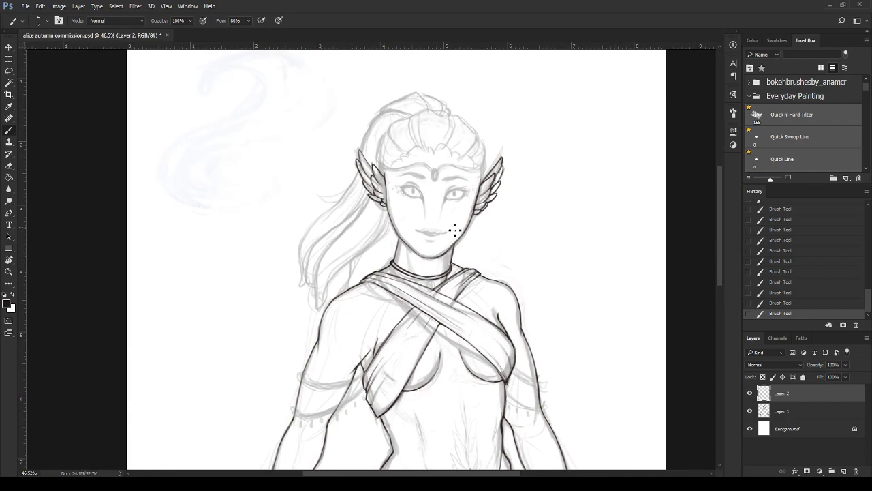
# - Ink the right eye's upper and lower lids, a lash flick, and the line down the nose
pyautogui.scroll(2, 470, 211)
pyautogui.scroll(2, 468, 202)
pyautogui.scroll(1, 447, 214)
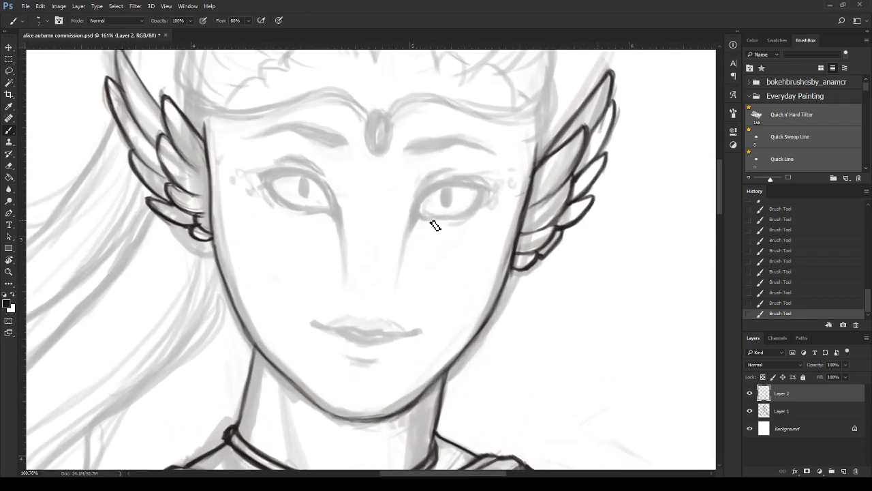
pyautogui.scroll(1, 429, 213)
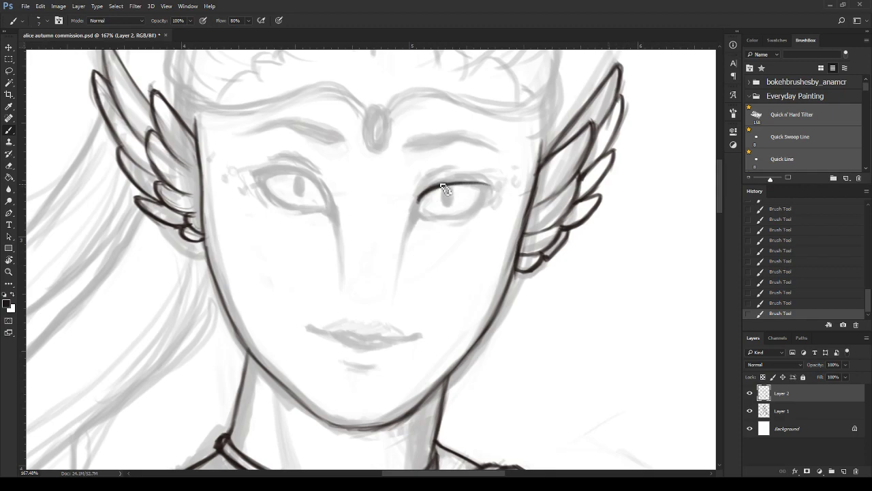
pyautogui.moveTo(444, 190); pyautogui.dragTo(495, 184)
pyautogui.moveTo(479, 189); pyautogui.dragTo(496, 188)
pyautogui.moveTo(419, 198); pyautogui.dragTo(394, 263)
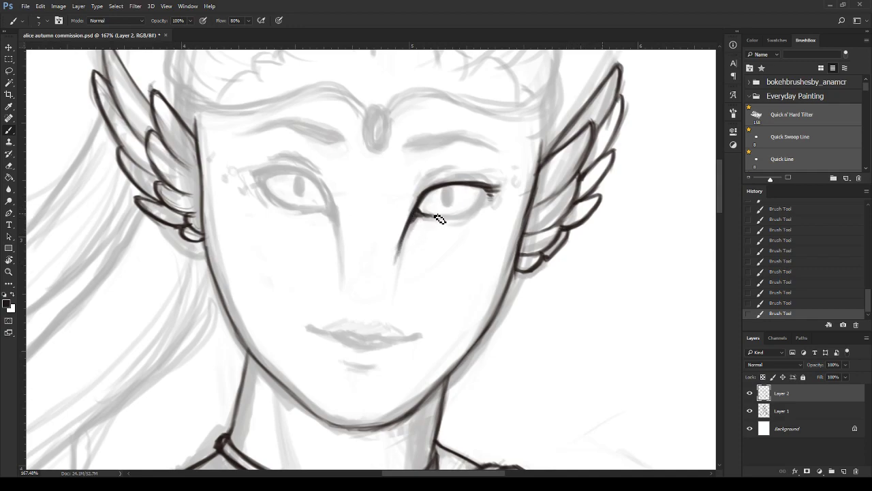
pyautogui.moveTo(429, 216); pyautogui.dragTo(481, 209)
# - Thicken the right upper eyelid and clean up its inner corner
pyautogui.moveTo(424, 199); pyautogui.dragTo(465, 185)
pyautogui.moveTo(416, 210)
pyautogui.mouseDown()
pyautogui.moveTo(440, 189)
pyautogui.moveTo(392, 280)
pyautogui.mouseUp()
pyautogui.moveTo(429, 199); pyautogui.dragTo(492, 185)
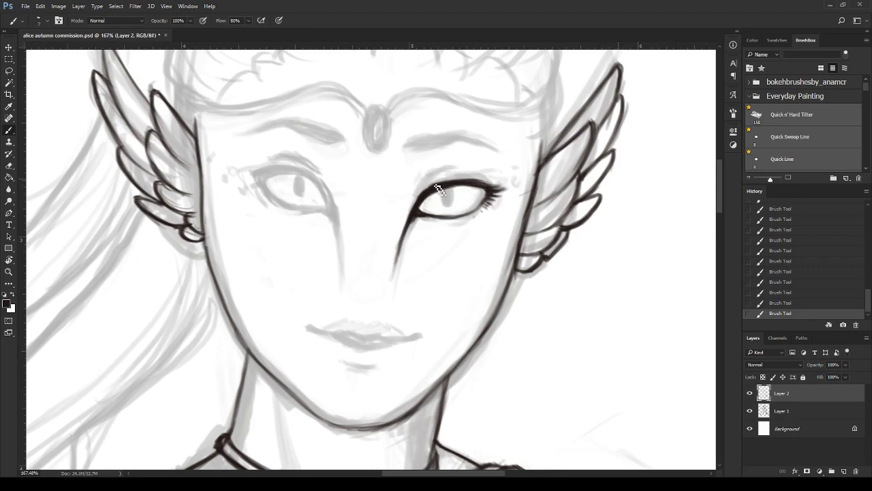
pyautogui.moveTo(425, 192); pyautogui.dragTo(498, 186)
pyautogui.moveTo(428, 188); pyautogui.dragTo(419, 196)
pyautogui.moveTo(425, 191)
pyautogui.mouseDown()
pyautogui.moveTo(408, 210)
pyautogui.moveTo(413, 202)
pyautogui.mouseUp()
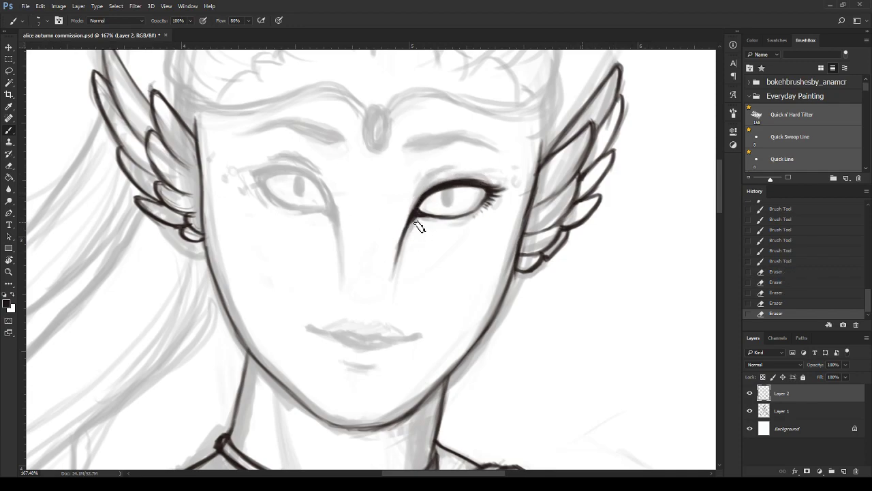
pyautogui.moveTo(412, 245); pyautogui.dragTo(417, 232)
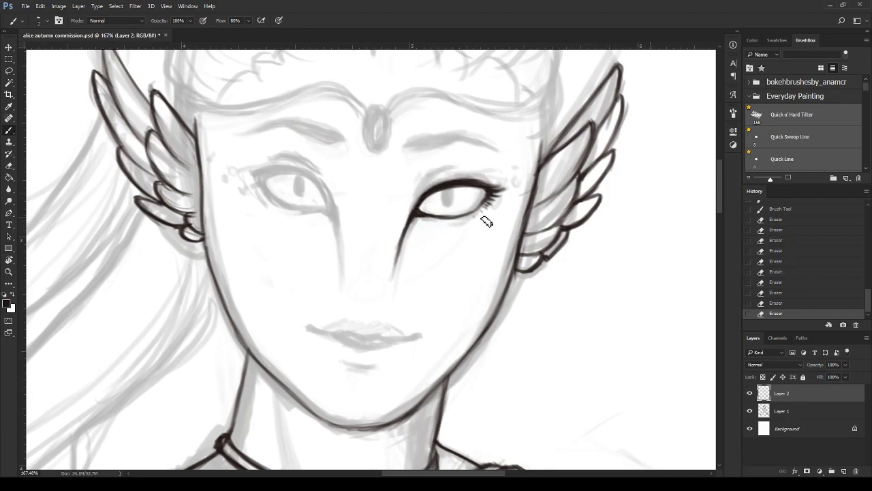
# - Add eyelashes at the right eye's outer corner and darken the upper lid and lower lashes
pyautogui.moveTo(488, 184); pyautogui.dragTo(496, 188)
pyautogui.moveTo(491, 188); pyautogui.dragTo(501, 193)
pyautogui.moveTo(492, 193)
pyautogui.mouseDown()
pyautogui.moveTo(502, 196)
pyautogui.moveTo(517, 179)
pyautogui.mouseUp()
pyautogui.moveTo(500, 195); pyautogui.dragTo(515, 184)
pyautogui.moveTo(503, 193); pyautogui.dragTo(516, 181)
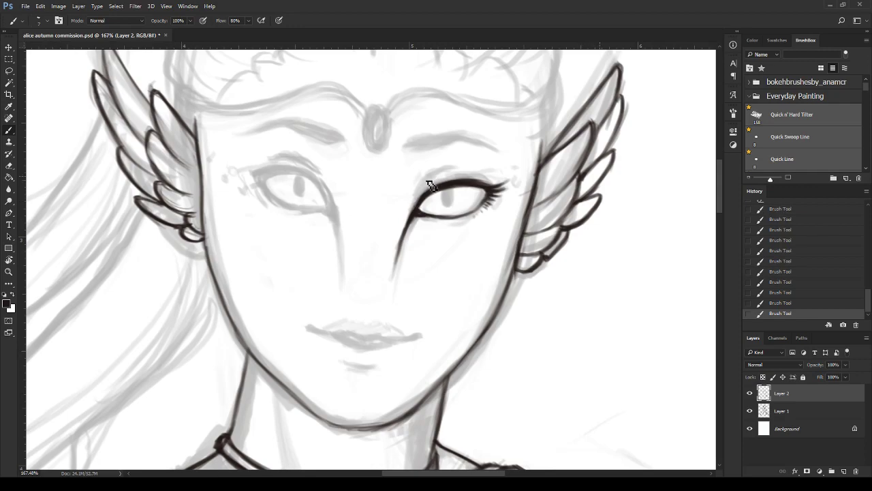
pyautogui.moveTo(425, 185); pyautogui.dragTo(443, 179)
pyautogui.moveTo(423, 188); pyautogui.dragTo(494, 185)
pyautogui.moveTo(415, 205); pyautogui.dragTo(436, 181)
pyautogui.moveTo(494, 206); pyautogui.dragTo(455, 228)
# - Ink the left eye's lower and upper lids and lengthen the tear line toward the nose
pyautogui.scroll(-5, 488, 218)
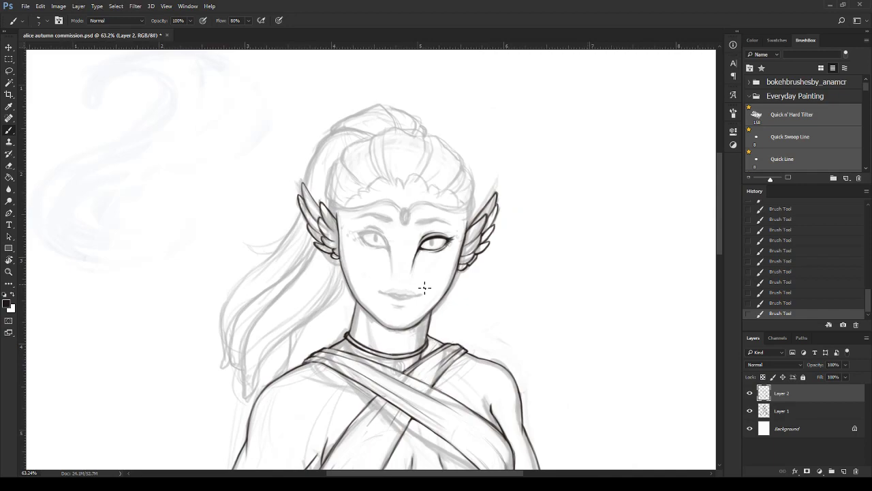
pyautogui.scroll(4, 409, 269)
pyautogui.scroll(2, 320, 222)
pyautogui.scroll(1, 272, 187)
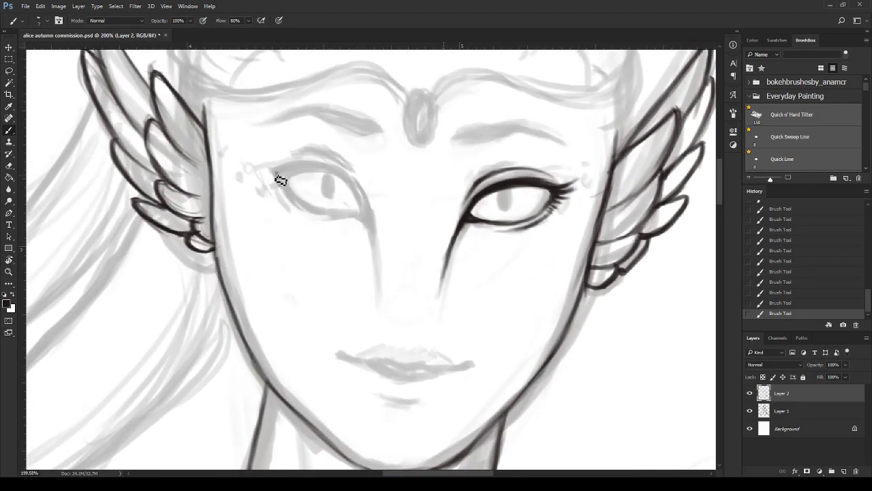
pyautogui.moveTo(275, 174)
pyautogui.mouseDown()
pyautogui.moveTo(339, 219)
pyautogui.moveTo(359, 216)
pyautogui.mouseUp()
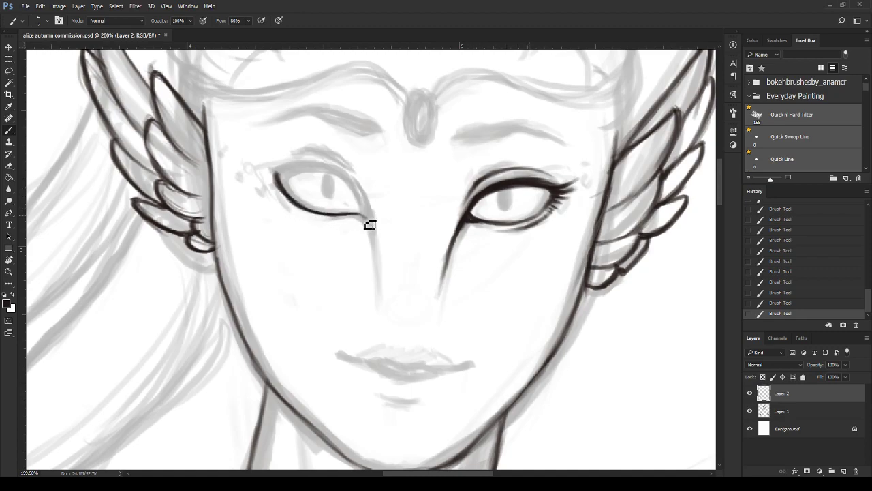
pyautogui.moveTo(268, 169)
pyautogui.mouseDown()
pyautogui.moveTo(332, 169)
pyautogui.moveTo(359, 186)
pyautogui.moveTo(375, 239)
pyautogui.mouseUp()
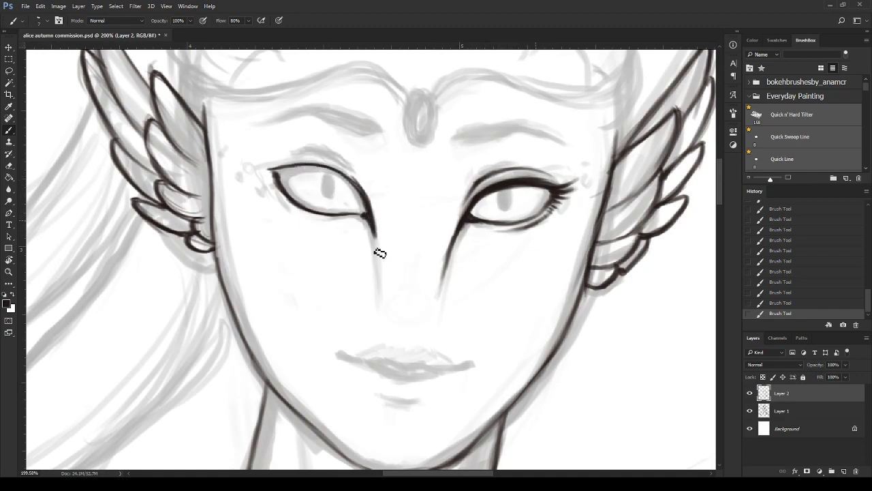
pyautogui.moveTo(372, 221)
pyautogui.mouseDown()
pyautogui.moveTo(387, 295)
pyautogui.moveTo(380, 260)
pyautogui.mouseUp()
# - Thicken the left upper lid from inner to outer corner and tidy it
pyautogui.moveTo(279, 171); pyautogui.dragTo(269, 170)
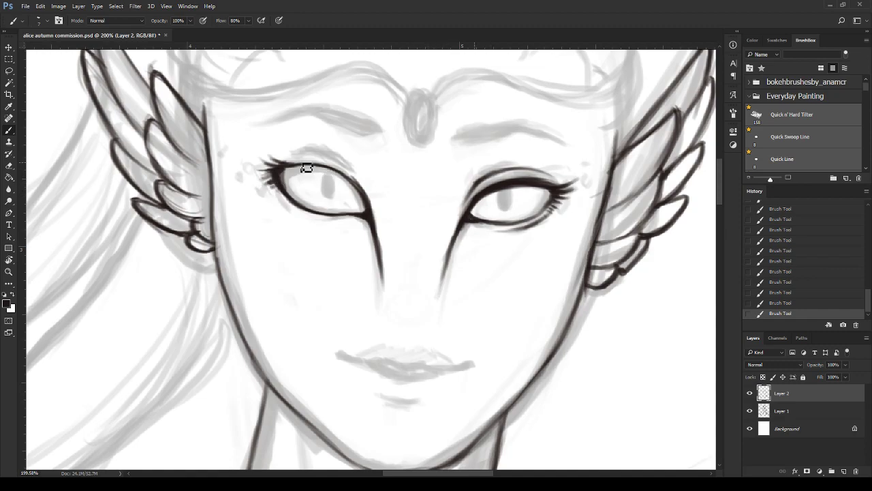
pyautogui.moveTo(284, 175)
pyautogui.mouseDown()
pyautogui.moveTo(334, 164)
pyautogui.moveTo(362, 185)
pyautogui.mouseUp()
pyautogui.moveTo(323, 164); pyautogui.dragTo(365, 192)
pyautogui.moveTo(334, 163); pyautogui.dragTo(367, 196)
pyautogui.moveTo(334, 165); pyautogui.dragTo(373, 207)
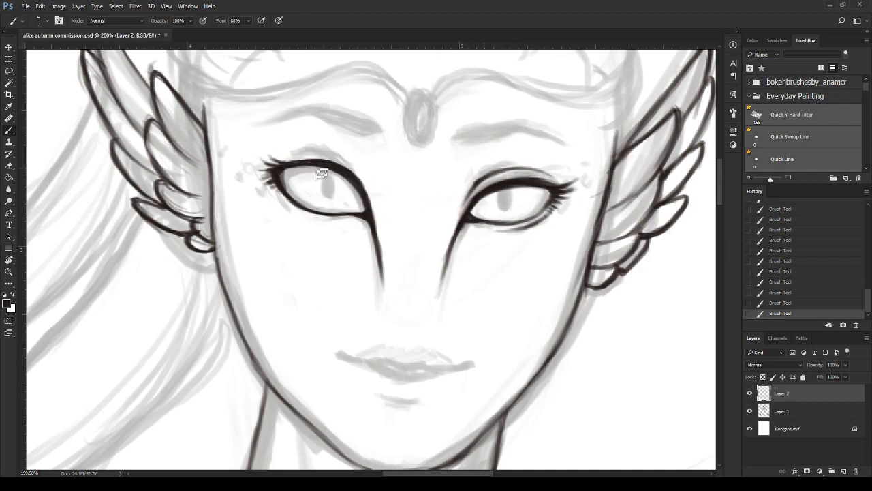
pyautogui.moveTo(321, 171); pyautogui.dragTo(366, 212)
pyautogui.moveTo(347, 165)
pyautogui.mouseDown()
pyautogui.moveTo(301, 159)
pyautogui.moveTo(379, 187)
pyautogui.moveTo(337, 162)
pyautogui.mouseUp()
# - Darken the left eye's inner corner and inner upper lid line
pyautogui.scroll(-3, 341, 177)
pyautogui.scroll(-2, 351, 194)
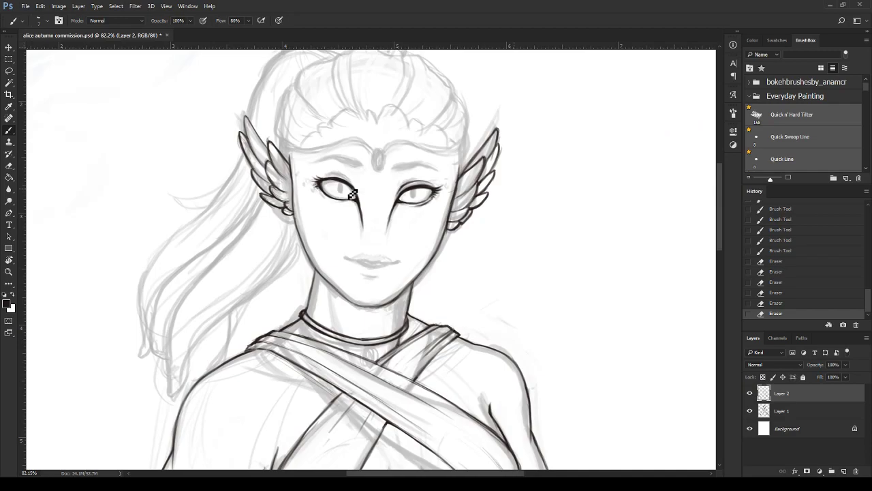
pyautogui.scroll(2, 352, 195)
pyautogui.scroll(1, 306, 208)
pyautogui.moveTo(310, 167)
pyautogui.mouseDown()
pyautogui.moveTo(325, 158)
pyautogui.moveTo(318, 161)
pyautogui.mouseUp()
pyautogui.moveTo(302, 168)
pyautogui.mouseDown()
pyautogui.moveTo(354, 168)
pyautogui.moveTo(371, 178)
pyautogui.mouseUp()
# - Zoom out and back in to check the inked eyes and face
pyautogui.scroll(-5, 400, 234)
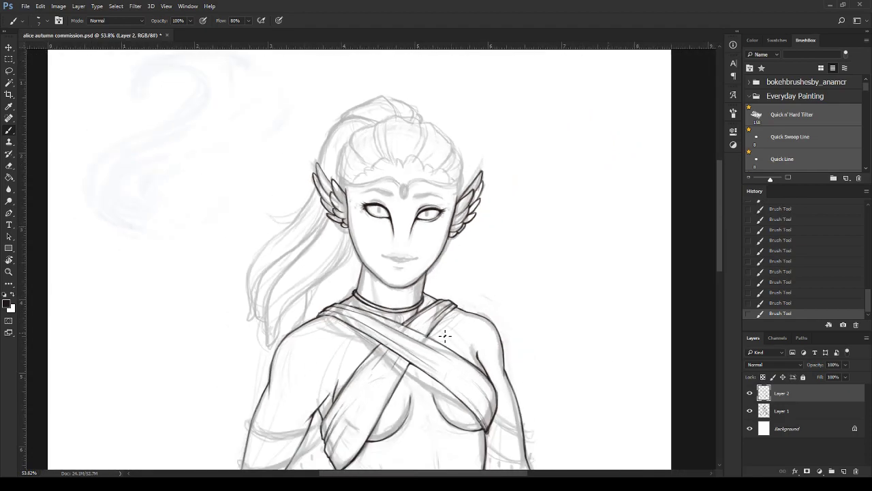
pyautogui.scroll(1, 442, 331)
pyautogui.scroll(3, 436, 307)
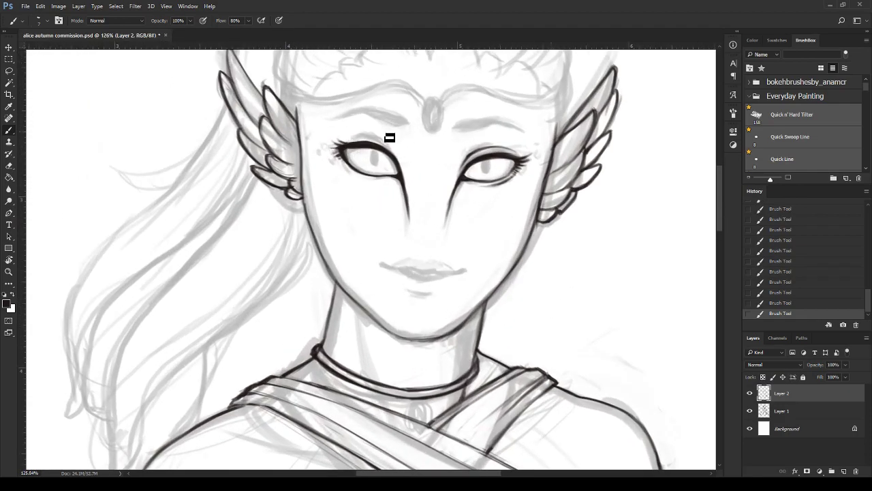
pyautogui.scroll(3, 391, 141)
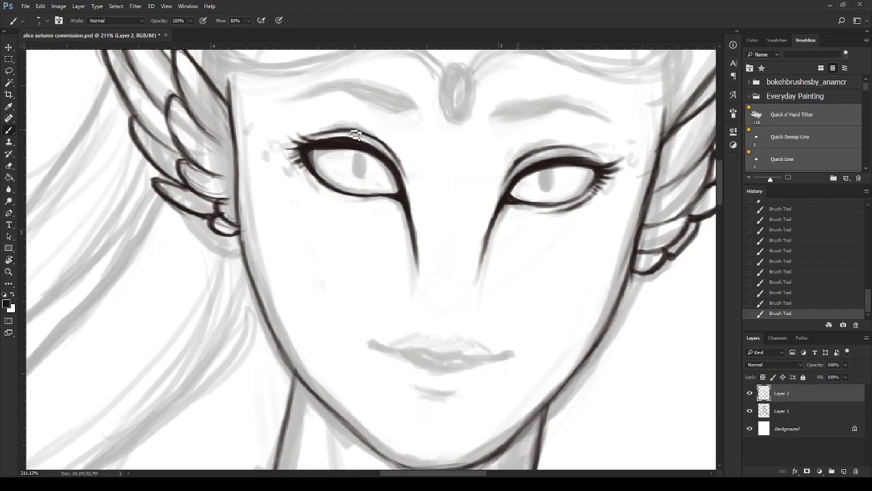
pyautogui.scroll(-5, 412, 296)
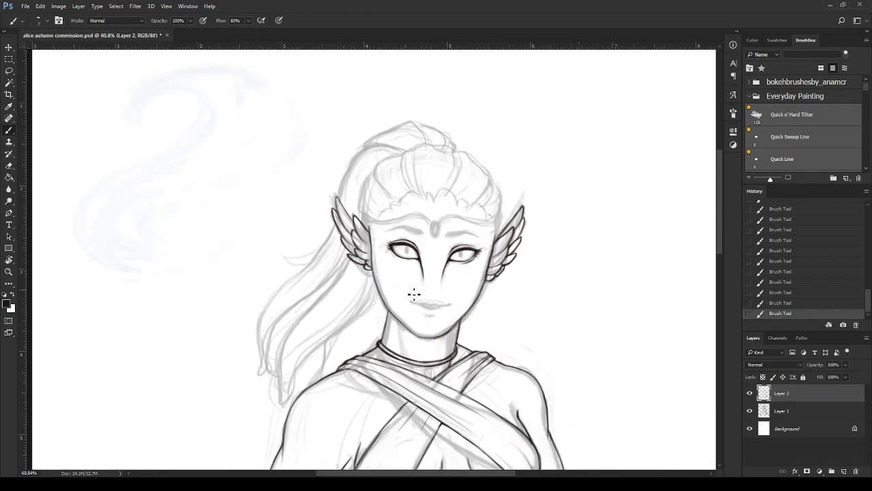
pyautogui.scroll(5, 425, 263)
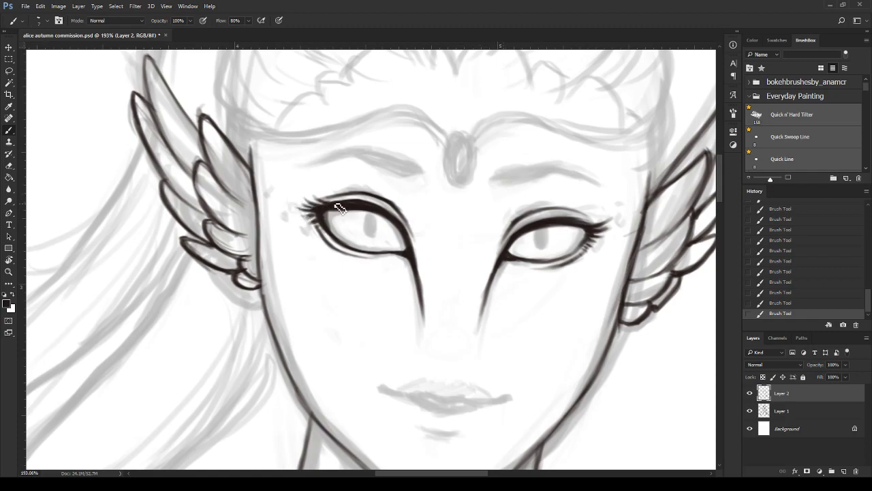
pyautogui.scroll(-3, 448, 298)
pyautogui.scroll(-2, 514, 358)
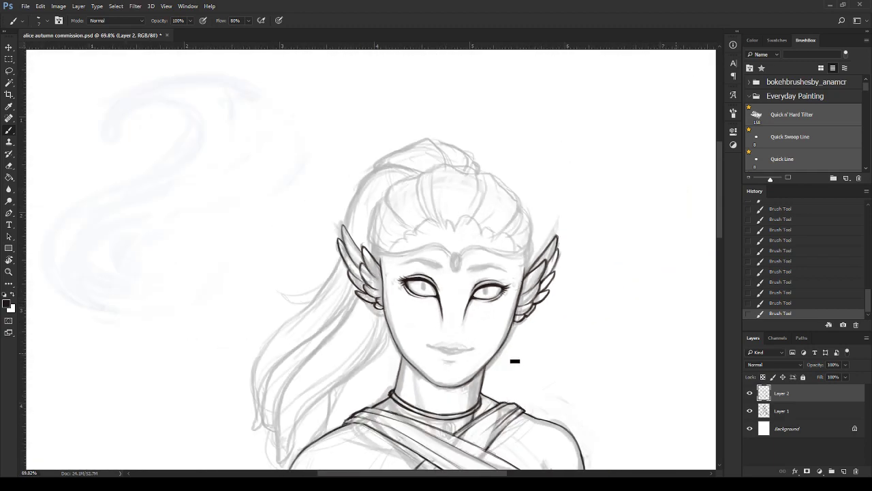
pyautogui.scroll(3, 500, 331)
pyautogui.scroll(2, 428, 271)
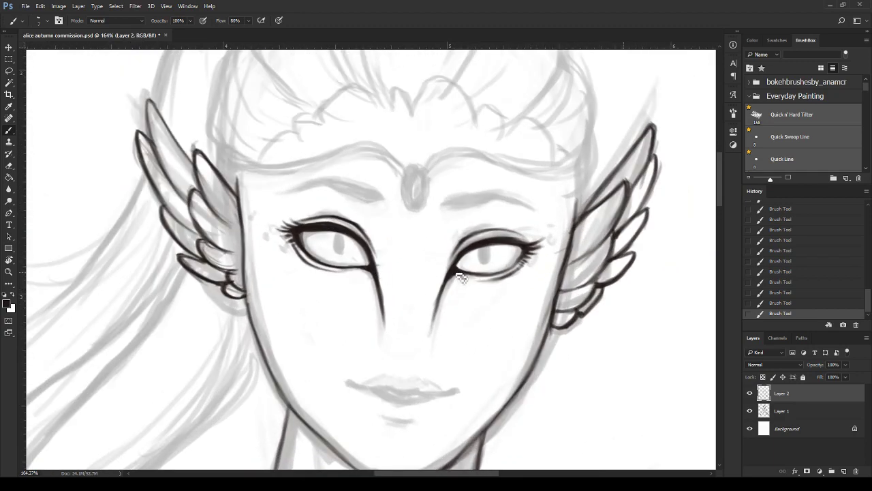
pyautogui.scroll(-5, 485, 326)
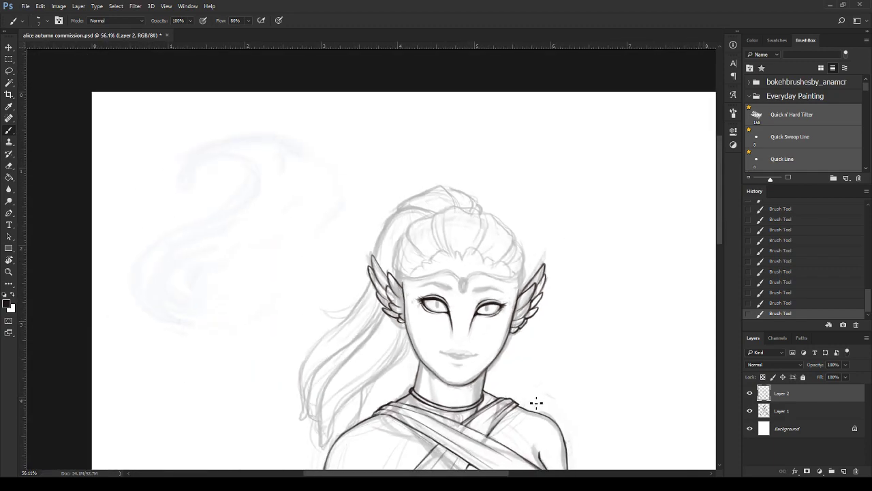
pyautogui.moveTo(720, 234); pyautogui.dragTo(719, 245)
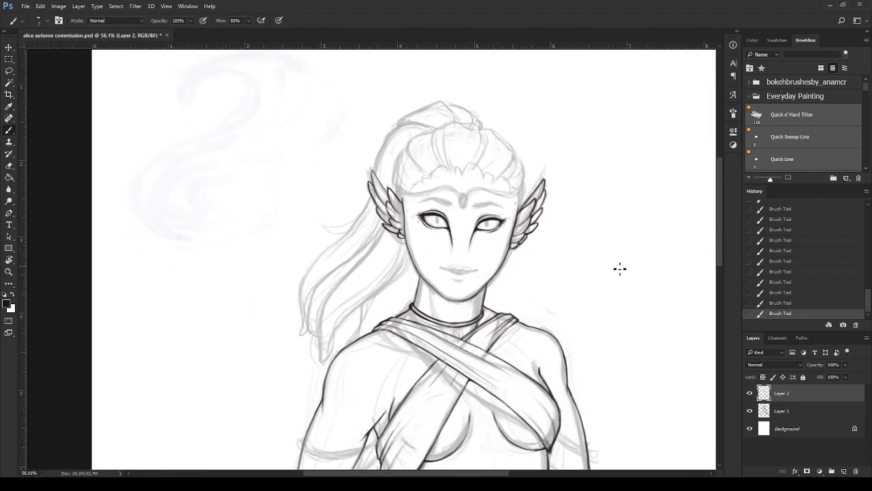
pyautogui.scroll(2, 500, 229)
pyautogui.scroll(2, 308, 218)
pyautogui.scroll(2, 282, 246)
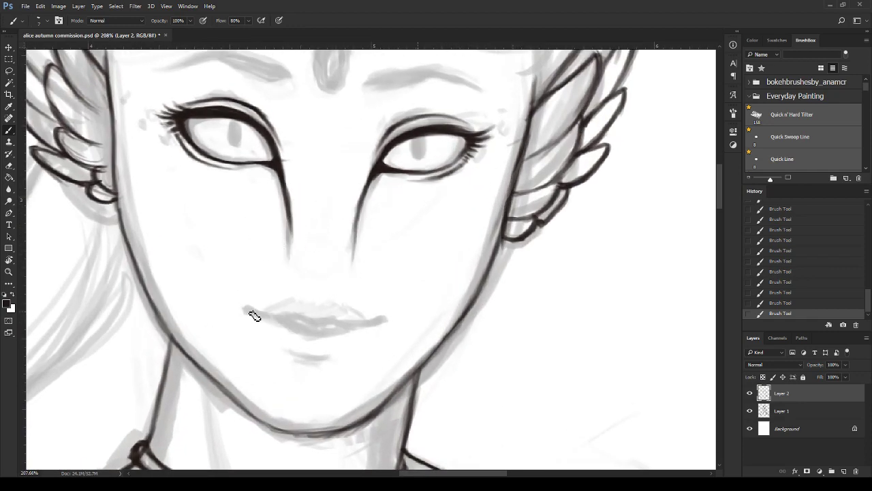
# - Ink the lip line across the mouth with a small bump in its middle
pyautogui.moveTo(249, 311)
pyautogui.mouseDown()
pyautogui.moveTo(303, 321)
pyautogui.moveTo(295, 322)
pyautogui.mouseUp()
pyautogui.moveTo(311, 323); pyautogui.dragTo(379, 321)
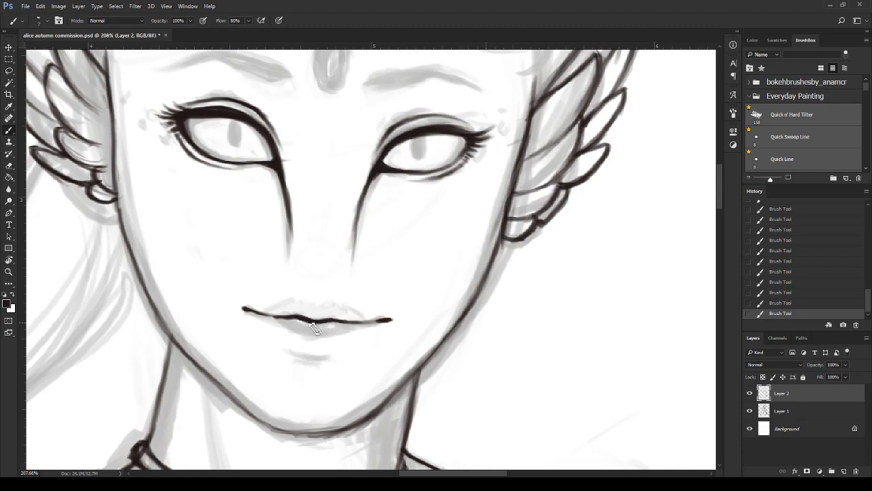
pyautogui.moveTo(314, 324)
pyautogui.mouseDown()
pyautogui.moveTo(332, 318)
pyautogui.moveTo(350, 328)
pyautogui.mouseUp()
pyautogui.moveTo(243, 308); pyautogui.dragTo(387, 326)
pyautogui.moveTo(280, 318)
pyautogui.mouseDown()
pyautogui.moveTo(313, 328)
pyautogui.moveTo(359, 325)
pyautogui.mouseUp()
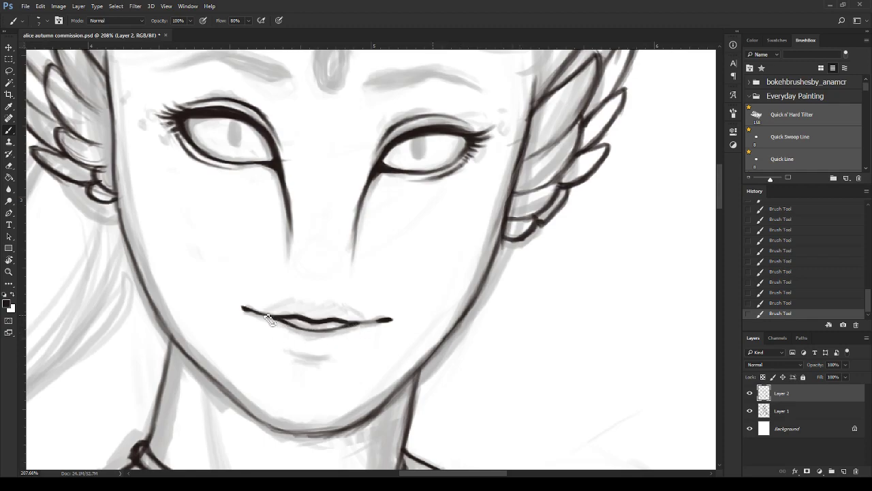
# - Add a shadow stroke under the lower lip
pyautogui.scroll(-4, 364, 356)
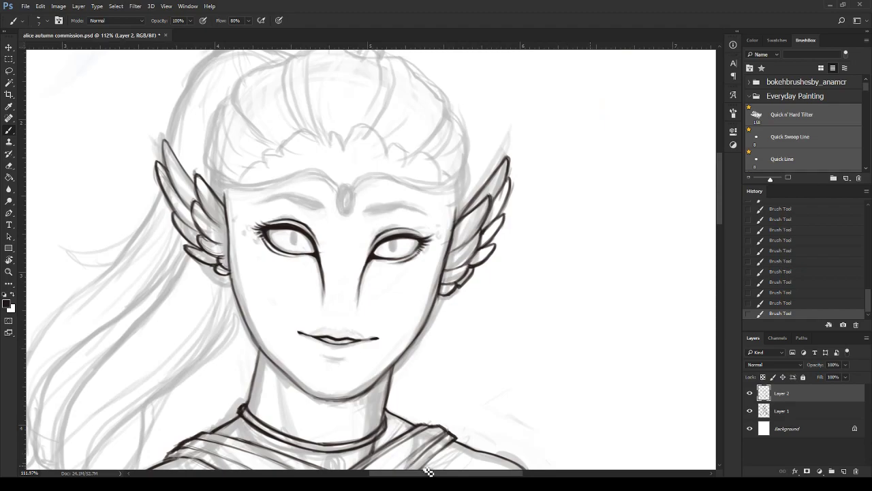
pyautogui.hscroll(-2, 431, 473)
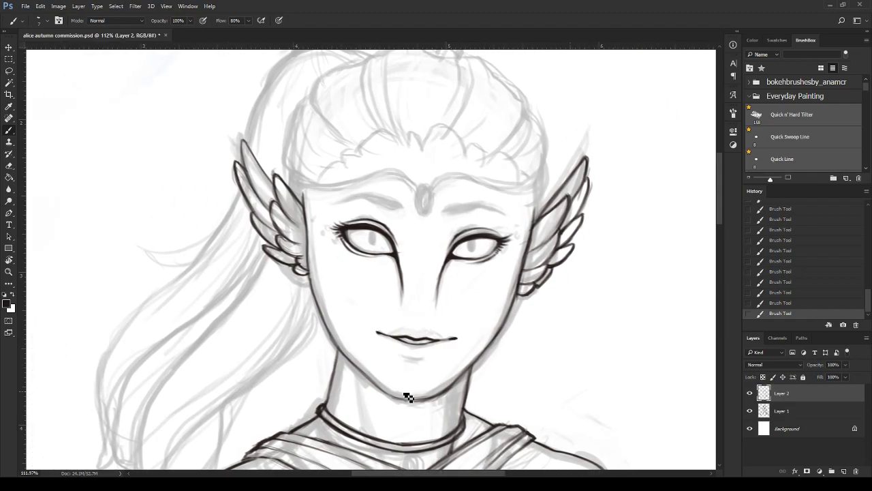
pyautogui.scroll(4, 408, 397)
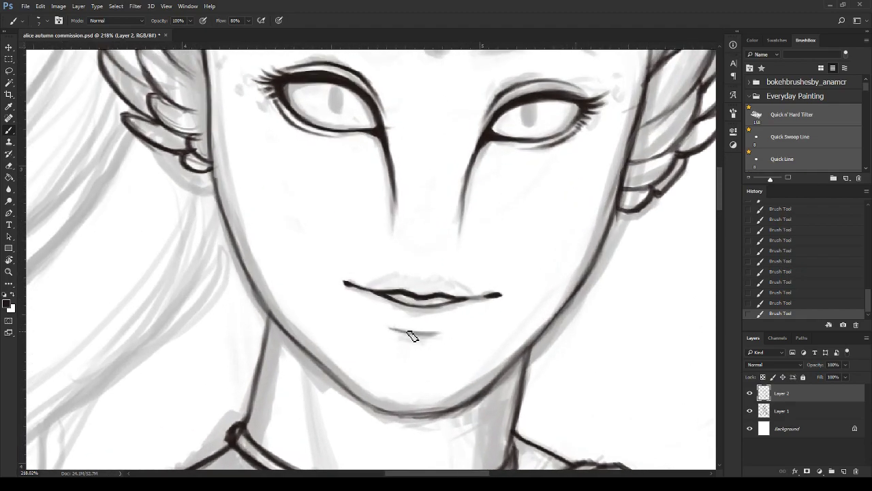
pyautogui.moveTo(390, 329); pyautogui.dragTo(458, 327)
pyautogui.scroll(-5, 486, 321)
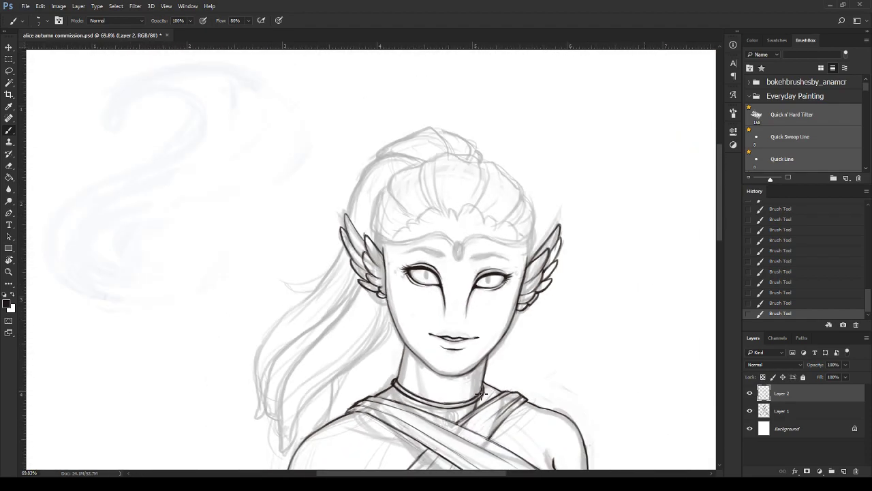
pyautogui.scroll(5, 449, 346)
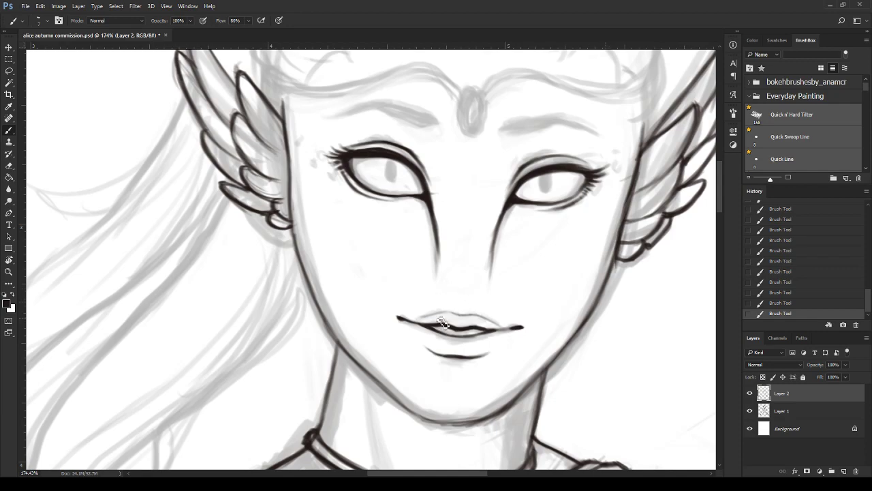
# - Outline and fill solid dark oval pupils in both the left and right eyes
pyautogui.scroll(-5, 576, 327)
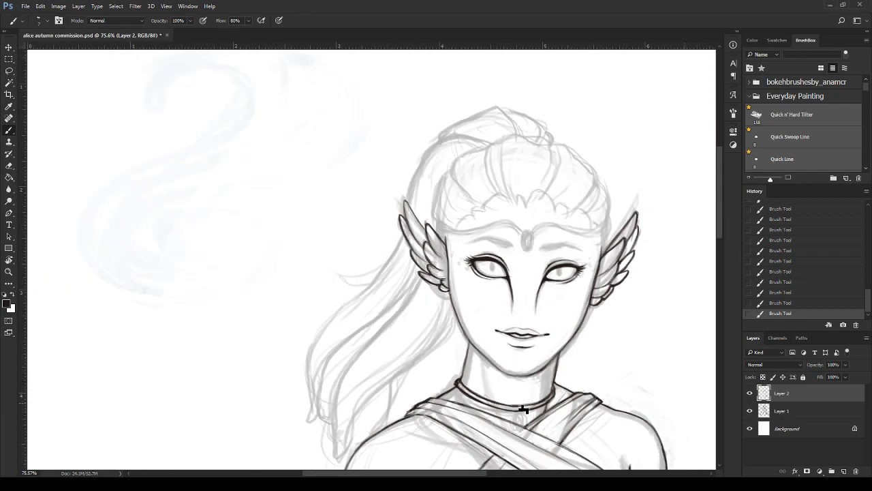
pyautogui.scroll(1, 458, 393)
pyautogui.scroll(3, 370, 247)
pyautogui.scroll(2, 474, 299)
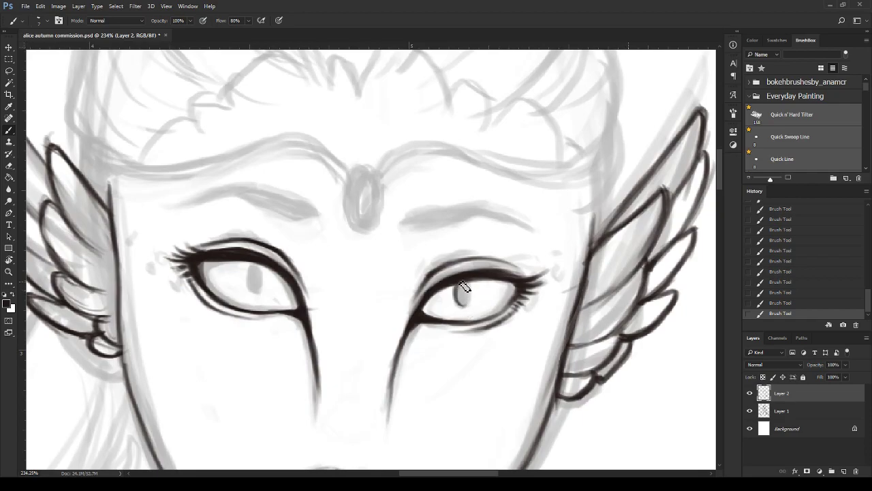
pyautogui.moveTo(462, 284)
pyautogui.mouseDown()
pyautogui.moveTo(471, 304)
pyautogui.moveTo(472, 288)
pyautogui.mouseUp()
pyautogui.moveTo(263, 282)
pyautogui.mouseDown()
pyautogui.moveTo(247, 273)
pyautogui.moveTo(258, 295)
pyautogui.moveTo(248, 274)
pyautogui.moveTo(259, 271)
pyautogui.moveTo(251, 285)
pyautogui.moveTo(263, 271)
pyautogui.moveTo(256, 298)
pyautogui.mouseUp()
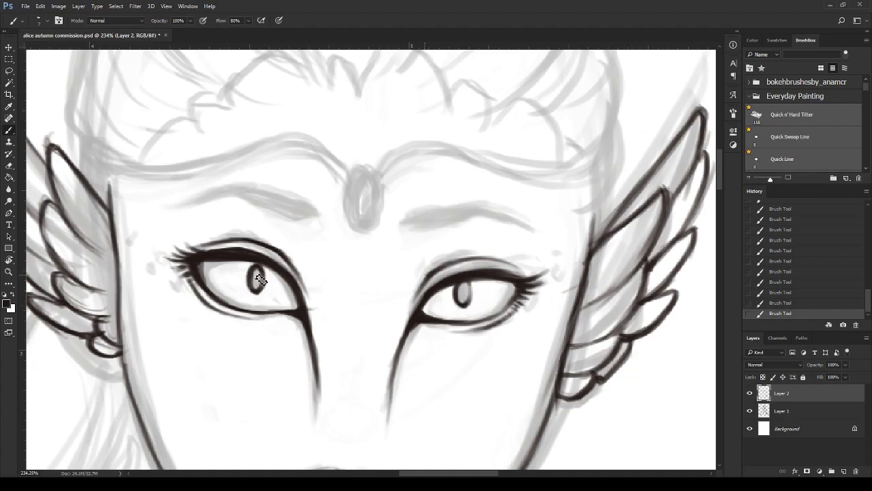
pyautogui.moveTo(256, 274)
pyautogui.mouseDown()
pyautogui.moveTo(252, 293)
pyautogui.moveTo(263, 290)
pyautogui.mouseUp()
pyautogui.moveTo(470, 290); pyautogui.dragTo(463, 292)
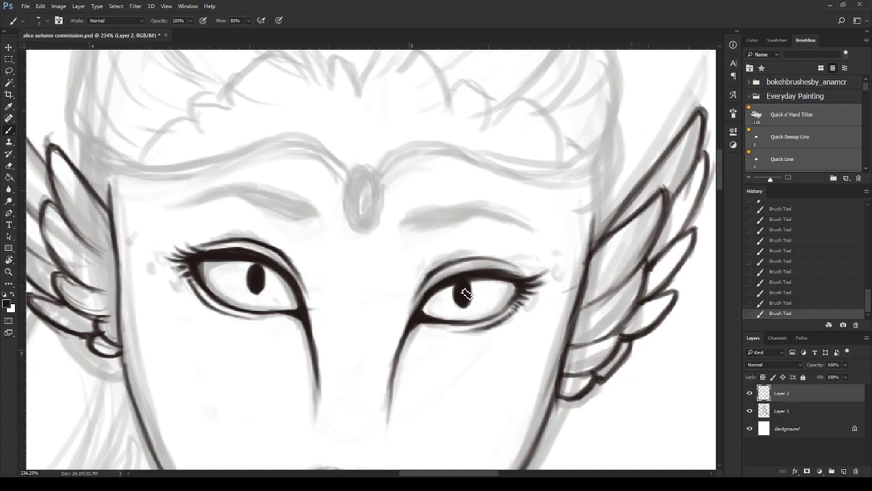
pyautogui.scroll(-5, 463, 302)
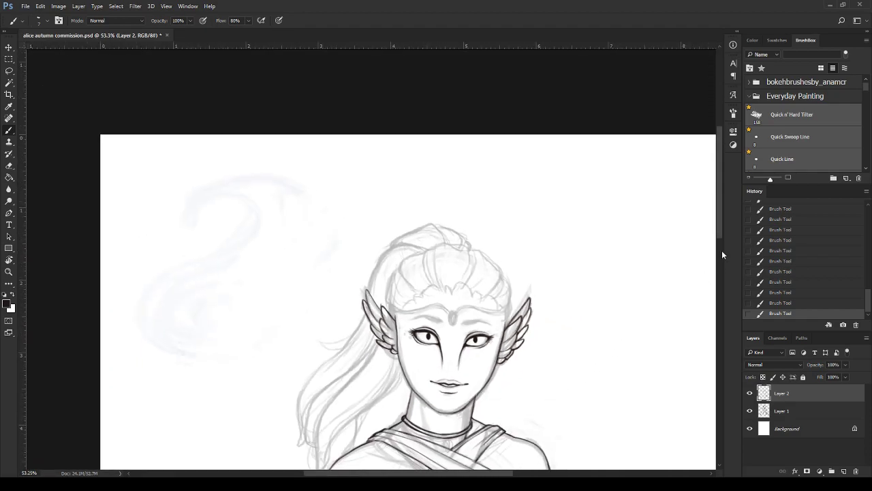
# - Zoom out and flip the canvas horizontally to check the figure's proportions
pyautogui.scroll(-3, 721, 241)
pyautogui.scroll(-3, 608, 334)
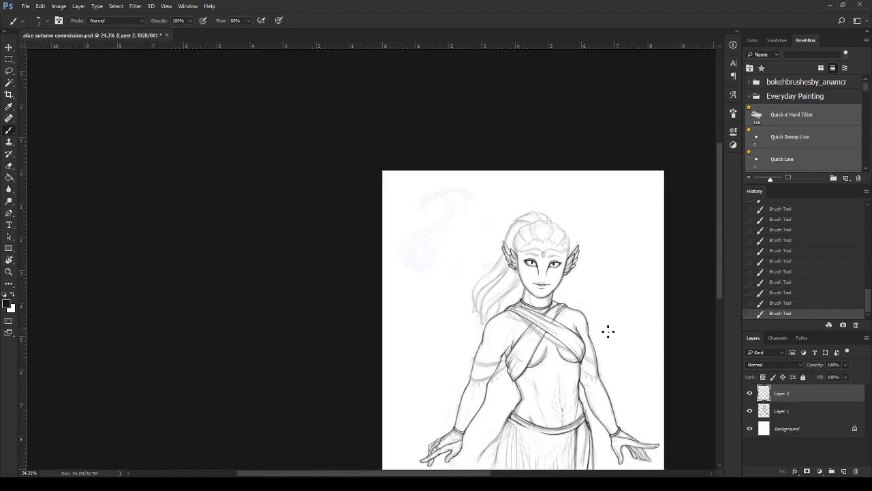
pyautogui.hscroll(3, 723, 269)
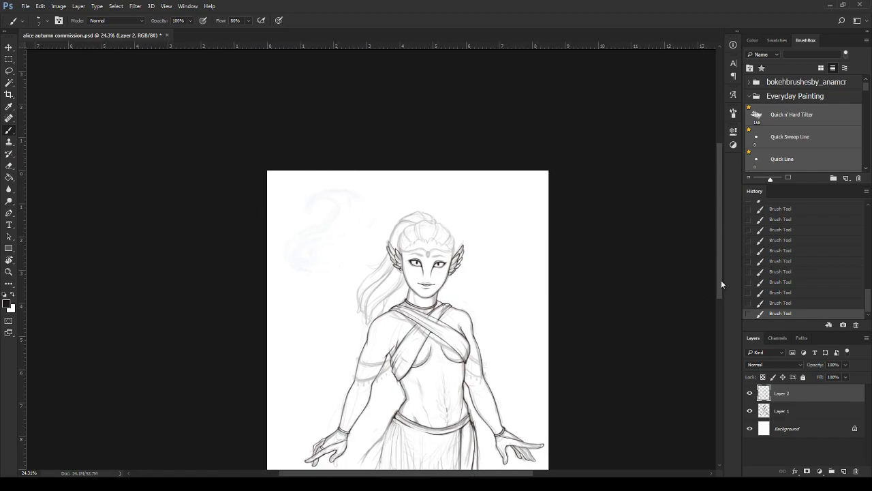
pyautogui.moveTo(721, 279); pyautogui.dragTo(725, 305)
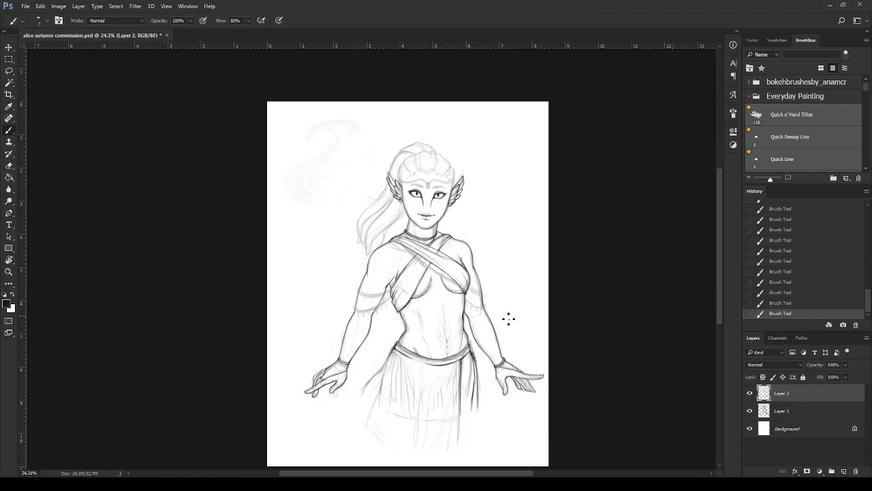
pyautogui.press('h')
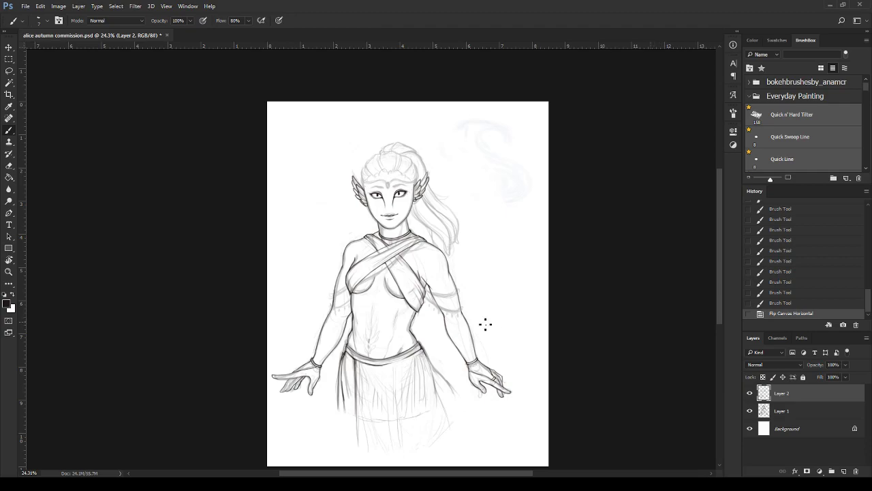
pyautogui.scroll(3, 385, 183)
pyautogui.scroll(2, 384, 195)
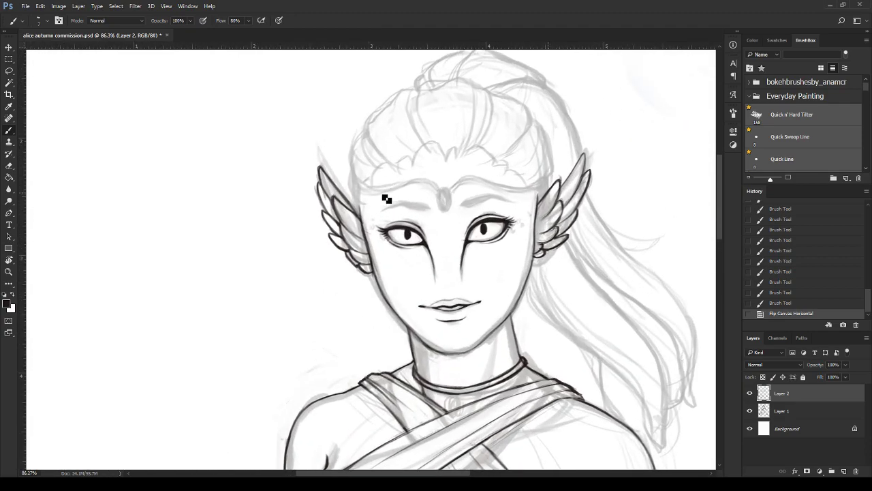
pyautogui.scroll(1, 306, 143)
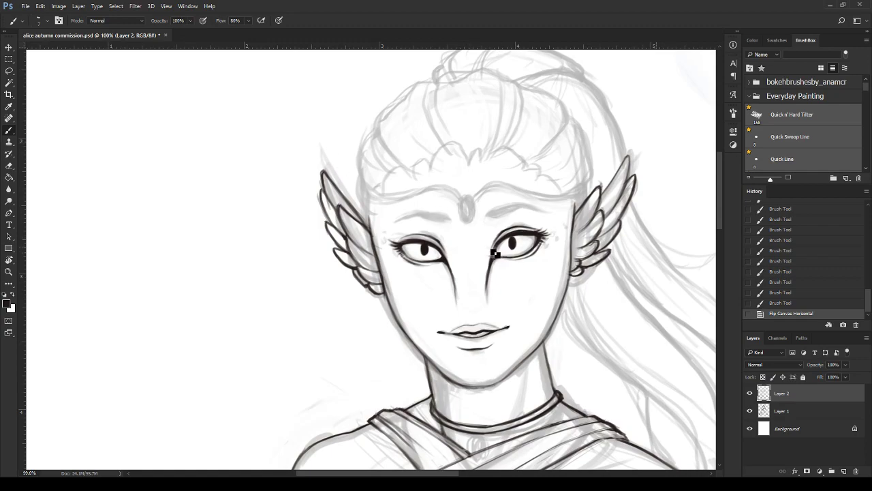
# - Lasso the left eye, nudge it slightly into place, and deselect
pyautogui.click(13, 70)
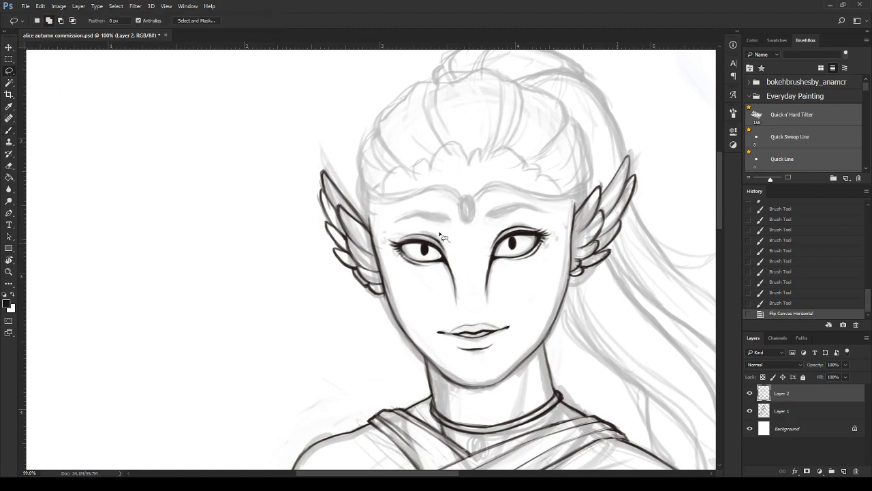
pyautogui.moveTo(436, 294)
pyautogui.mouseDown()
pyautogui.moveTo(449, 235)
pyautogui.moveTo(428, 243)
pyautogui.mouseUp()
pyautogui.press('v')
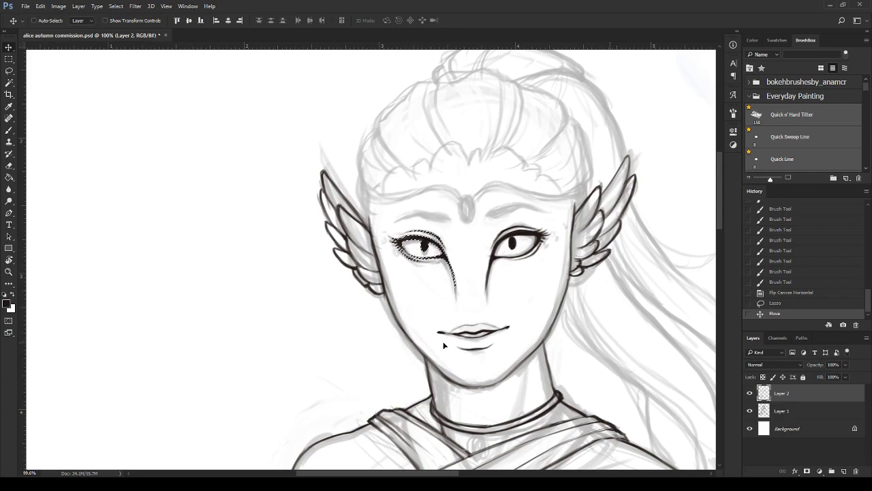
pyautogui.hotkey('ctrl', 'd')
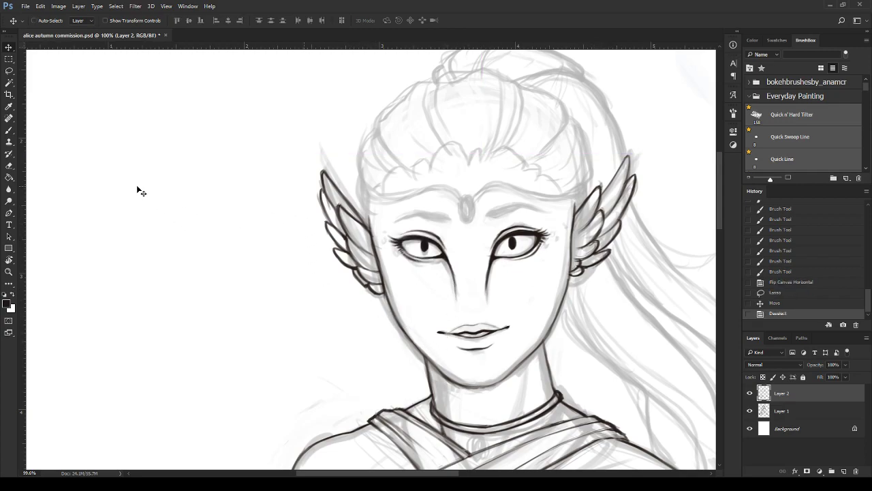
# - Erase the left eye's dark pupil and the small marks beside the right eye
pyautogui.click(9, 167)
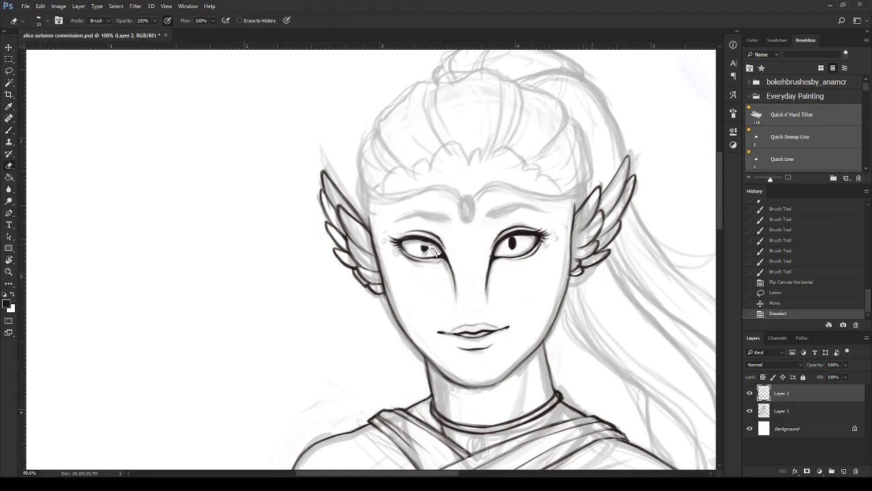
pyautogui.moveTo(434, 252)
pyautogui.mouseDown()
pyautogui.moveTo(409, 251)
pyautogui.moveTo(424, 246)
pyautogui.mouseUp()
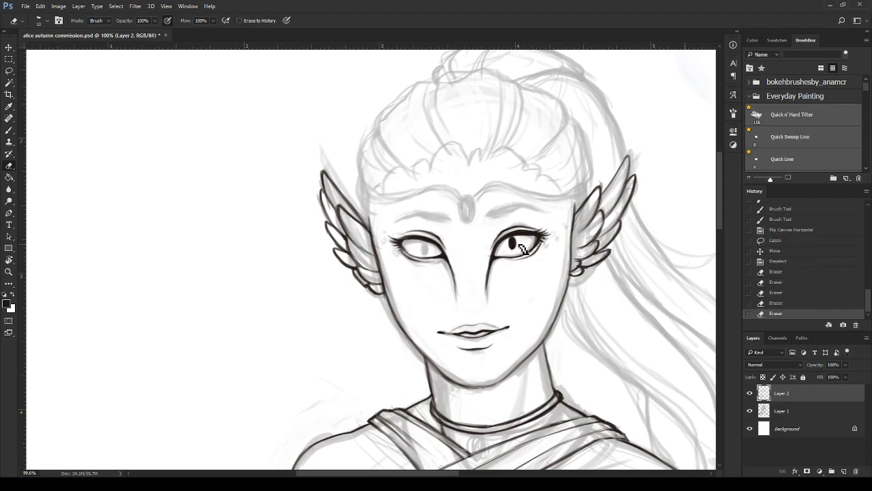
pyautogui.click(492, 262)
pyautogui.click(493, 261)
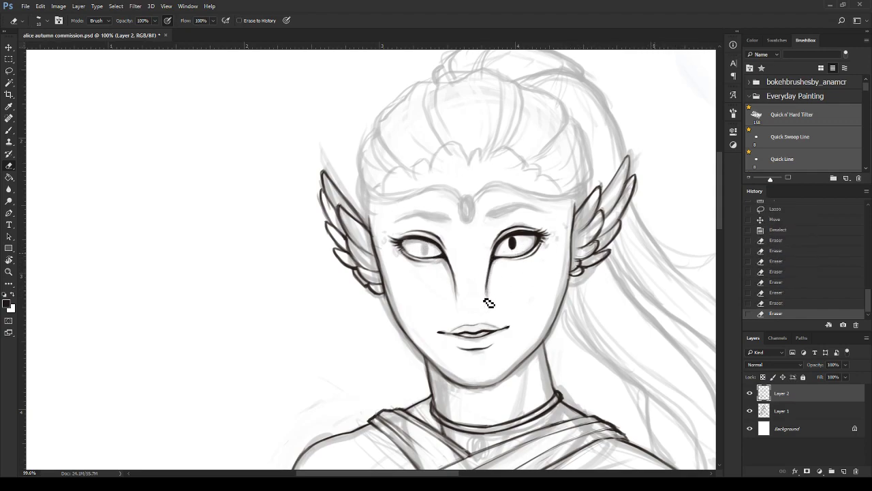
# - Ink and darken the jaw line from below the ear down toward the chin
pyautogui.scroll(-2, 540, 368)
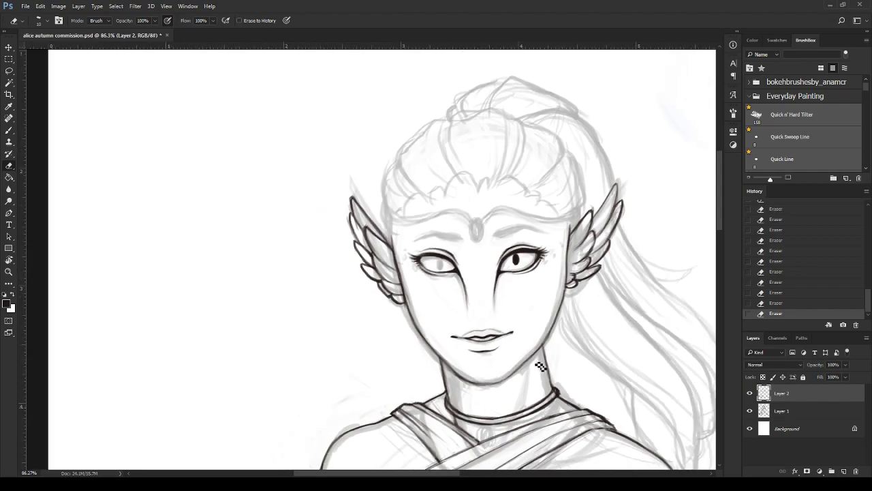
pyautogui.scroll(-3, 541, 368)
pyautogui.scroll(2, 719, 245)
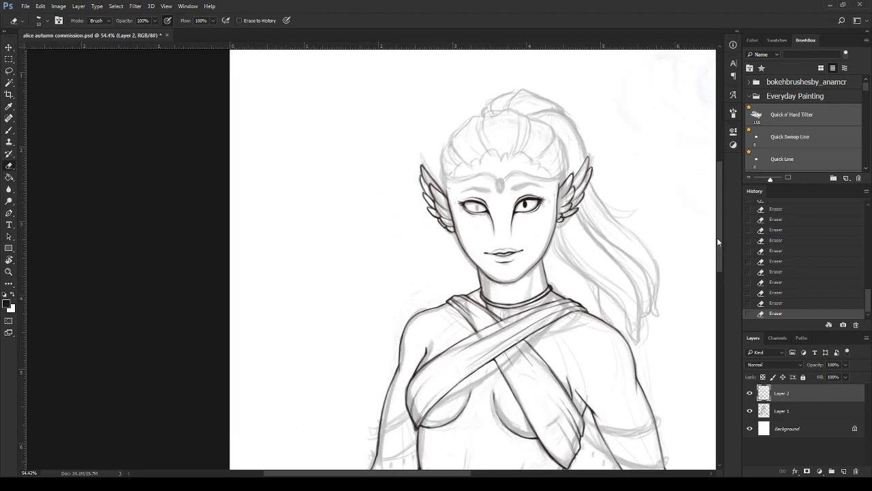
pyautogui.scroll(2, 708, 237)
pyautogui.scroll(1, 375, 294)
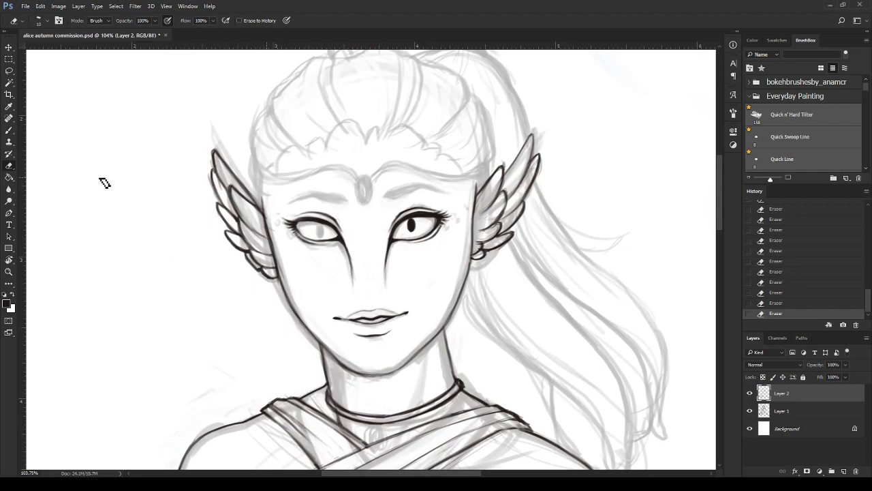
pyautogui.click(9, 129)
pyautogui.scroll(1, 434, 308)
pyautogui.moveTo(477, 270); pyautogui.dragTo(473, 266)
pyautogui.moveTo(484, 221); pyautogui.dragTo(475, 272)
pyautogui.moveTo(481, 238)
pyautogui.mouseDown()
pyautogui.moveTo(476, 286)
pyautogui.moveTo(474, 276)
pyautogui.moveTo(457, 312)
pyautogui.mouseUp()
pyautogui.moveTo(477, 265); pyautogui.dragTo(470, 252)
pyautogui.moveTo(486, 205); pyautogui.dragTo(475, 265)
pyautogui.moveTo(484, 225); pyautogui.dragTo(458, 312)
pyautogui.moveTo(476, 267); pyautogui.dragTo(458, 306)
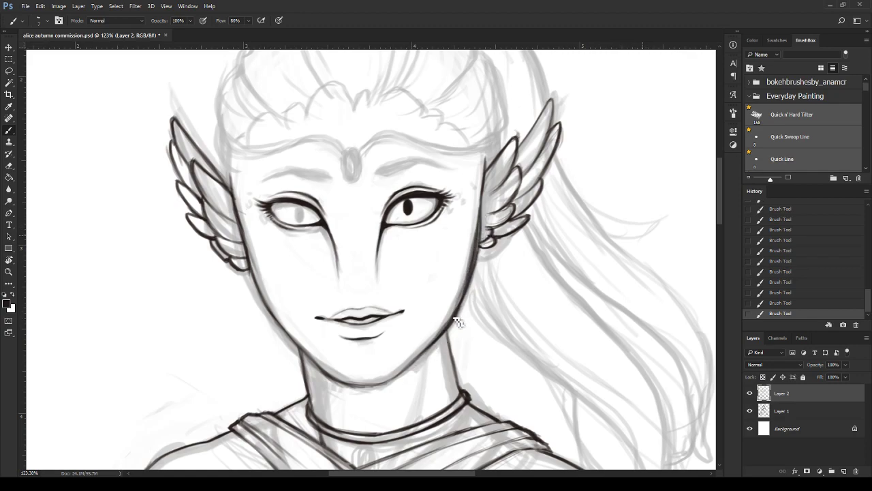
# - Erase the rough jaw strokes, then redraw the jaw, neck line and earlobe outline
pyautogui.click(8, 166)
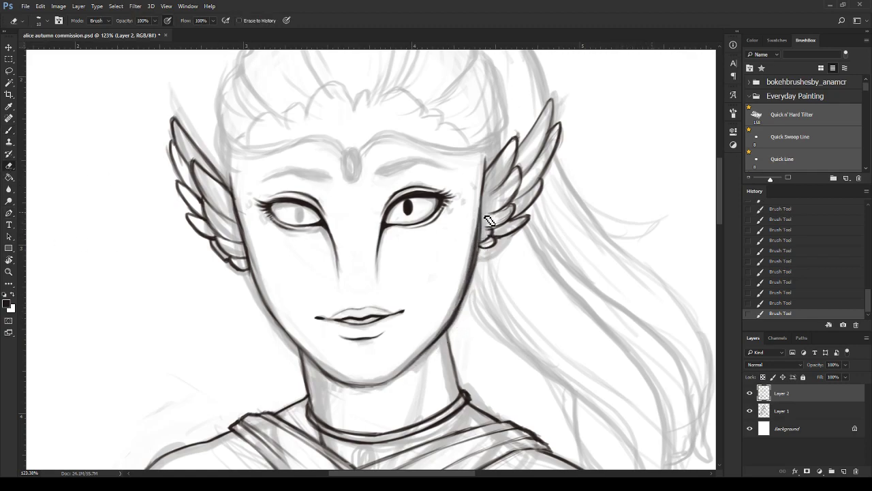
pyautogui.moveTo(487, 221); pyautogui.dragTo(461, 325)
pyautogui.moveTo(481, 263); pyautogui.dragTo(455, 334)
pyautogui.click(9, 130)
pyautogui.moveTo(456, 320); pyautogui.dragTo(450, 349)
pyautogui.moveTo(455, 322)
pyautogui.mouseDown()
pyautogui.moveTo(455, 363)
pyautogui.moveTo(453, 323)
pyautogui.moveTo(434, 353)
pyautogui.mouseUp()
pyautogui.moveTo(474, 281); pyautogui.dragTo(442, 344)
pyautogui.moveTo(486, 244)
pyautogui.mouseDown()
pyautogui.moveTo(481, 253)
pyautogui.moveTo(493, 240)
pyautogui.mouseUp()
# - Erase the stray marks around the left eye
pyautogui.keyDown('alt'); pyautogui.scroll(-5, 384, 332); pyautogui.keyUp('alt')
pyautogui.keyDown('alt'); pyautogui.scroll(-1, 341, 389); pyautogui.keyUp('alt')
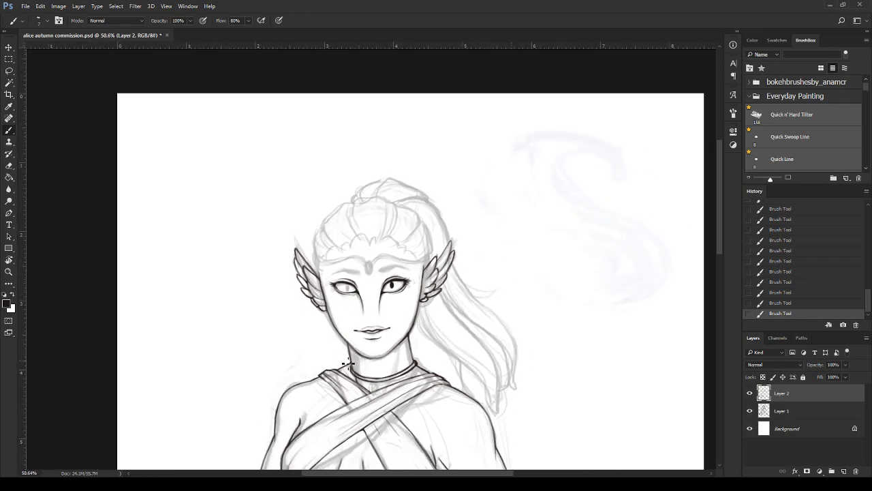
pyautogui.keyDown('alt'); pyautogui.scroll(6, 346, 327); pyautogui.keyUp('alt')
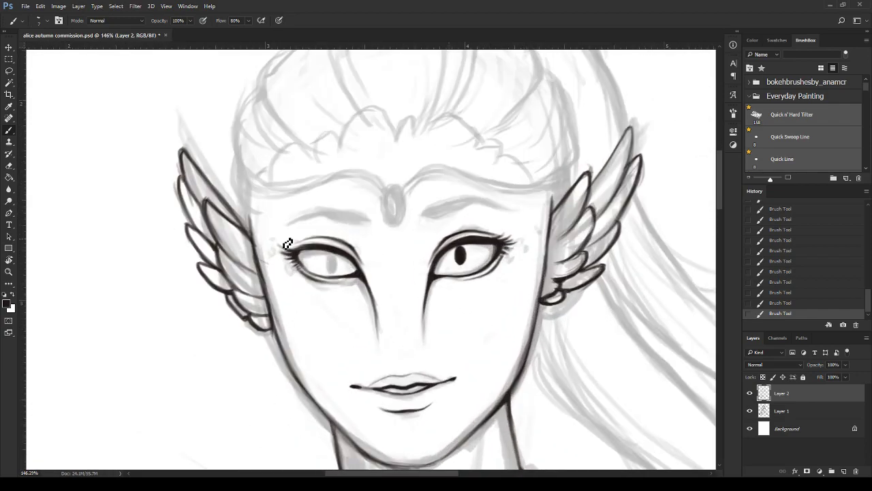
pyautogui.moveTo(291, 254)
pyautogui.mouseDown()
pyautogui.moveTo(344, 255)
pyautogui.moveTo(331, 260)
pyautogui.moveTo(344, 265)
pyautogui.mouseUp()
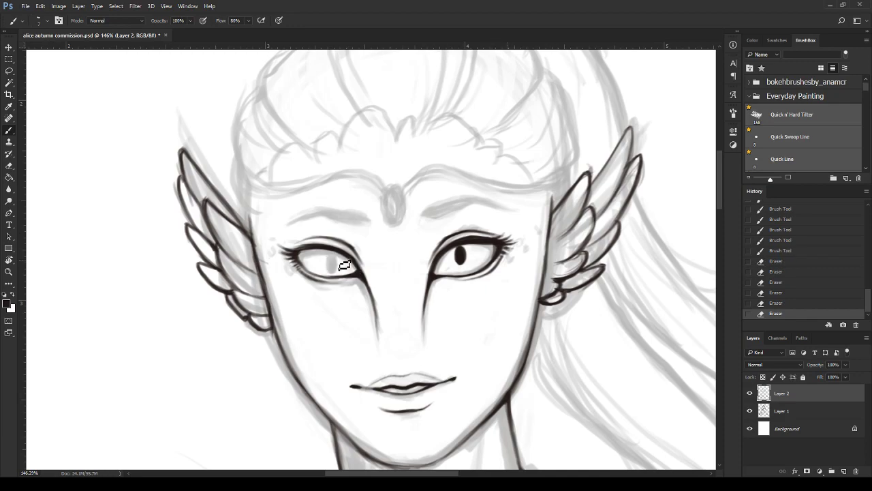
# - Lasso the left eye's lower lid, shift it slightly into place, and deselect
pyautogui.click(11, 72)
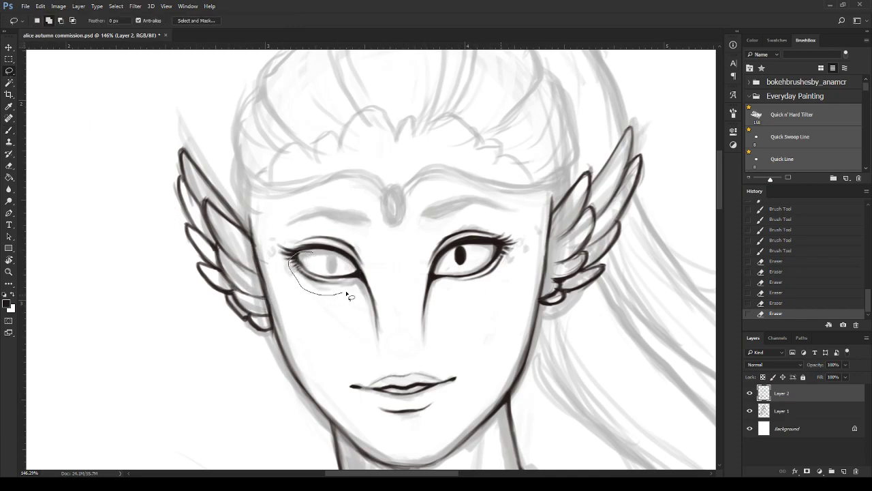
pyautogui.moveTo(325, 257)
pyautogui.mouseDown()
pyautogui.moveTo(314, 252)
pyautogui.moveTo(328, 280)
pyautogui.mouseUp()
pyautogui.click(9, 47)
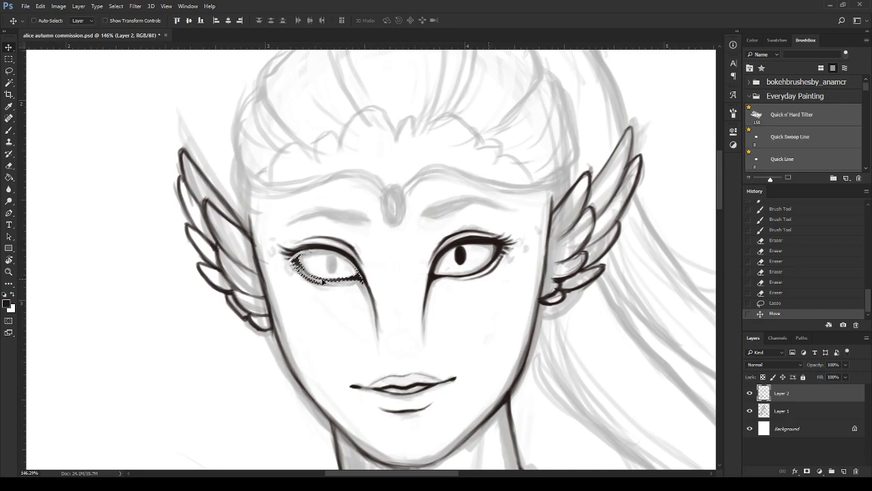
pyautogui.hotkey('ctrl', 'd')
# - Add lashes at the left eye's outer corner and thicken its upper lid line
pyautogui.click(9, 129)
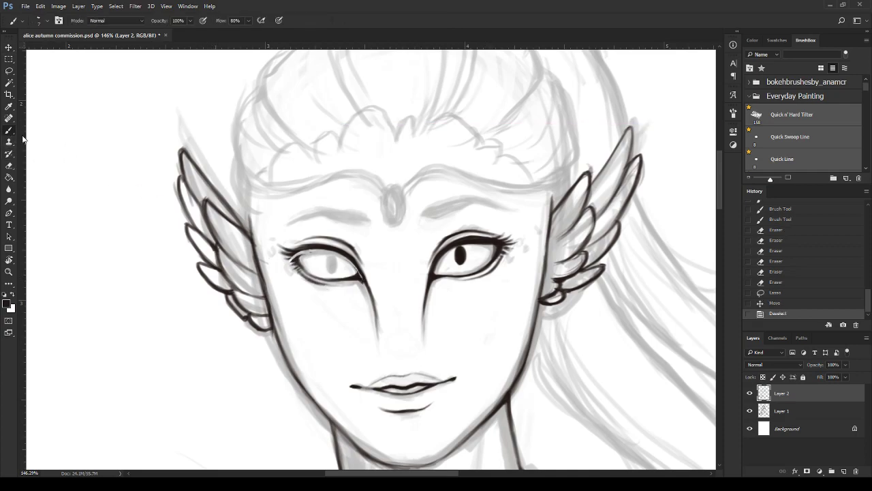
pyautogui.moveTo(301, 254); pyautogui.dragTo(289, 254)
pyautogui.moveTo(297, 261); pyautogui.dragTo(286, 264)
pyautogui.moveTo(295, 267)
pyautogui.mouseDown()
pyautogui.moveTo(282, 252)
pyautogui.moveTo(286, 269)
pyautogui.mouseUp()
pyautogui.moveTo(356, 275); pyautogui.dragTo(368, 288)
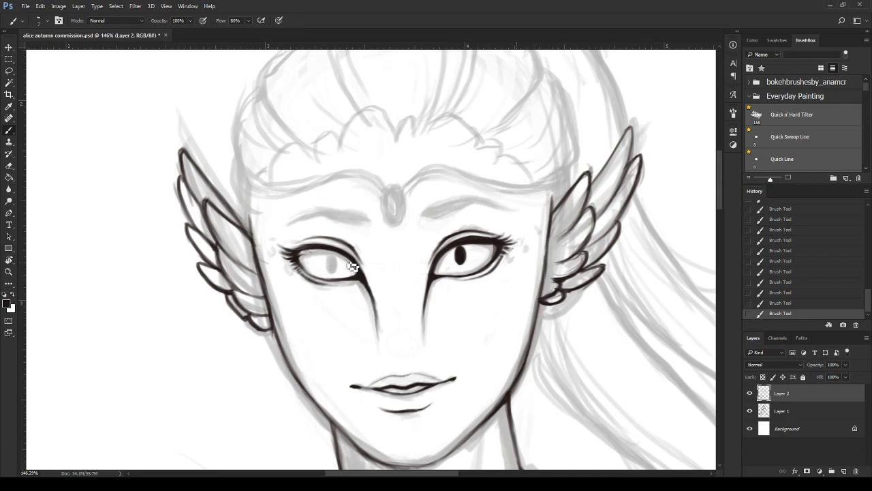
pyautogui.moveTo(312, 251)
pyautogui.mouseDown()
pyautogui.moveTo(356, 256)
pyautogui.moveTo(308, 267)
pyautogui.moveTo(365, 280)
pyautogui.mouseUp()
# - Clean up and re-ink the left eye's inner corner, then paint a solid dark pupil
pyautogui.moveTo(345, 259)
pyautogui.mouseDown()
pyautogui.moveTo(361, 270)
pyautogui.moveTo(323, 269)
pyautogui.moveTo(368, 275)
pyautogui.moveTo(374, 288)
pyautogui.mouseUp()
pyautogui.moveTo(347, 256); pyautogui.dragTo(376, 293)
pyautogui.moveTo(344, 255)
pyautogui.mouseDown()
pyautogui.moveTo(370, 292)
pyautogui.moveTo(360, 249)
pyautogui.moveTo(334, 259)
pyautogui.mouseUp()
pyautogui.moveTo(462, 256); pyautogui.dragTo(463, 259)
pyautogui.scroll(-5, 495, 287)
# - Flip the canvas horizontally back to its original orientation
pyautogui.moveTo(560, 280); pyautogui.dragTo(632, 346)
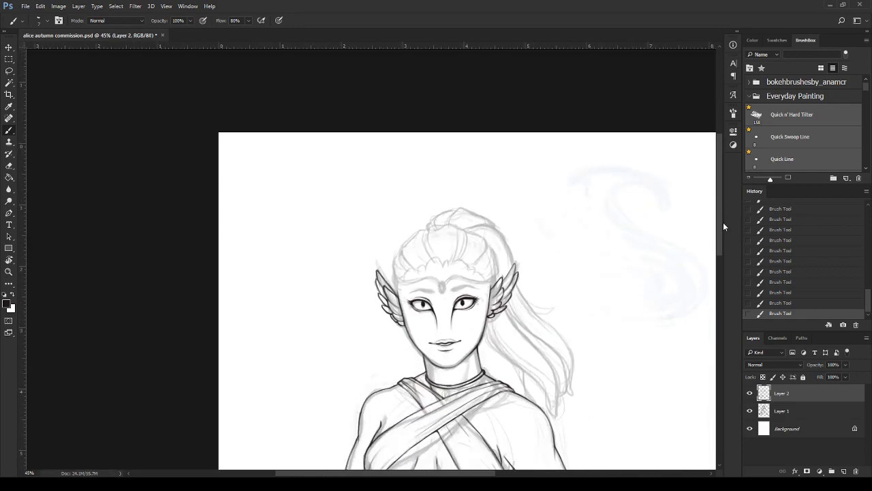
pyautogui.moveTo(722, 204); pyautogui.dragTo(726, 255)
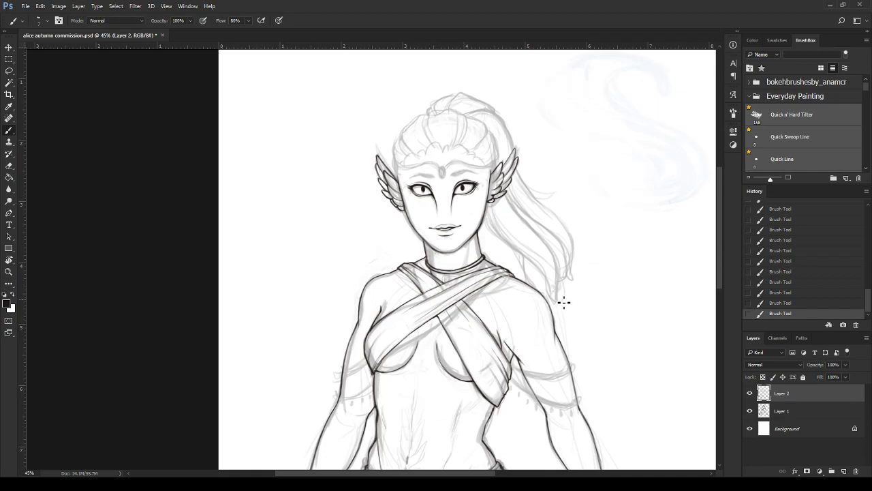
pyautogui.hotkey('ctrl', 'shift', 'h')
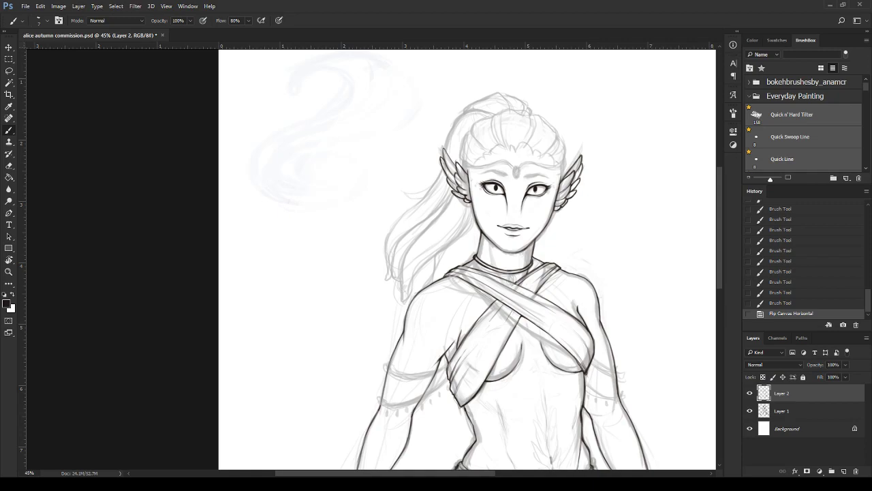
pyautogui.moveTo(408, 472); pyautogui.dragTo(445, 473)
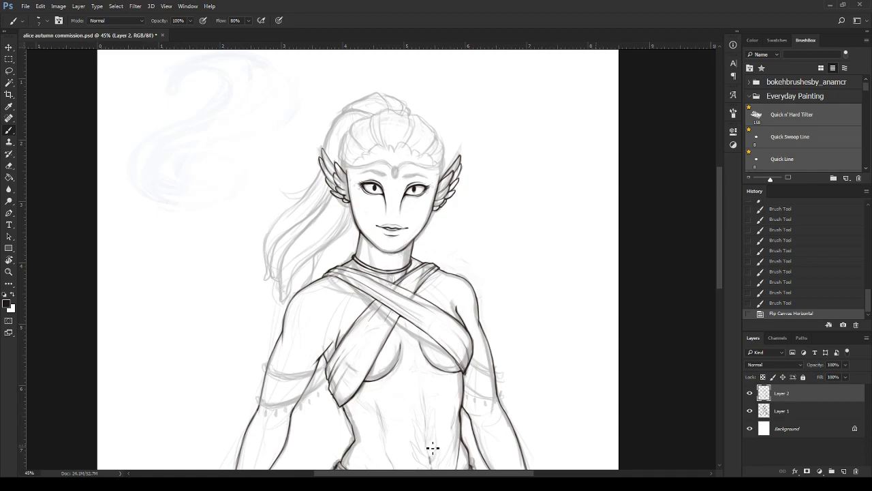
# - Lasso both eyes together, rotate them slightly with Free Transform, and deselect
pyautogui.moveTo(354, 187); pyautogui.dragTo(428, 213)
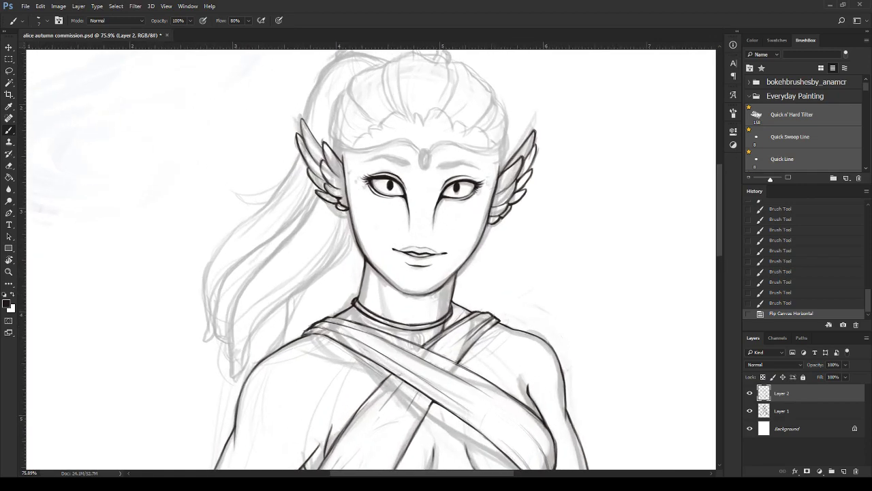
pyautogui.click(9, 70)
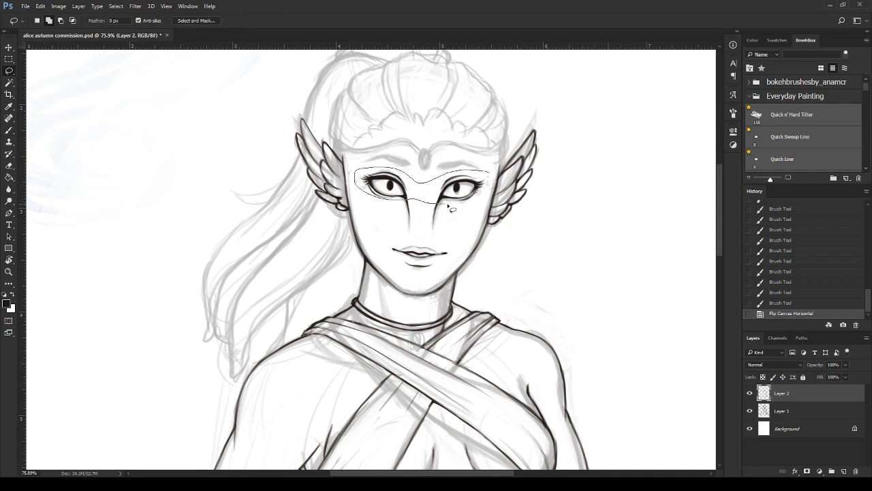
pyautogui.moveTo(497, 177); pyautogui.dragTo(467, 199)
pyautogui.hotkey('ctrl', 't')
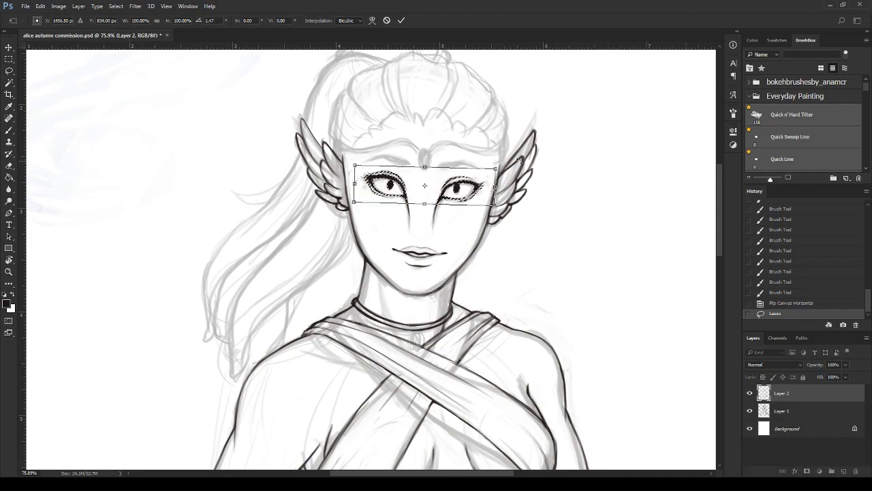
pyautogui.press('Return')
pyautogui.hotkey('ctrl', 'd')
pyautogui.scroll(-1, 437, 343)
pyautogui.scroll(-2, 437, 342)
pyautogui.scroll(-1, 438, 341)
pyautogui.scroll(-1, 439, 341)
pyautogui.scroll(8, 439, 338)
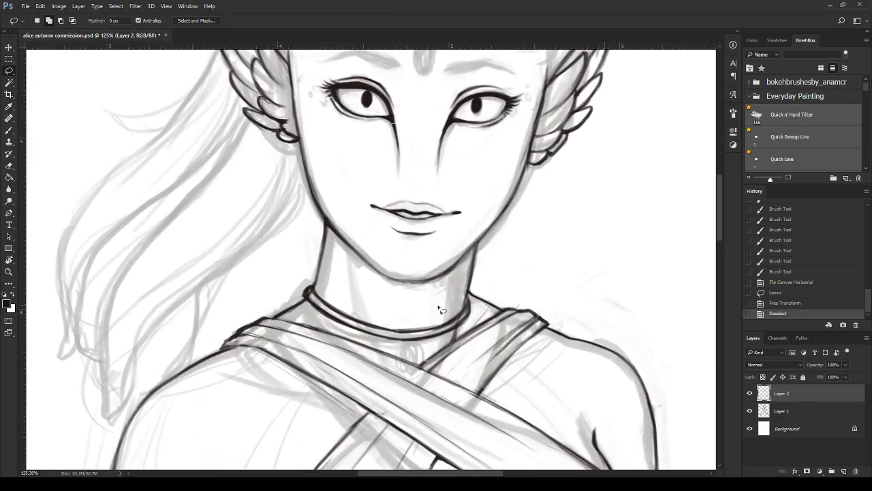
# - Redraw and lengthen the darker nose lines under the left and right eyes
pyautogui.click(13, 130)
pyautogui.moveTo(395, 124); pyautogui.dragTo(401, 144)
pyautogui.moveTo(392, 118)
pyautogui.mouseDown()
pyautogui.moveTo(403, 154)
pyautogui.moveTo(402, 145)
pyautogui.mouseUp()
pyautogui.moveTo(392, 122); pyautogui.dragTo(402, 148)
pyautogui.moveTo(447, 123); pyautogui.dragTo(438, 167)
pyautogui.moveTo(455, 111); pyautogui.dragTo(442, 147)
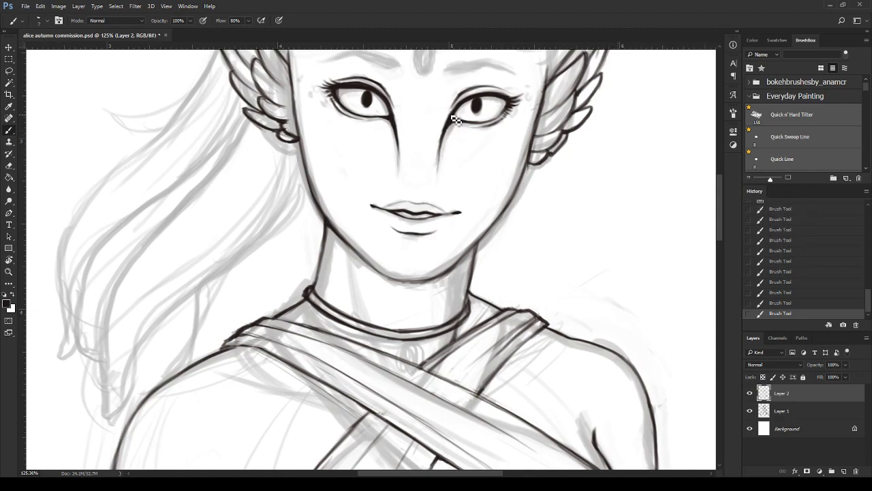
pyautogui.moveTo(457, 116); pyautogui.dragTo(440, 169)
# - Paint bold dark eyebrow strokes over both eyes
pyautogui.moveTo(719, 232); pyautogui.dragTo(724, 208)
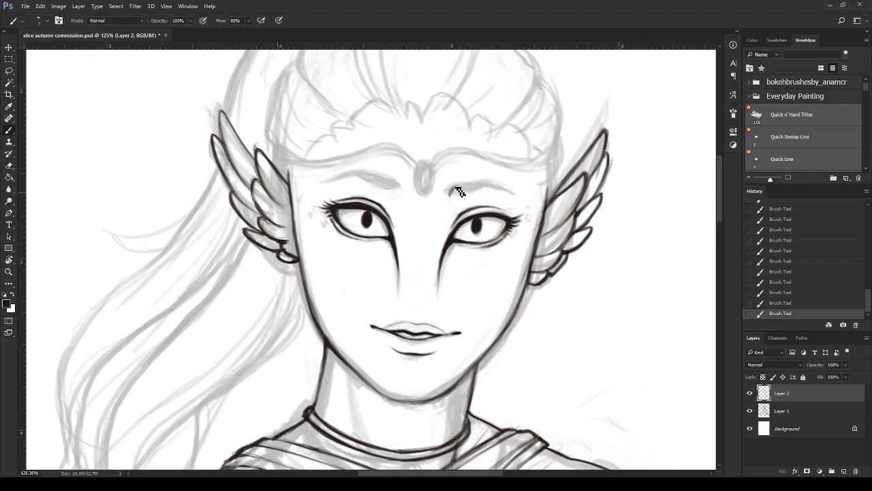
pyautogui.moveTo(452, 195); pyautogui.dragTo(502, 187)
pyautogui.moveTo(459, 195)
pyautogui.mouseDown()
pyautogui.moveTo(447, 189)
pyautogui.moveTo(517, 192)
pyautogui.mouseUp()
pyautogui.moveTo(362, 176)
pyautogui.mouseDown()
pyautogui.moveTo(402, 187)
pyautogui.moveTo(394, 188)
pyautogui.mouseUp()
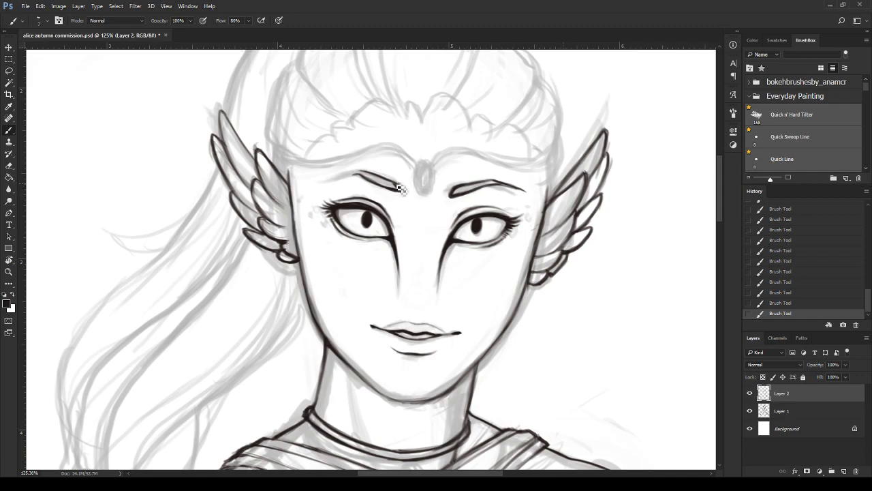
pyautogui.moveTo(400, 191); pyautogui.dragTo(355, 172)
pyautogui.scroll(-2, 408, 287)
pyautogui.scroll(-2, 408, 327)
pyautogui.scroll(3, 451, 292)
pyautogui.scroll(3, 416, 208)
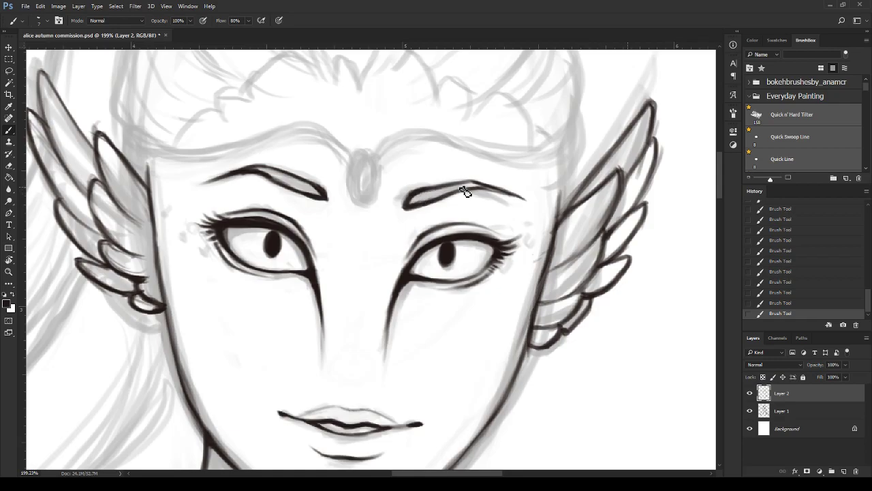
# - Thin the right eyebrow, thicken its inner end, and add hair-like strokes
pyautogui.moveTo(430, 205)
pyautogui.mouseDown()
pyautogui.moveTo(425, 195)
pyautogui.moveTo(521, 198)
pyautogui.mouseUp()
pyautogui.moveTo(477, 191)
pyautogui.mouseDown()
pyautogui.moveTo(468, 191)
pyautogui.moveTo(481, 193)
pyautogui.mouseUp()
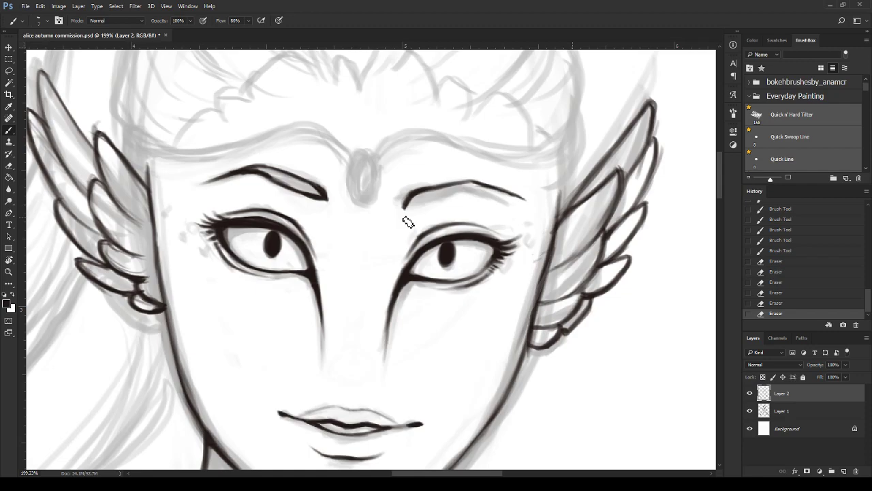
pyautogui.moveTo(414, 201); pyautogui.dragTo(439, 188)
pyautogui.moveTo(415, 199); pyautogui.dragTo(442, 188)
pyautogui.moveTo(413, 201); pyautogui.dragTo(472, 182)
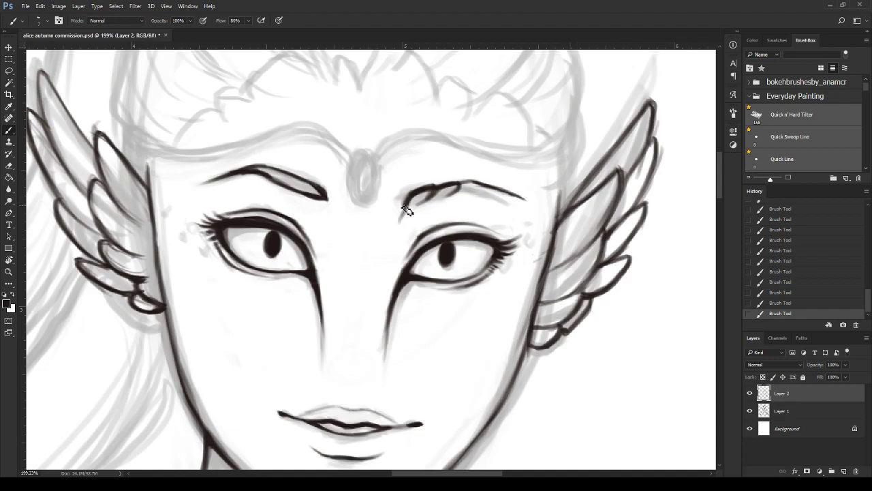
pyautogui.moveTo(404, 203); pyautogui.dragTo(399, 221)
pyautogui.moveTo(490, 194)
pyautogui.mouseDown()
pyautogui.moveTo(463, 186)
pyautogui.moveTo(479, 189)
pyautogui.mouseUp()
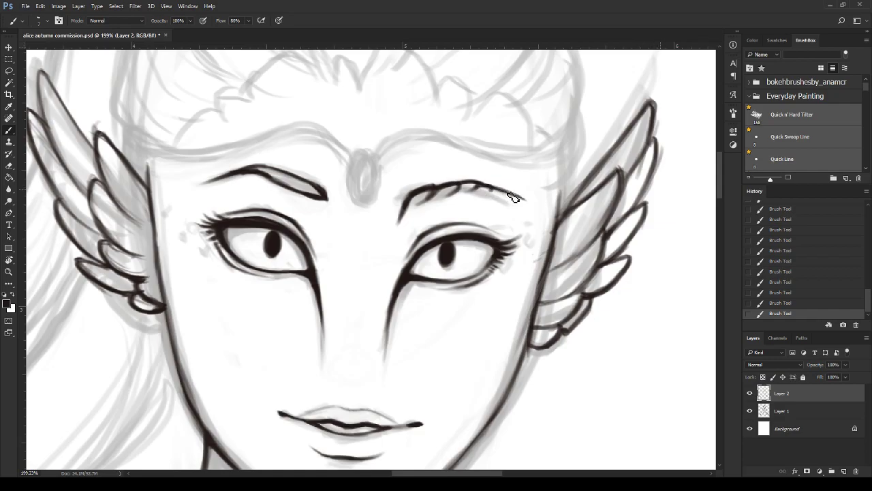
# - Trim the left eyebrow's solid stroke and re-ink it as short feathery hatch strokes
pyautogui.scroll(-4, 515, 198)
pyautogui.scroll(3, 374, 307)
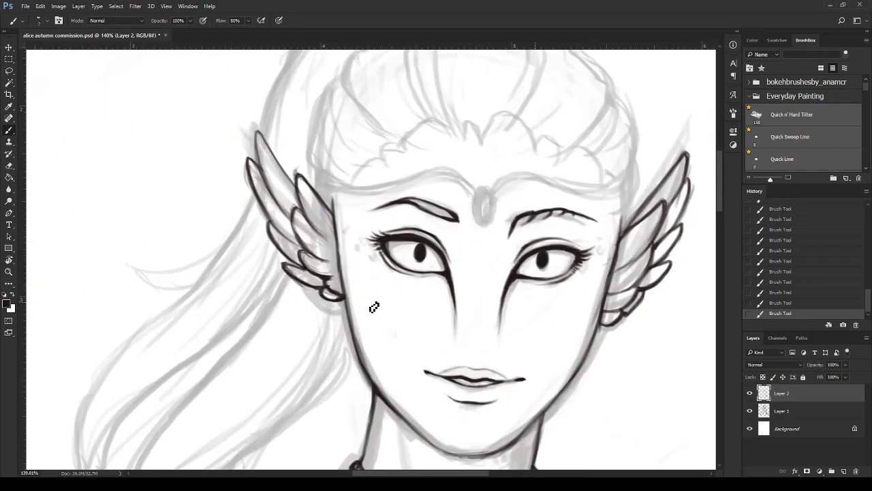
pyautogui.scroll(1, 374, 307)
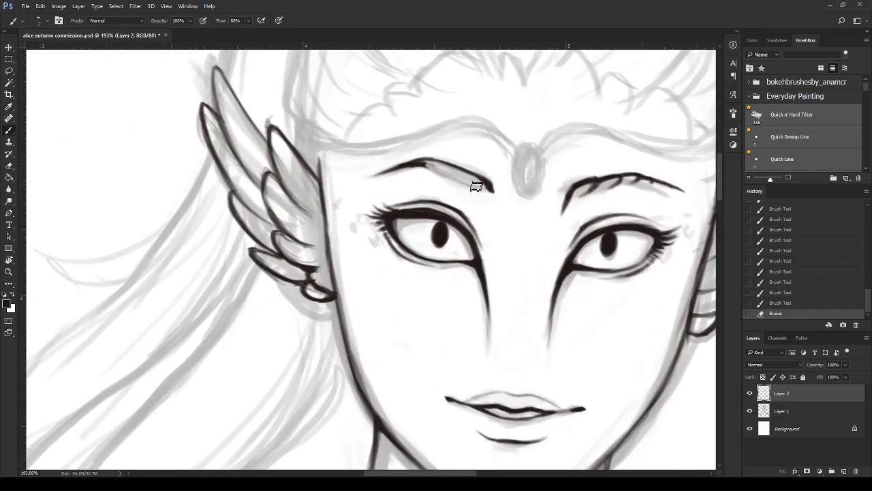
pyautogui.moveTo(475, 186); pyautogui.dragTo(490, 187)
pyautogui.moveTo(425, 169); pyautogui.dragTo(378, 172)
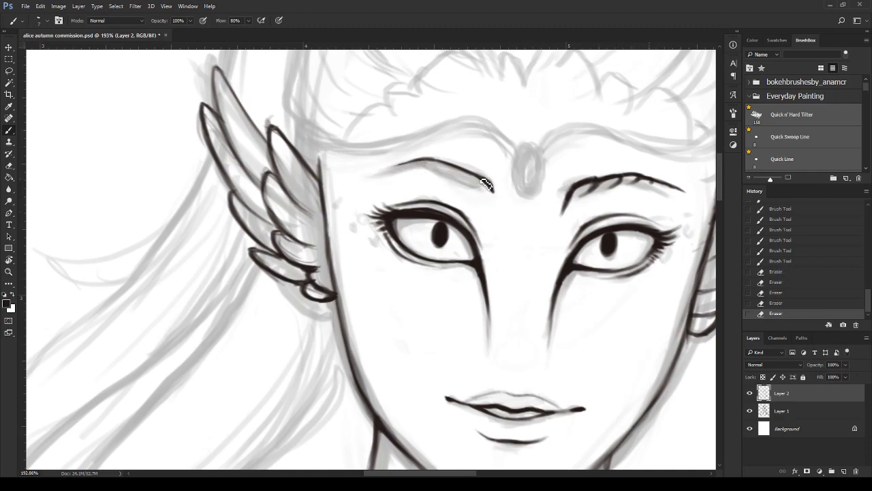
pyautogui.moveTo(469, 171); pyautogui.dragTo(478, 174)
pyautogui.moveTo(468, 170); pyautogui.dragTo(494, 201)
pyautogui.moveTo(491, 193); pyautogui.dragTo(495, 203)
pyautogui.moveTo(492, 194); pyautogui.dragTo(496, 203)
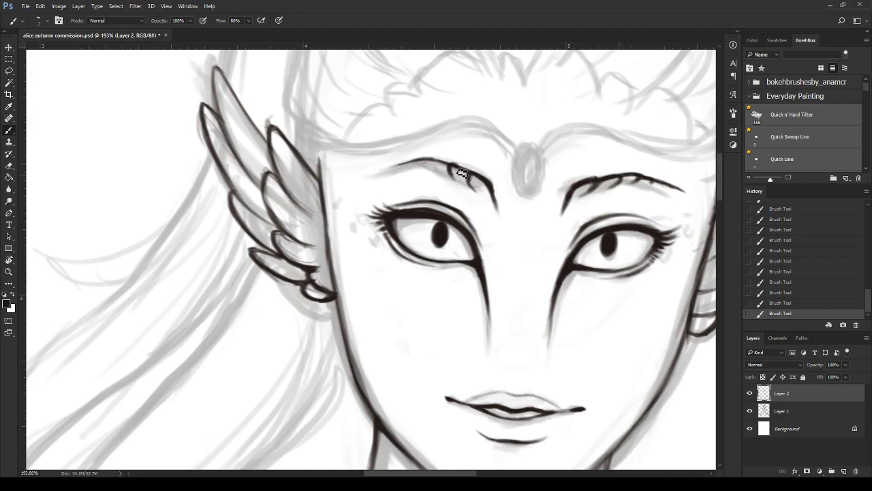
pyautogui.moveTo(467, 173); pyautogui.dragTo(473, 186)
pyautogui.moveTo(442, 163)
pyautogui.mouseDown()
pyautogui.moveTo(447, 175)
pyautogui.moveTo(377, 168)
pyautogui.mouseUp()
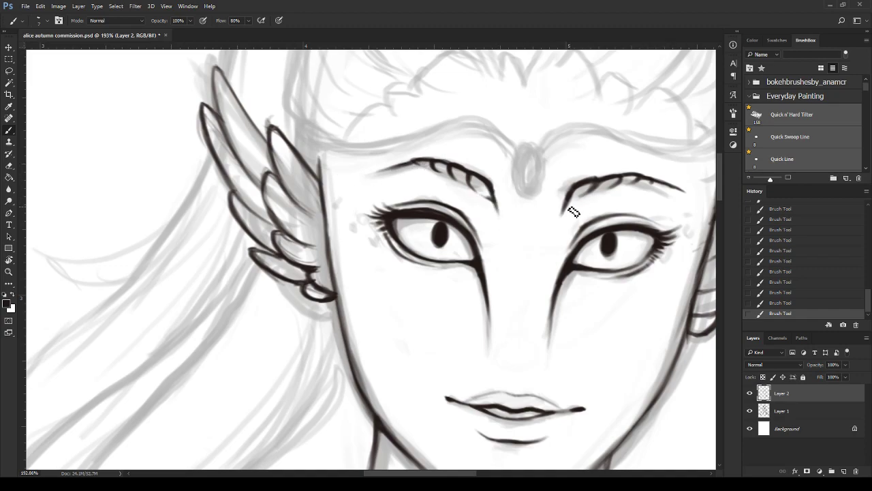
# - Ink the forehead teardrop jewel with a small loop on top, then view the choker
pyautogui.scroll(-5, 552, 416)
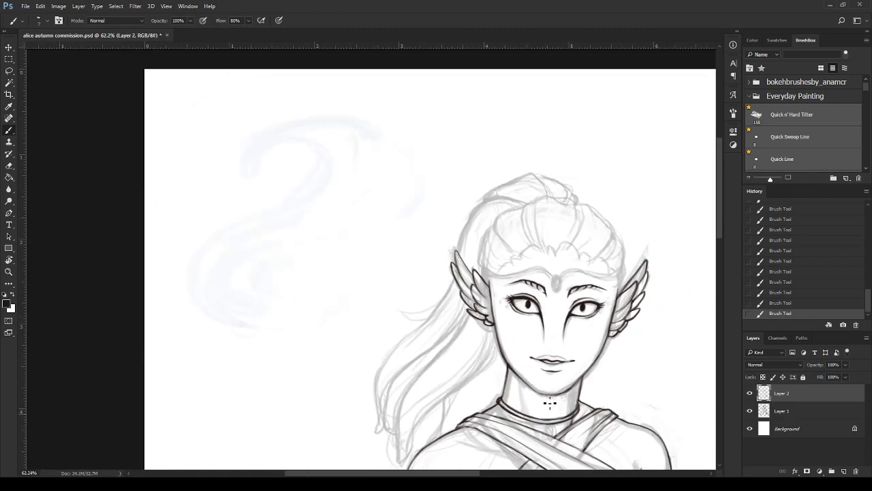
pyautogui.moveTo(462, 475); pyautogui.dragTo(499, 472)
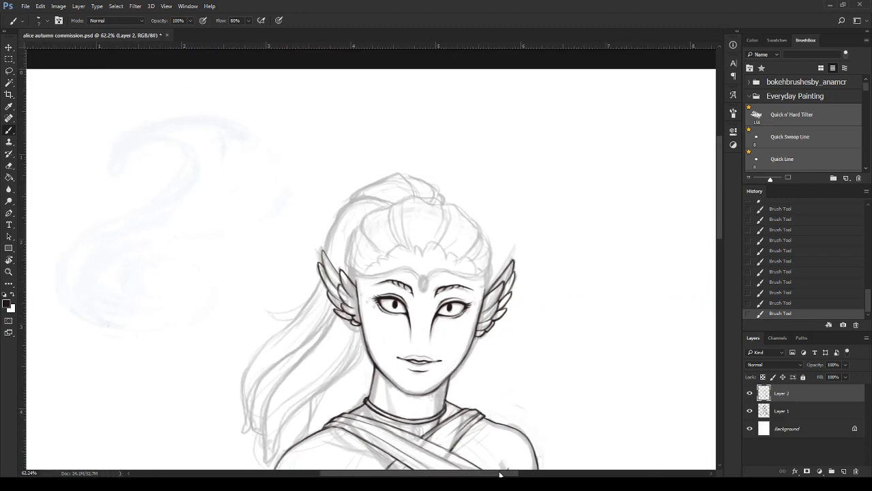
pyautogui.scroll(4, 448, 264)
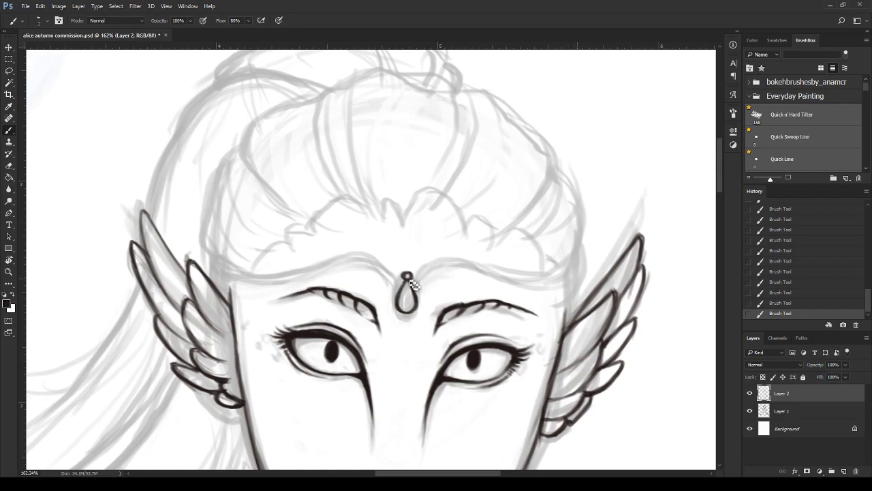
pyautogui.scroll(-1, 477, 368)
pyautogui.scroll(-3, 545, 368)
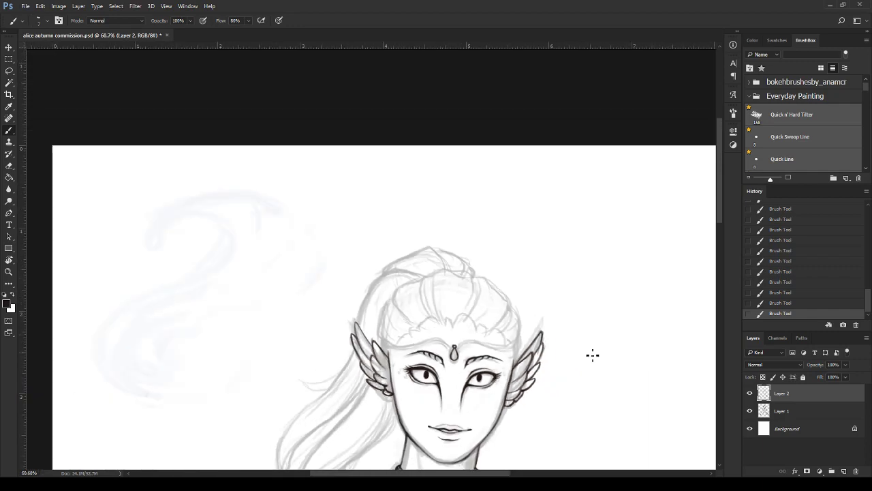
pyautogui.moveTo(716, 216)
pyautogui.mouseDown()
pyautogui.moveTo(717, 255)
pyautogui.moveTo(706, 277)
pyautogui.mouseUp()
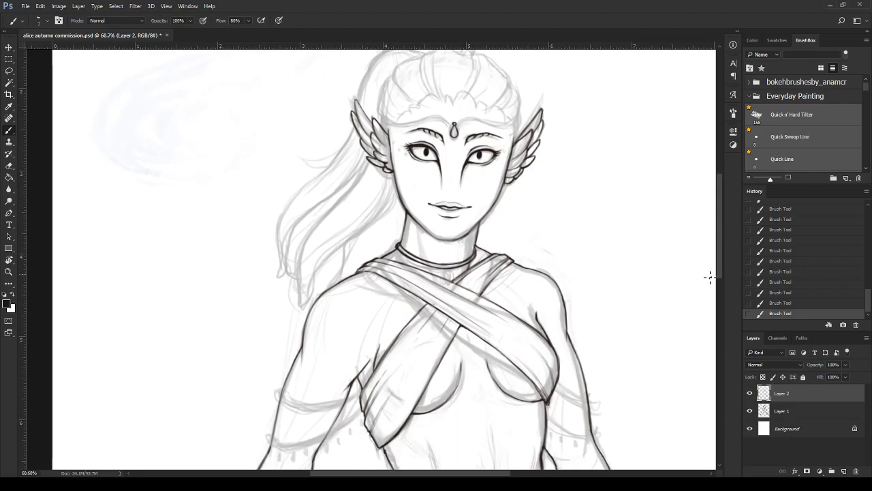
pyautogui.scroll(2, 516, 324)
pyautogui.scroll(2, 451, 321)
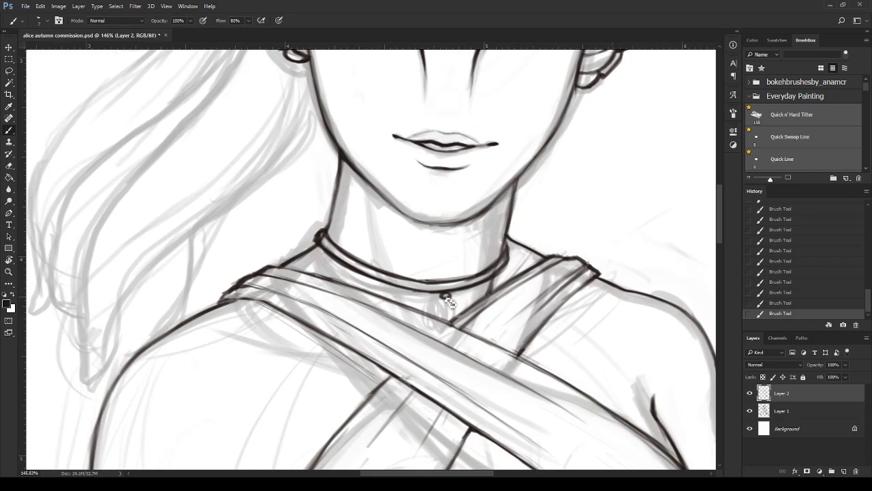
# - Redraw the choker's pendant as a teardrop with a small loop at its top
pyautogui.moveTo(463, 328)
pyautogui.mouseDown()
pyautogui.moveTo(452, 308)
pyautogui.moveTo(455, 330)
pyautogui.mouseUp()
pyautogui.moveTo(455, 333)
pyautogui.mouseDown()
pyautogui.moveTo(448, 306)
pyautogui.moveTo(448, 332)
pyautogui.mouseUp()
pyautogui.moveTo(447, 299); pyautogui.dragTo(460, 325)
pyautogui.moveTo(451, 332)
pyautogui.mouseDown()
pyautogui.moveTo(465, 320)
pyautogui.moveTo(456, 336)
pyautogui.mouseUp()
pyautogui.moveTo(471, 326)
pyautogui.mouseDown()
pyautogui.moveTo(443, 333)
pyautogui.moveTo(454, 300)
pyautogui.mouseUp()
pyautogui.moveTo(440, 302)
pyautogui.mouseDown()
pyautogui.moveTo(457, 296)
pyautogui.moveTo(447, 289)
pyautogui.mouseUp()
# - Erase stray marks around the necklace, especially near its left end
pyautogui.scroll(-2, 507, 245)
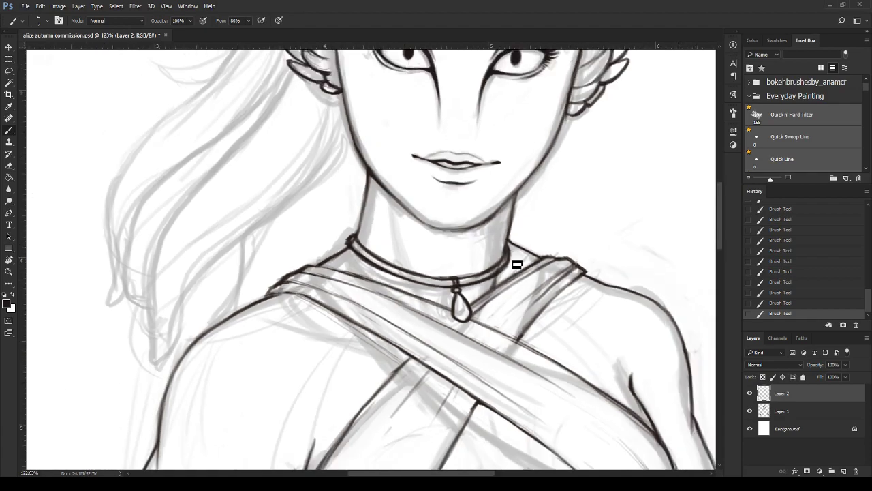
pyautogui.scroll(-3, 545, 252)
pyautogui.scroll(3, 592, 257)
pyautogui.scroll(1, 595, 261)
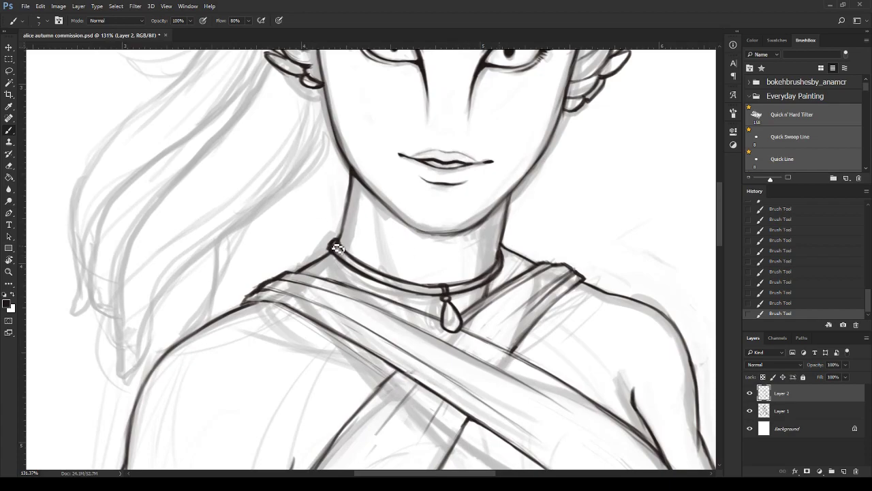
pyautogui.moveTo(333, 247); pyautogui.dragTo(338, 252)
pyautogui.moveTo(333, 246)
pyautogui.mouseDown()
pyautogui.moveTo(360, 271)
pyautogui.moveTo(346, 260)
pyautogui.mouseUp()
pyautogui.moveTo(494, 262); pyautogui.dragTo(488, 244)
pyautogui.scroll(-5, 487, 243)
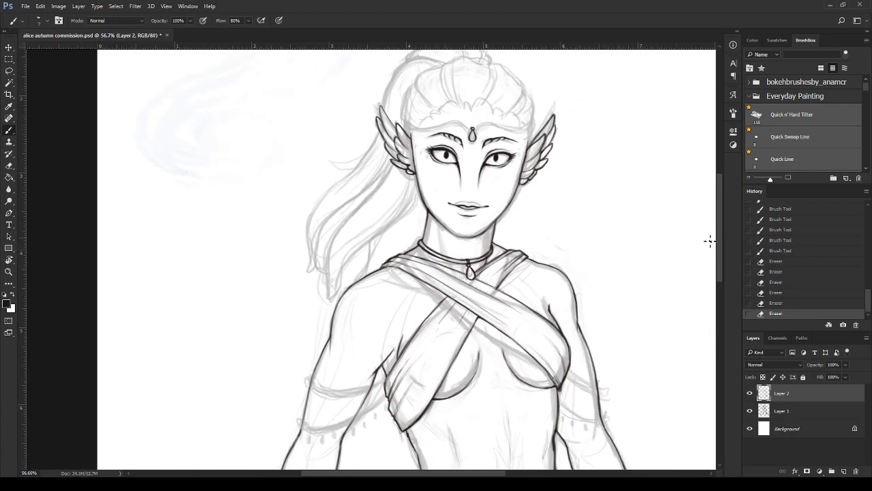
# - Touch up the forehead jewel's drop and draw small petals above it
pyautogui.scroll(3, 461, 171)
pyautogui.scroll(2, 513, 216)
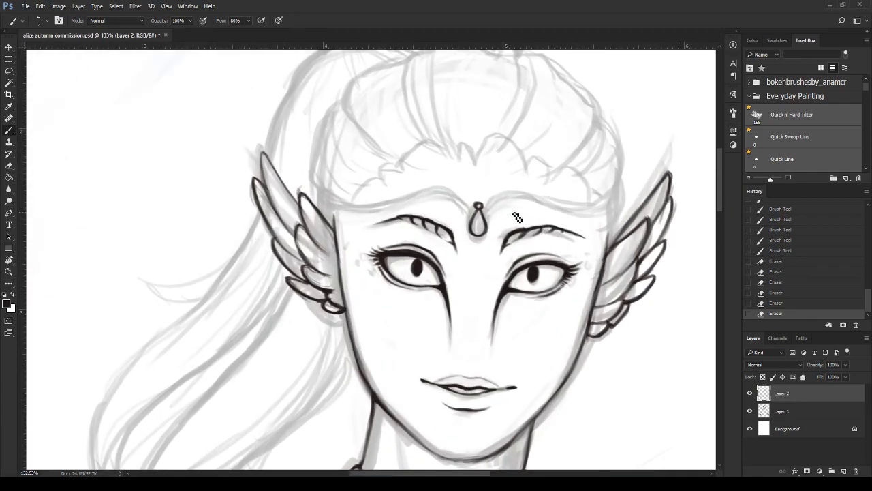
pyautogui.moveTo(481, 217); pyautogui.dragTo(481, 223)
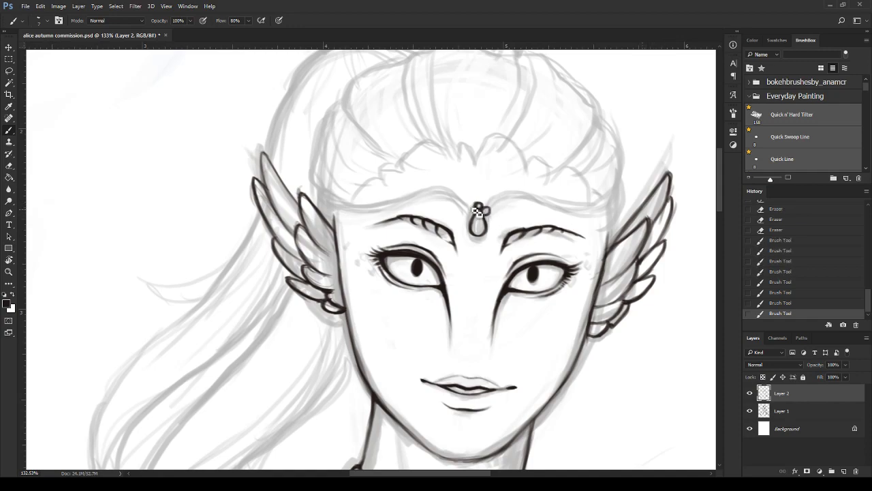
pyautogui.moveTo(477, 211); pyautogui.dragTo(483, 207)
pyautogui.moveTo(474, 207); pyautogui.dragTo(470, 216)
# - Ink the double-lined circlet on both sides of the jewel, with a curled right end
pyautogui.moveTo(523, 200); pyautogui.dragTo(618, 213)
pyautogui.moveTo(535, 199); pyautogui.dragTo(611, 216)
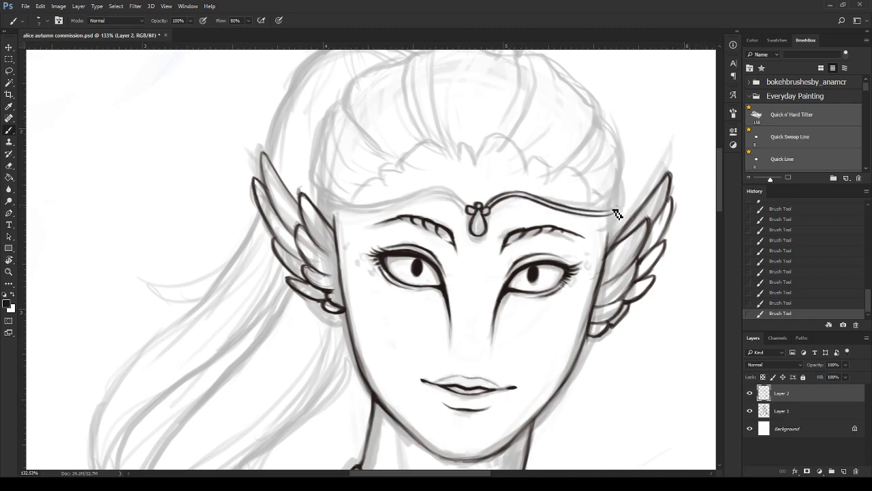
pyautogui.moveTo(612, 214); pyautogui.dragTo(615, 213)
pyautogui.moveTo(328, 196); pyautogui.dragTo(431, 196)
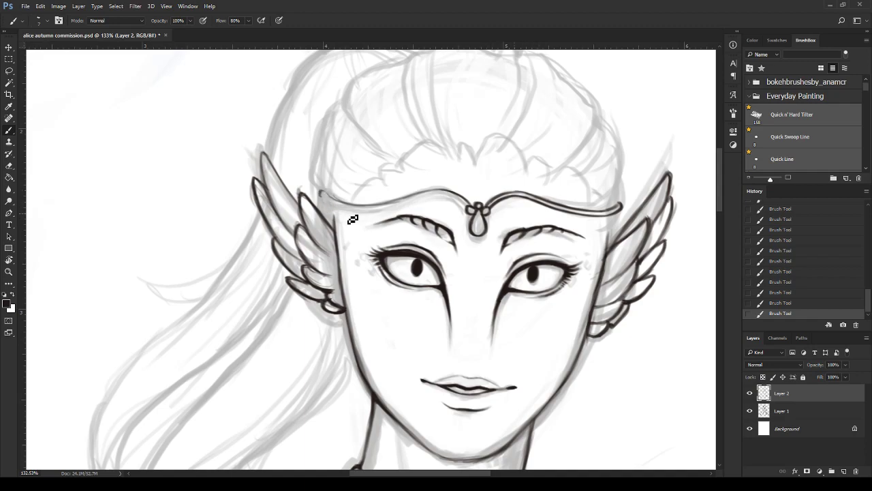
pyautogui.moveTo(319, 194); pyautogui.dragTo(367, 211)
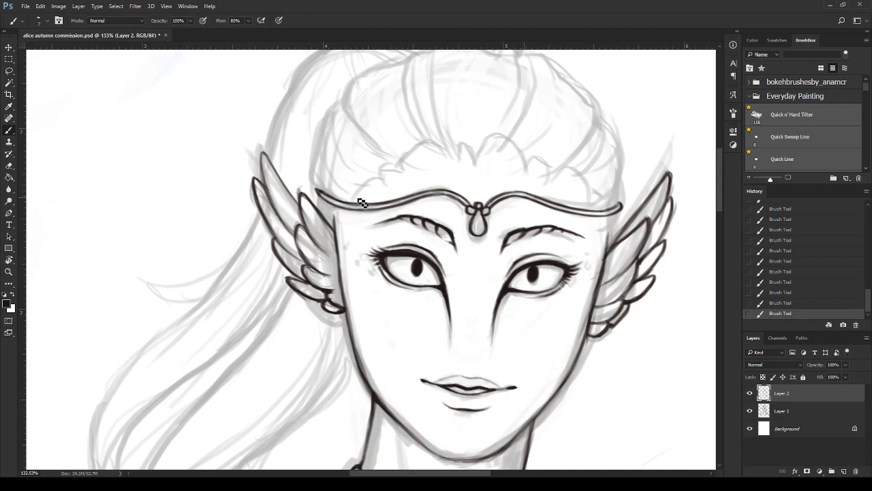
pyautogui.scroll(-2, 552, 259)
pyautogui.scroll(-2, 552, 259)
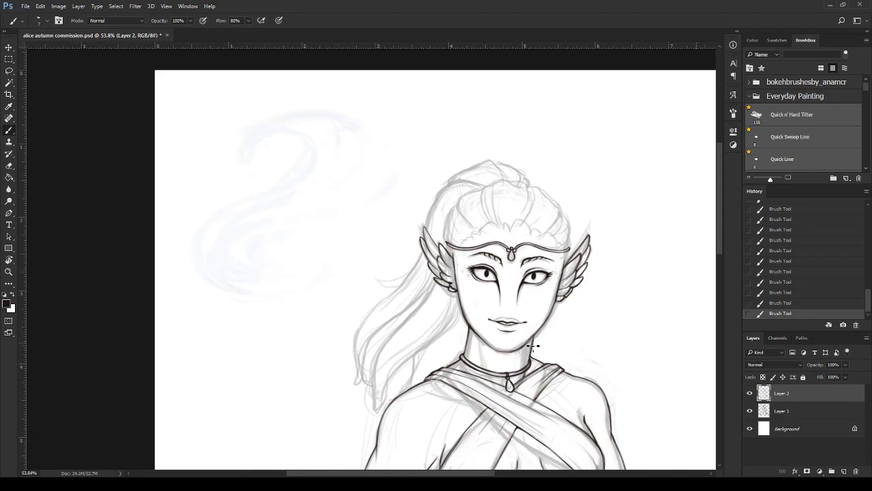
# - Ink hair lines beside the circlet's left end
pyautogui.scroll(2, 382, 232)
pyautogui.scroll(3, 368, 224)
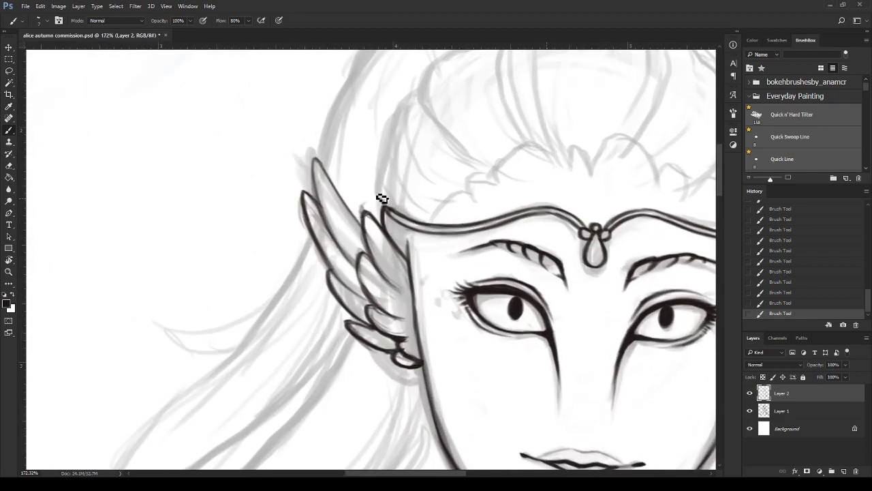
pyautogui.moveTo(383, 204); pyautogui.dragTo(379, 162)
pyautogui.moveTo(409, 96)
pyautogui.mouseDown()
pyautogui.moveTo(420, 90)
pyautogui.moveTo(396, 125)
pyautogui.moveTo(380, 196)
pyautogui.mouseUp()
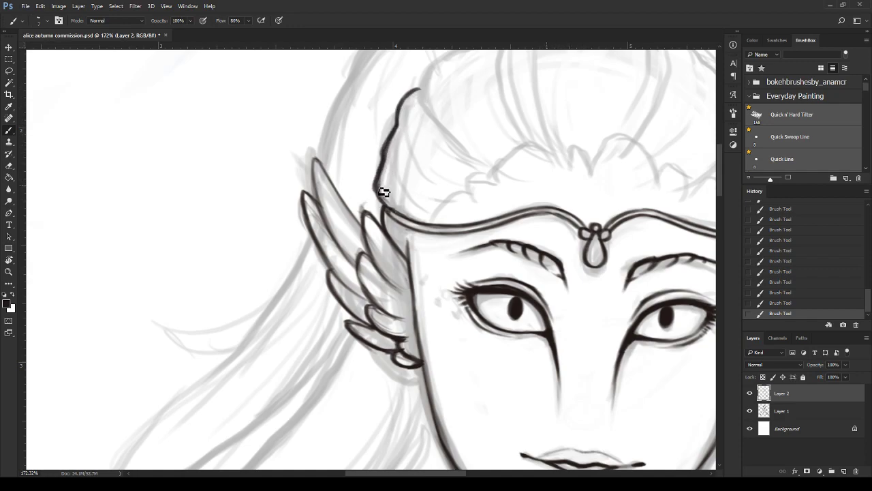
pyautogui.scroll(-3, 432, 278)
pyautogui.scroll(-3, 460, 458)
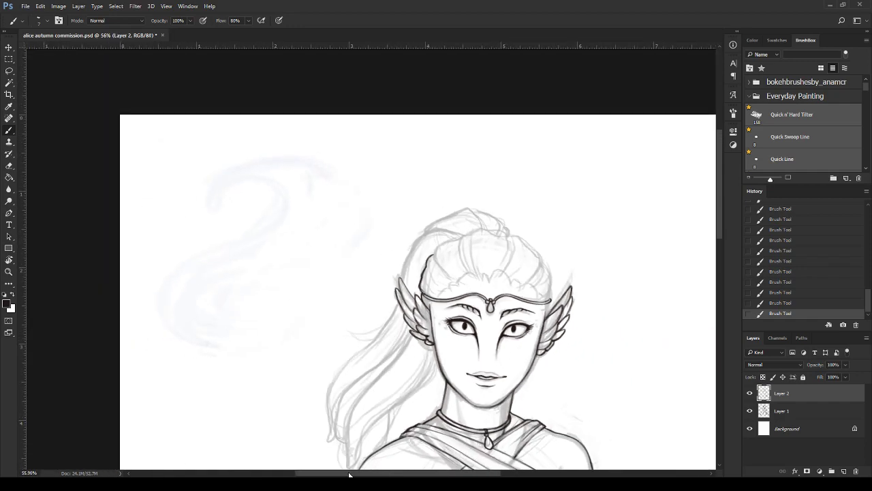
pyautogui.scroll(5, 331, 247)
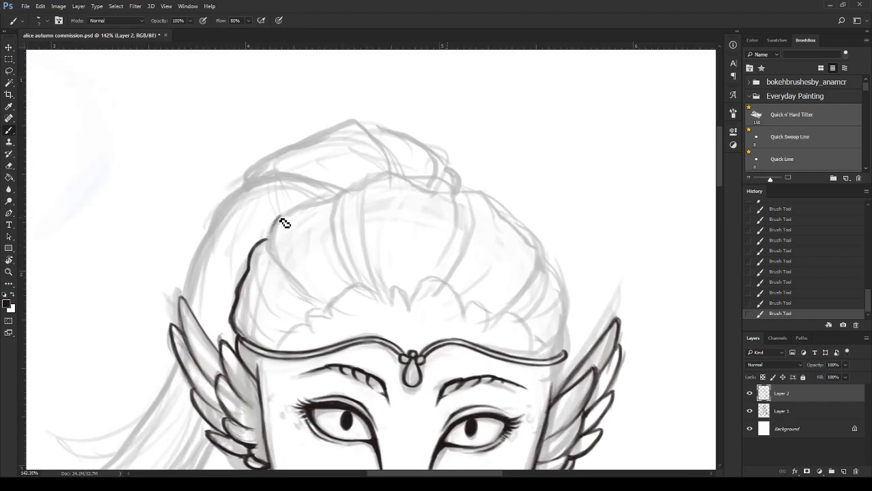
# - Ink hair strands curving up to the crown and a smooth top hair line
pyautogui.moveTo(279, 217)
pyautogui.mouseDown()
pyautogui.moveTo(267, 241)
pyautogui.moveTo(317, 305)
pyautogui.mouseUp()
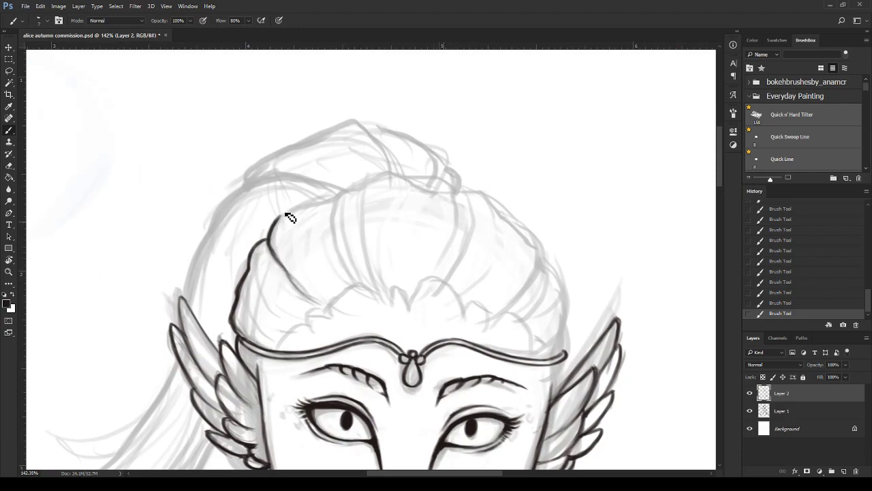
pyautogui.moveTo(273, 216); pyautogui.dragTo(336, 193)
pyautogui.moveTo(346, 193); pyautogui.dragTo(335, 254)
pyautogui.moveTo(382, 181)
pyautogui.mouseDown()
pyautogui.moveTo(356, 191)
pyautogui.moveTo(401, 173)
pyautogui.moveTo(451, 184)
pyautogui.moveTo(470, 198)
pyautogui.moveTo(472, 227)
pyautogui.mouseUp()
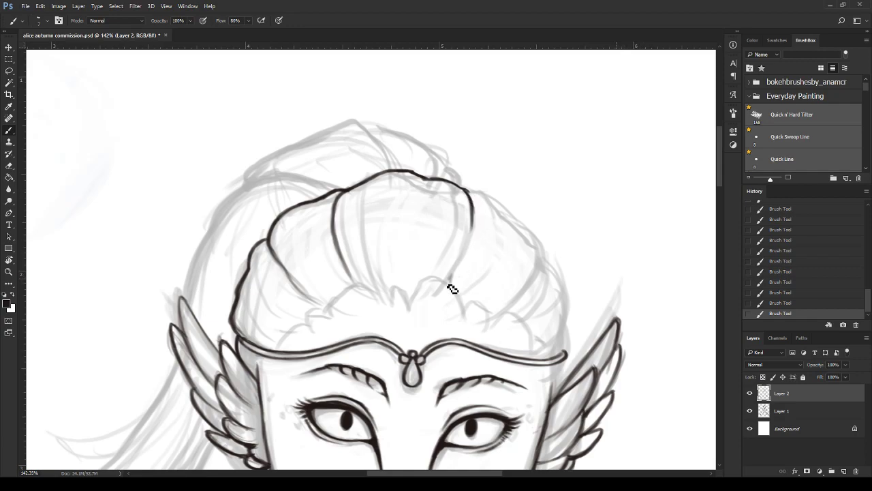
pyautogui.moveTo(473, 217); pyautogui.dragTo(451, 279)
pyautogui.moveTo(370, 185); pyautogui.dragTo(459, 187)
# - Join the top hair line to the right strand, extend it down, and ink the face contour
pyautogui.scroll(-3, 497, 253)
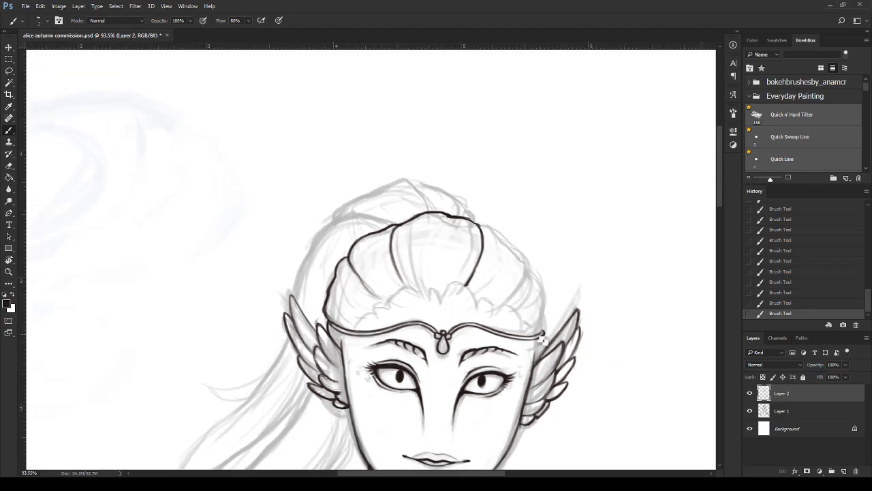
pyautogui.scroll(-2, 497, 253)
pyautogui.scroll(5, 505, 258)
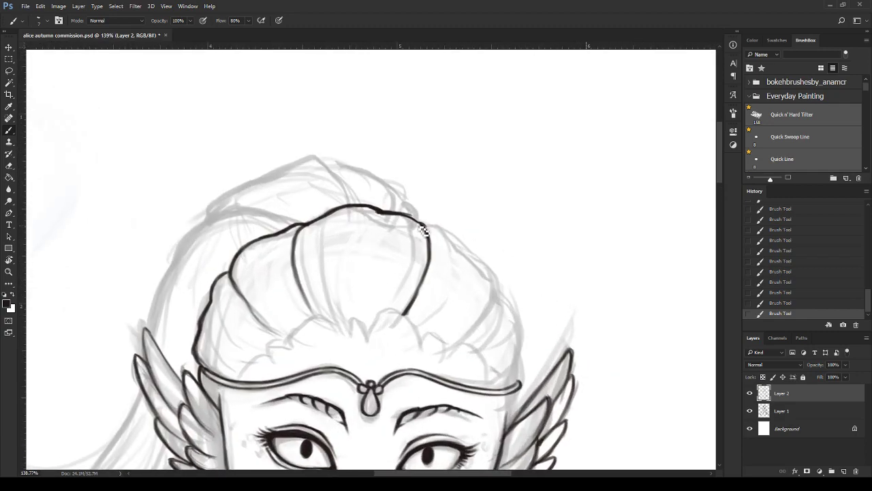
pyautogui.moveTo(410, 218); pyautogui.dragTo(498, 281)
pyautogui.moveTo(496, 292)
pyautogui.mouseDown()
pyautogui.moveTo(506, 316)
pyautogui.moveTo(476, 350)
pyautogui.mouseUp()
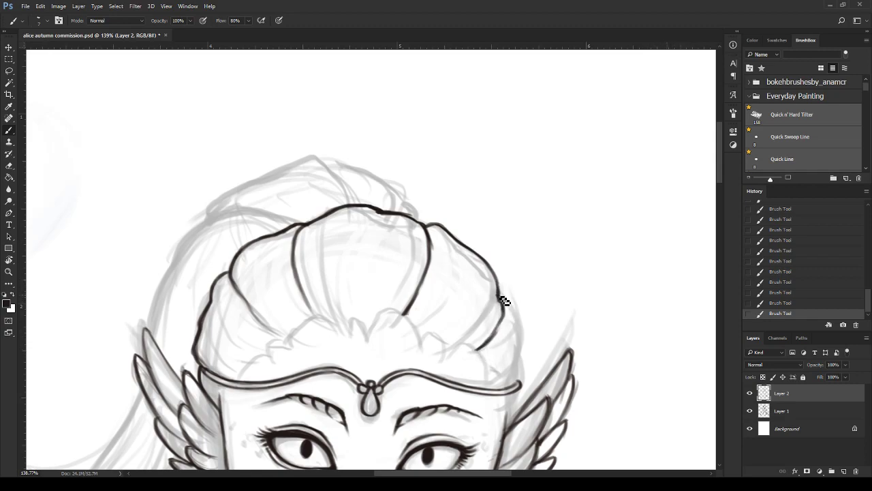
pyautogui.moveTo(502, 301)
pyautogui.mouseDown()
pyautogui.moveTo(521, 344)
pyautogui.moveTo(520, 384)
pyautogui.mouseUp()
pyautogui.scroll(-1, 716, 194)
pyautogui.scroll(-4, 721, 181)
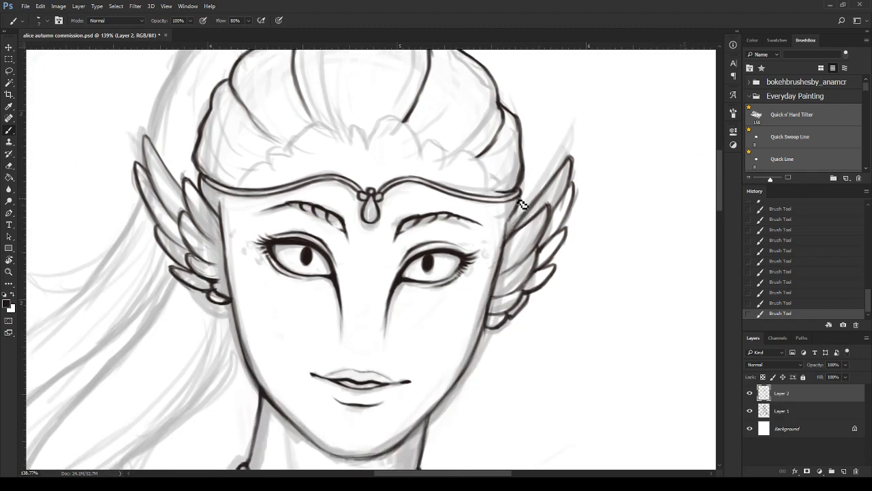
pyautogui.moveTo(520, 199); pyautogui.dragTo(511, 231)
# - Ink the scalloped fringe curls above the headband, left and right
pyautogui.scroll(-3, 327, 255)
pyautogui.scroll(4, 293, 218)
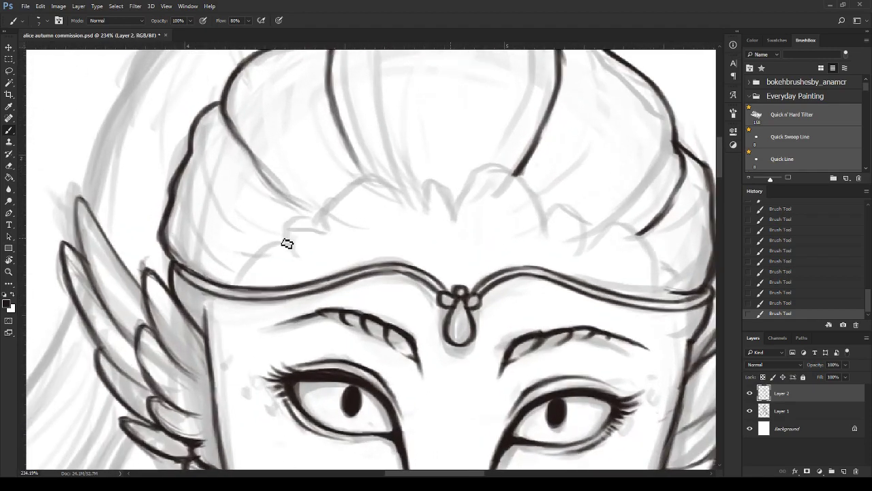
pyautogui.moveTo(286, 239)
pyautogui.mouseDown()
pyautogui.moveTo(334, 226)
pyautogui.moveTo(382, 174)
pyautogui.moveTo(419, 182)
pyautogui.mouseUp()
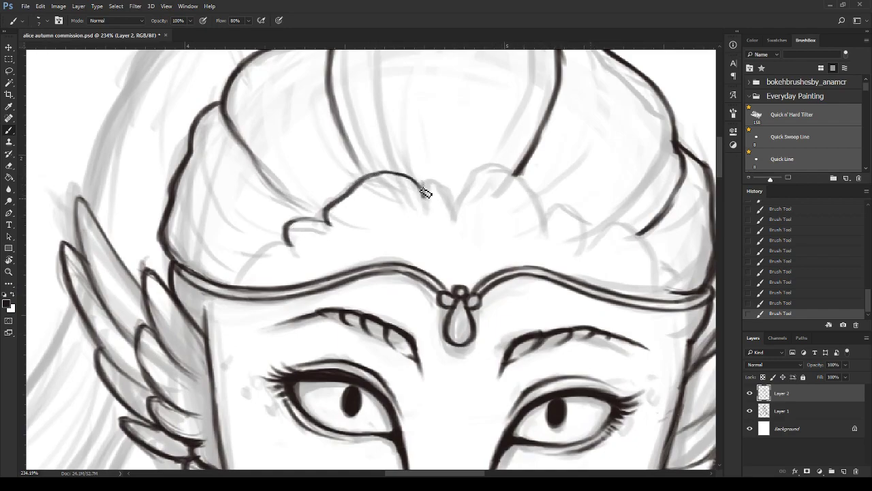
pyautogui.moveTo(423, 196)
pyautogui.mouseDown()
pyautogui.moveTo(453, 199)
pyautogui.moveTo(489, 170)
pyautogui.moveTo(525, 175)
pyautogui.moveTo(545, 228)
pyautogui.moveTo(560, 205)
pyautogui.moveTo(590, 221)
pyautogui.moveTo(589, 237)
pyautogui.moveTo(609, 224)
pyautogui.moveTo(648, 247)
pyautogui.moveTo(653, 276)
pyautogui.mouseUp()
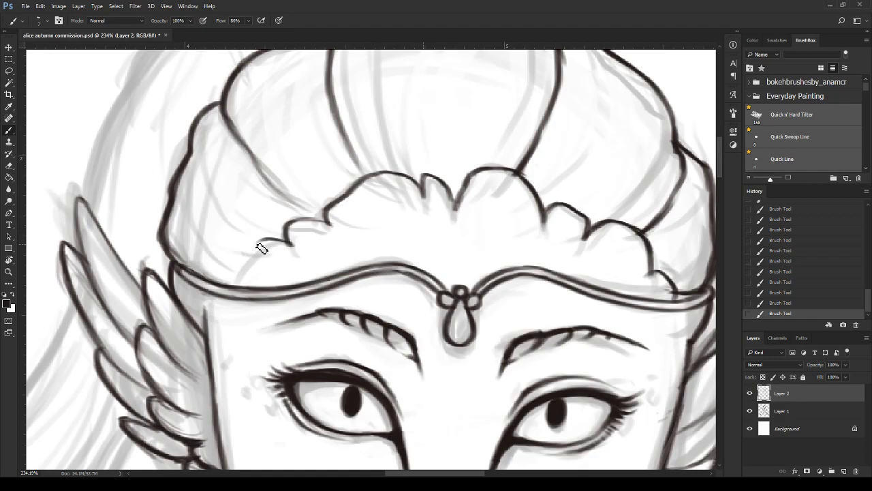
pyautogui.moveTo(290, 243)
pyautogui.mouseDown()
pyautogui.moveTo(238, 267)
pyautogui.moveTo(233, 281)
pyautogui.mouseUp()
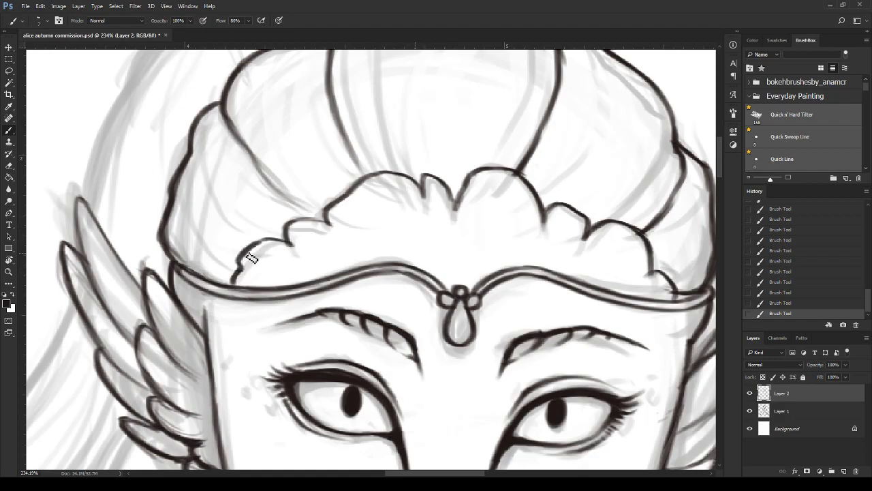
pyautogui.moveTo(286, 235); pyautogui.dragTo(324, 216)
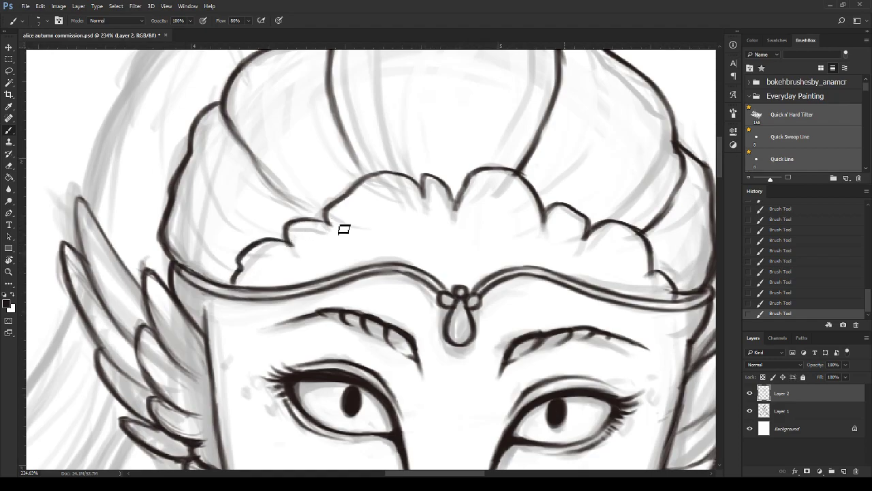
pyautogui.scroll(-5, 343, 228)
pyautogui.scroll(-2, 562, 352)
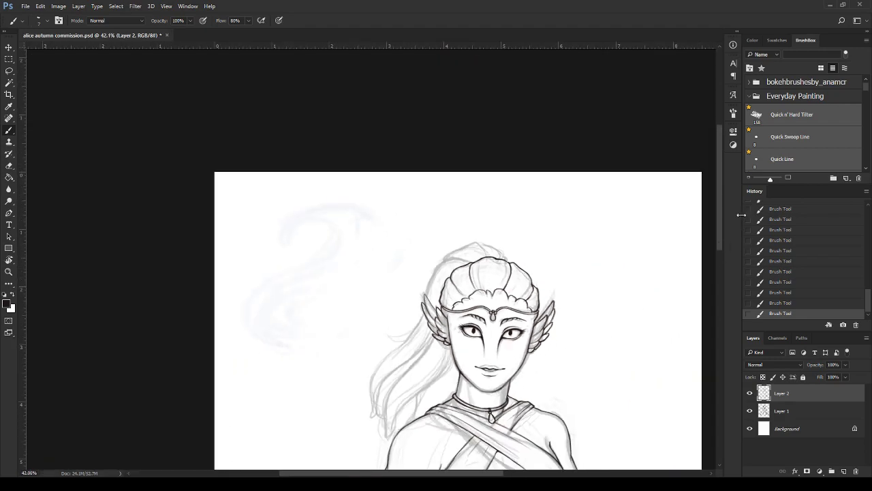
# - Zoom into the crown and ink the top hair outline curving down to the right
pyautogui.scroll(2, 484, 276)
pyautogui.scroll(2, 483, 276)
pyautogui.scroll(1, 477, 259)
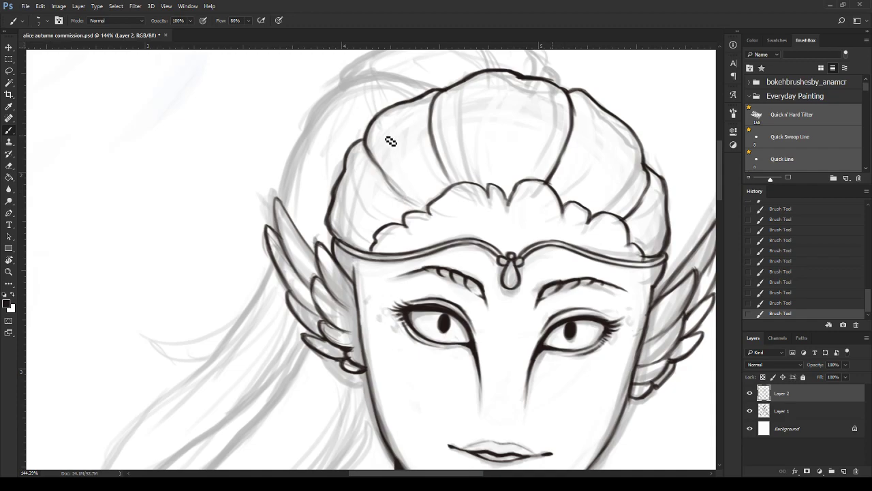
pyautogui.scroll(-1, 474, 273)
pyautogui.scroll(-2, 474, 272)
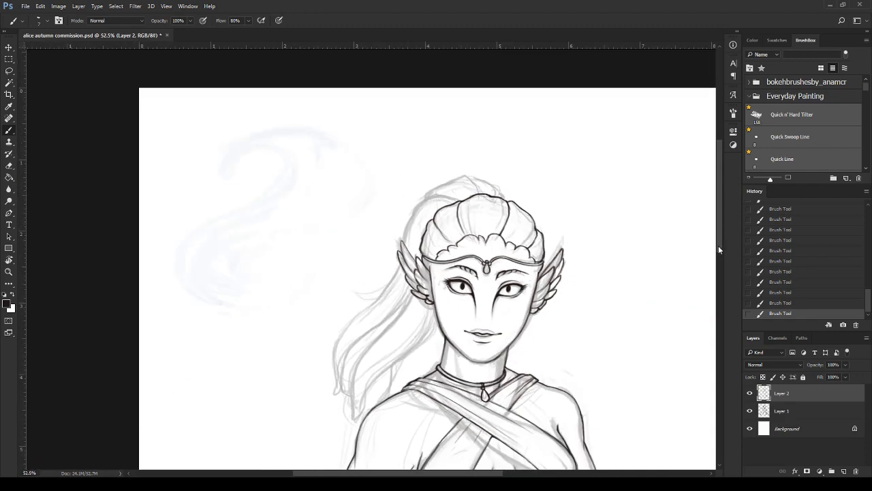
pyautogui.moveTo(718, 249)
pyautogui.mouseDown()
pyautogui.moveTo(719, 330)
pyautogui.moveTo(693, 220)
pyautogui.mouseUp()
pyautogui.scroll(2, 459, 156)
pyautogui.scroll(2, 446, 190)
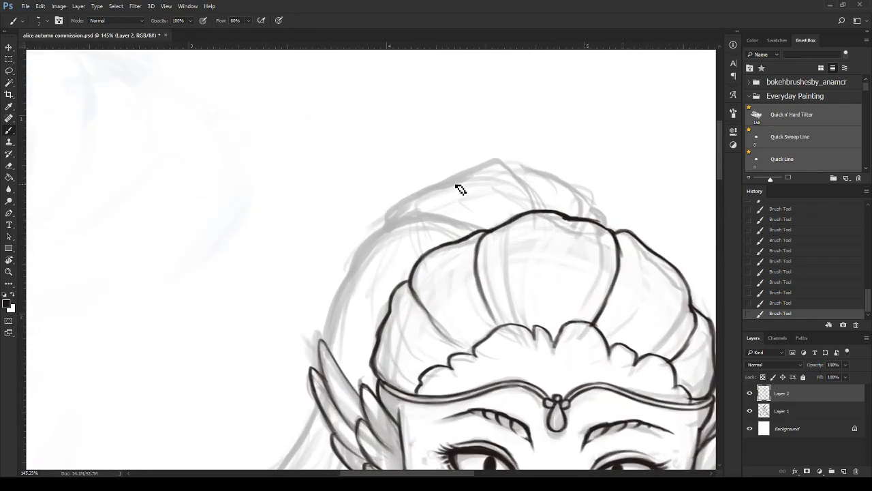
pyautogui.moveTo(500, 161)
pyautogui.mouseDown()
pyautogui.moveTo(459, 171)
pyautogui.moveTo(389, 216)
pyautogui.moveTo(390, 225)
pyautogui.moveTo(421, 215)
pyautogui.moveTo(484, 227)
pyautogui.mouseUp()
pyautogui.moveTo(499, 162)
pyautogui.mouseDown()
pyautogui.moveTo(536, 188)
pyautogui.moveTo(550, 217)
pyautogui.mouseUp()
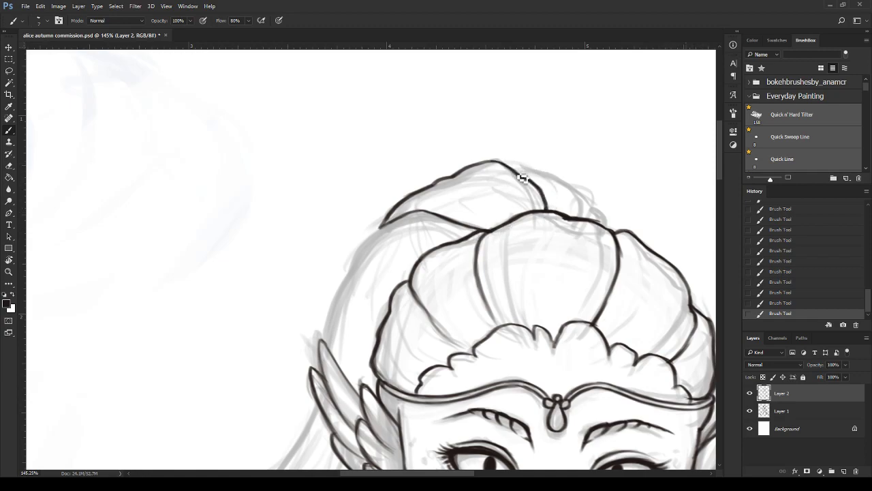
pyautogui.moveTo(524, 166)
pyautogui.mouseDown()
pyautogui.moveTo(588, 194)
pyautogui.moveTo(616, 232)
pyautogui.mouseUp()
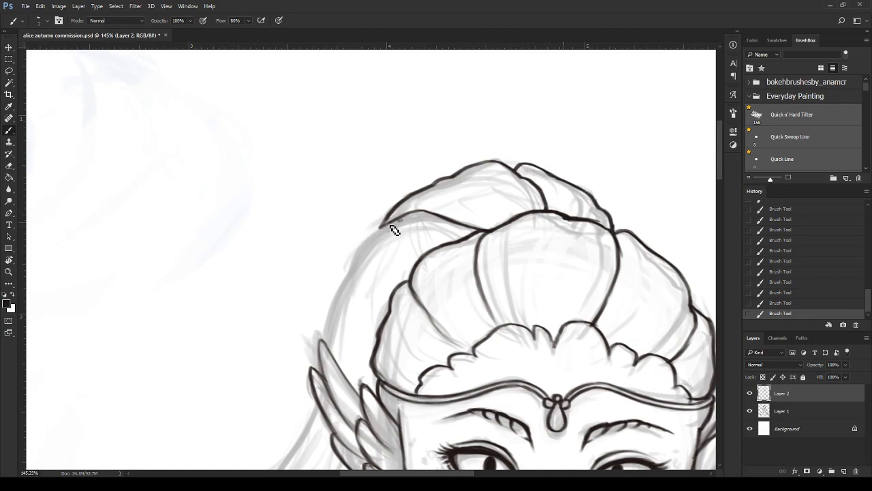
# - Trace the hair's upper left edge down toward the ear
pyautogui.moveTo(386, 232)
pyautogui.mouseDown()
pyautogui.moveTo(362, 250)
pyautogui.moveTo(341, 296)
pyautogui.mouseUp()
pyautogui.moveTo(360, 258); pyautogui.dragTo(313, 363)
pyautogui.moveTo(327, 334); pyautogui.dragTo(310, 382)
pyautogui.scroll(-2, 368, 311)
pyautogui.scroll(-3, 382, 312)
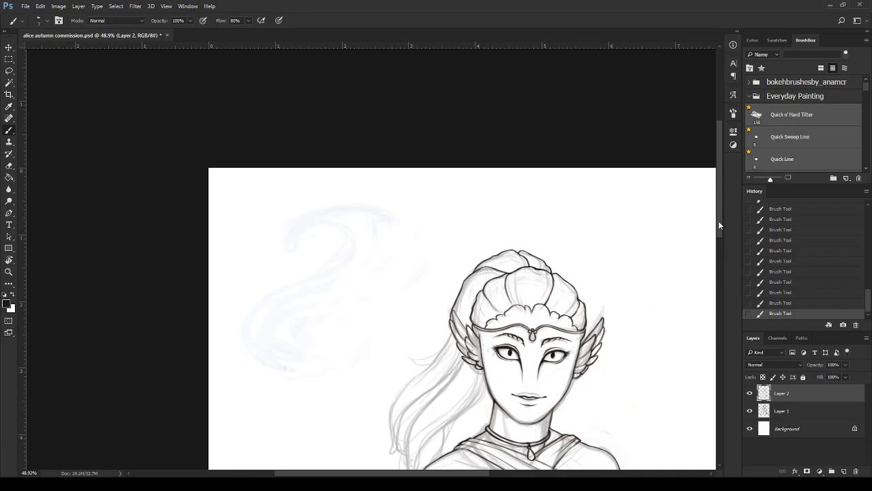
# - Ink the hair edge beside the ear tip, undoing a misplaced stroke, down to a hooked tip
pyautogui.scroll(2, 477, 136)
pyautogui.scroll(2, 477, 136)
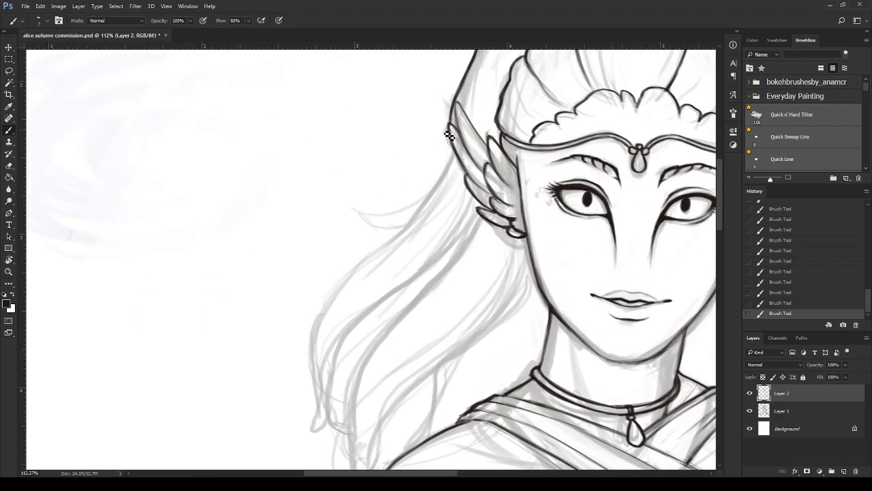
pyautogui.moveTo(450, 121)
pyautogui.mouseDown()
pyautogui.moveTo(400, 202)
pyautogui.moveTo(334, 272)
pyautogui.moveTo(310, 327)
pyautogui.moveTo(328, 315)
pyautogui.moveTo(318, 334)
pyautogui.moveTo(321, 396)
pyautogui.mouseUp()
pyautogui.hotkey('ctrl', 'z')
pyautogui.moveTo(319, 366)
pyautogui.mouseDown()
pyautogui.moveTo(321, 434)
pyautogui.moveTo(330, 429)
pyautogui.mouseUp()
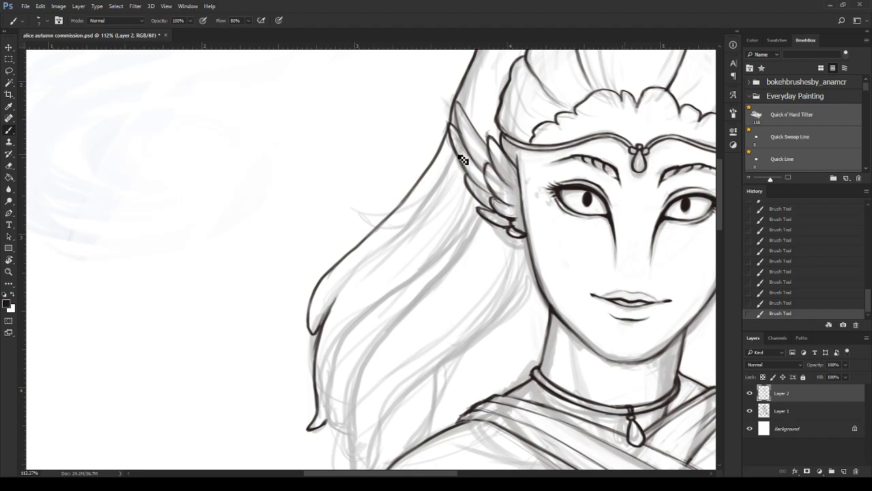
# - Ink a hair strand down the side to the lower tip
pyautogui.scroll(-3, 453, 164)
pyautogui.scroll(-3, 453, 165)
pyautogui.scroll(3, 401, 224)
pyautogui.scroll(3, 401, 224)
pyautogui.moveTo(400, 208); pyautogui.dragTo(405, 233)
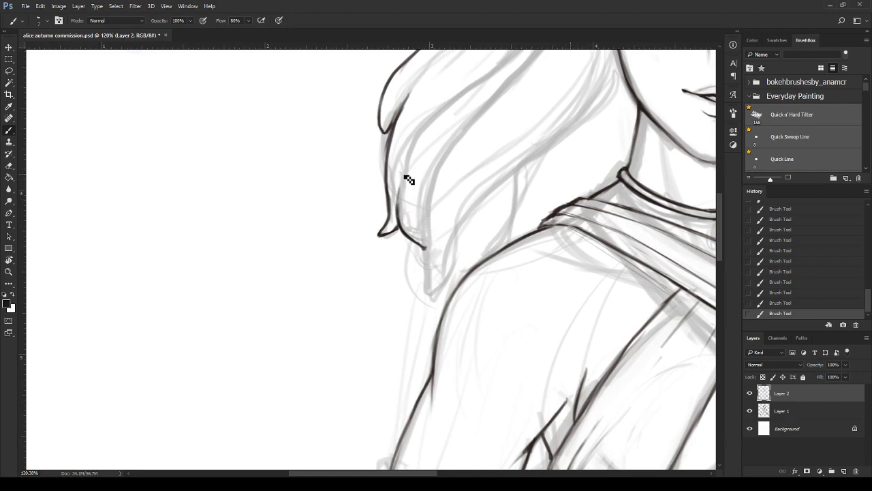
pyautogui.moveTo(433, 122); pyautogui.dragTo(406, 180)
pyautogui.moveTo(439, 122); pyautogui.dragTo(395, 200)
pyautogui.moveTo(424, 246); pyautogui.dragTo(428, 292)
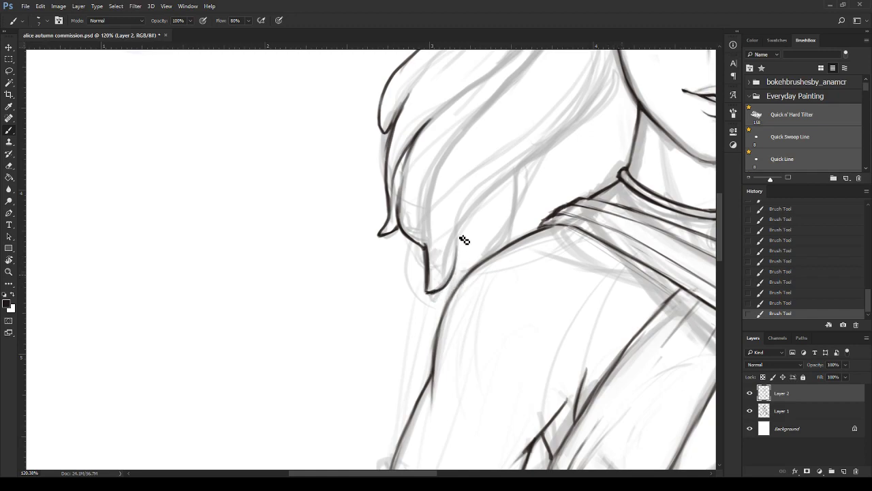
# - Ink the long outer edge of the hair flowing down from the ear
pyautogui.scroll(-2, 508, 226)
pyautogui.scroll(-1, 511, 285)
pyautogui.moveTo(400, 473); pyautogui.dragTo(434, 473)
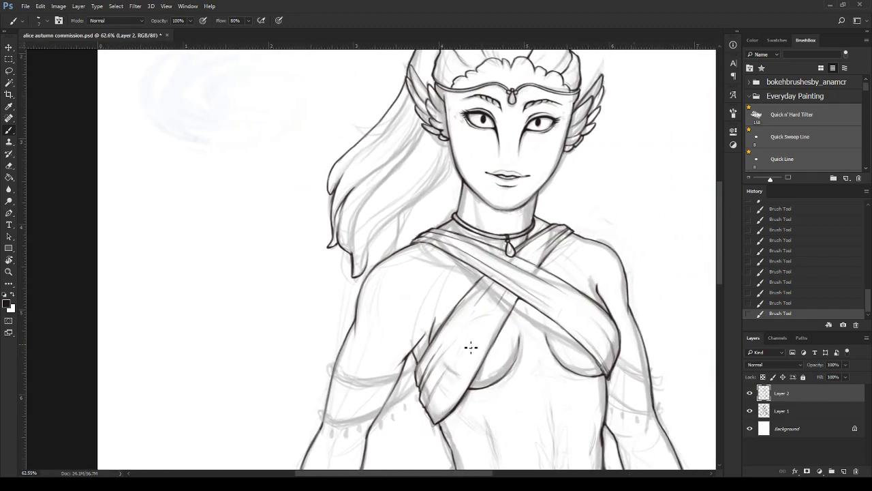
pyautogui.scroll(2, 432, 169)
pyautogui.scroll(3, 460, 133)
pyautogui.moveTo(454, 144); pyautogui.dragTo(399, 225)
pyautogui.moveTo(431, 181); pyautogui.dragTo(364, 254)
pyautogui.moveTo(423, 200); pyautogui.dragTo(338, 279)
pyautogui.moveTo(405, 221); pyautogui.dragTo(304, 295)
pyautogui.moveTo(379, 247); pyautogui.dragTo(301, 300)
# - Continue the outer hair edge to its tip and thicken the lower tip stroke
pyautogui.moveTo(350, 270); pyautogui.dragTo(292, 311)
pyautogui.moveTo(328, 285); pyautogui.dragTo(268, 335)
pyautogui.moveTo(303, 305); pyautogui.dragTo(234, 365)
pyautogui.moveTo(338, 276); pyautogui.dragTo(299, 408)
pyautogui.moveTo(315, 348); pyautogui.dragTo(279, 401)
# - Erase and reshape the hooked hair tip, then zoom back to the head
pyautogui.scroll(-3, 327, 296)
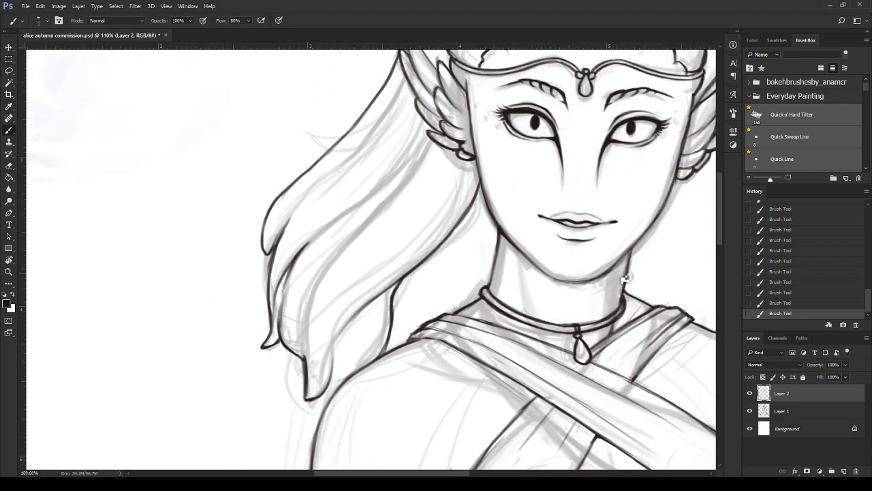
pyautogui.scroll(-3, 495, 344)
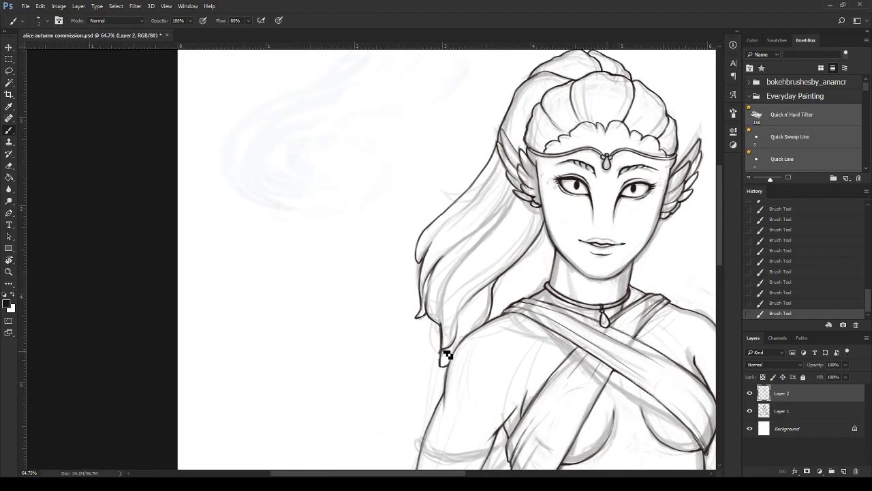
pyautogui.scroll(5, 459, 364)
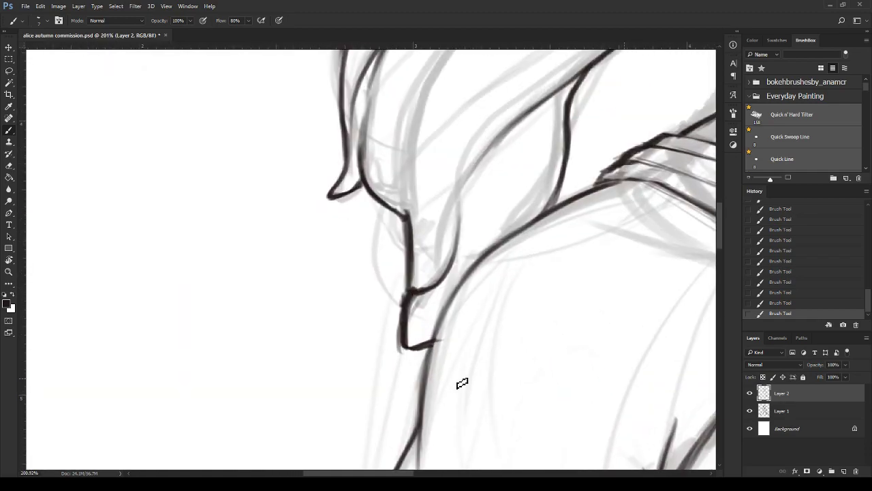
pyautogui.moveTo(399, 317)
pyautogui.mouseDown()
pyautogui.moveTo(402, 364)
pyautogui.moveTo(450, 323)
pyautogui.mouseUp()
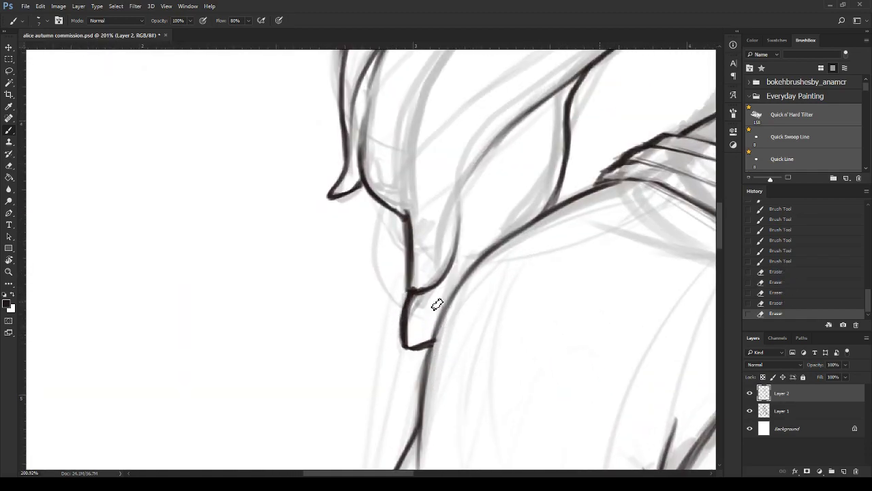
pyautogui.scroll(-3, 413, 192)
pyautogui.scroll(-3, 413, 192)
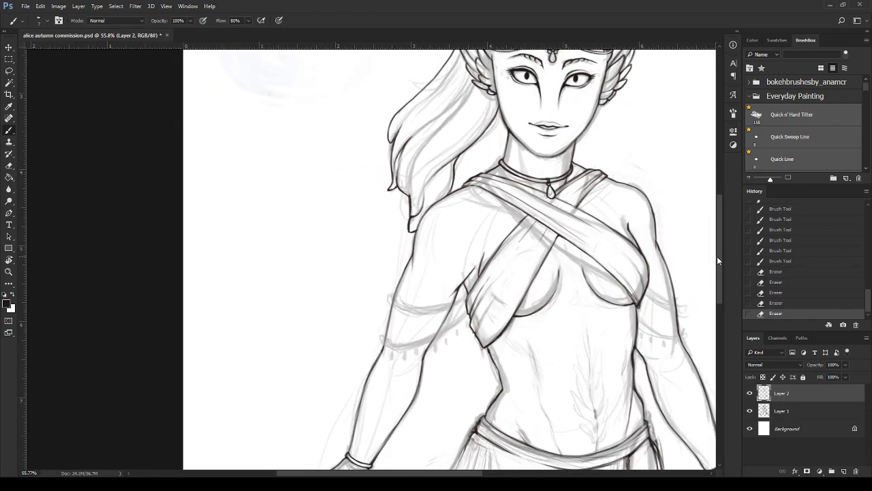
pyautogui.moveTo(717, 260); pyautogui.dragTo(686, 216)
pyautogui.scroll(3, 500, 209)
# - Ink strand lines through the flowing hair, redrawing the lower strands darker
pyautogui.scroll(1, 484, 141)
pyautogui.moveTo(485, 141)
pyautogui.mouseDown()
pyautogui.moveTo(489, 128)
pyautogui.moveTo(414, 209)
pyautogui.mouseUp()
pyautogui.moveTo(450, 178); pyautogui.dragTo(368, 253)
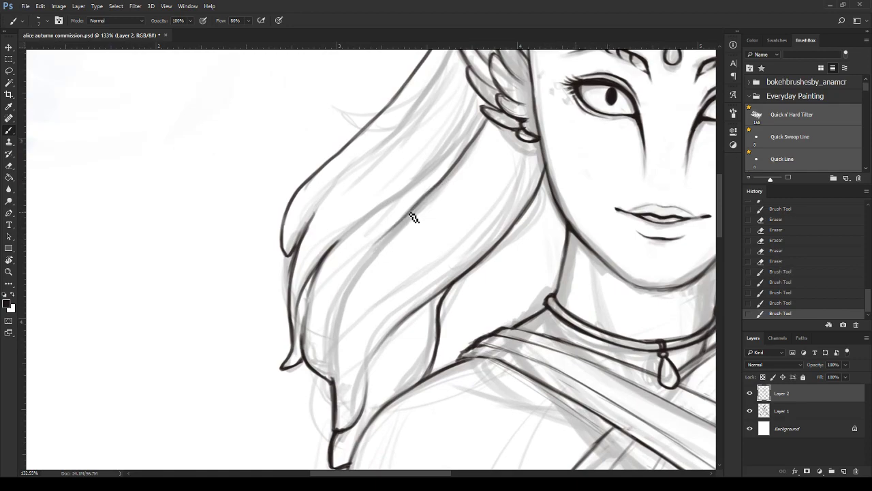
pyautogui.moveTo(410, 219); pyautogui.dragTo(361, 263)
pyautogui.moveTo(395, 233)
pyautogui.mouseDown()
pyautogui.moveTo(342, 286)
pyautogui.moveTo(327, 330)
pyautogui.mouseUp()
pyautogui.moveTo(351, 286); pyautogui.dragTo(321, 375)
pyautogui.moveTo(330, 323); pyautogui.dragTo(332, 386)
pyautogui.moveTo(322, 344); pyautogui.dragTo(327, 389)
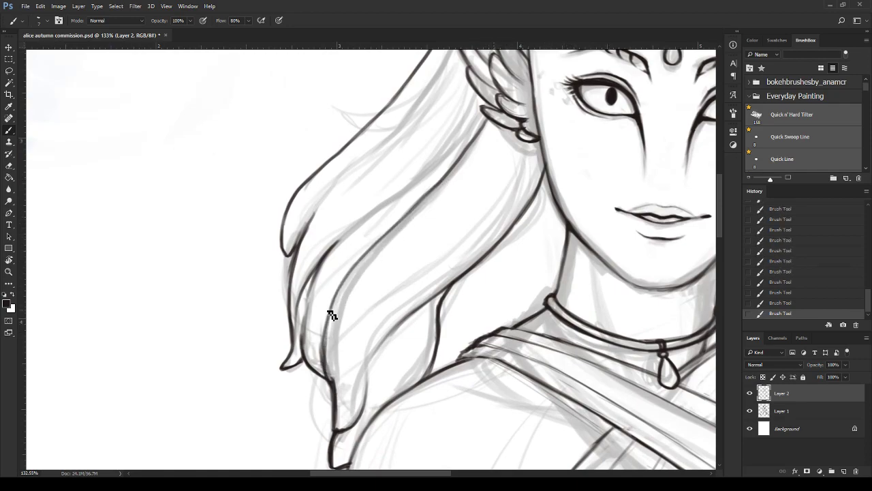
pyautogui.moveTo(332, 315); pyautogui.dragTo(328, 371)
pyautogui.moveTo(337, 308)
pyautogui.mouseDown()
pyautogui.moveTo(326, 359)
pyautogui.moveTo(334, 401)
pyautogui.mouseUp()
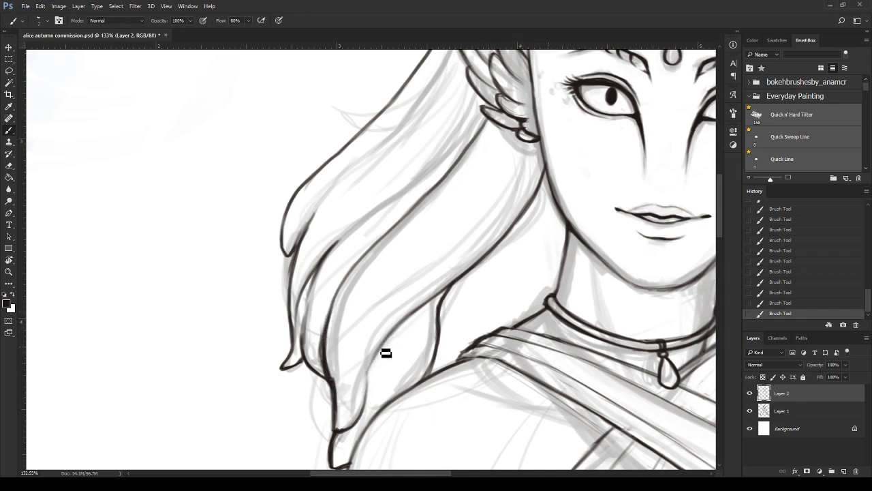
# - Redraw a strand running down from the ear and trim its stray parts
pyautogui.moveTo(485, 115)
pyautogui.mouseDown()
pyautogui.moveTo(421, 179)
pyautogui.moveTo(375, 207)
pyautogui.moveTo(317, 272)
pyautogui.mouseUp()
pyautogui.hotkey('ctrl', 'z')
pyautogui.moveTo(457, 146); pyautogui.dragTo(363, 211)
pyautogui.moveTo(317, 250)
pyautogui.mouseDown()
pyautogui.moveTo(428, 174)
pyautogui.moveTo(327, 225)
pyautogui.mouseUp()
pyautogui.moveTo(430, 184)
pyautogui.mouseDown()
pyautogui.moveTo(472, 129)
pyautogui.moveTo(443, 170)
pyautogui.mouseUp()
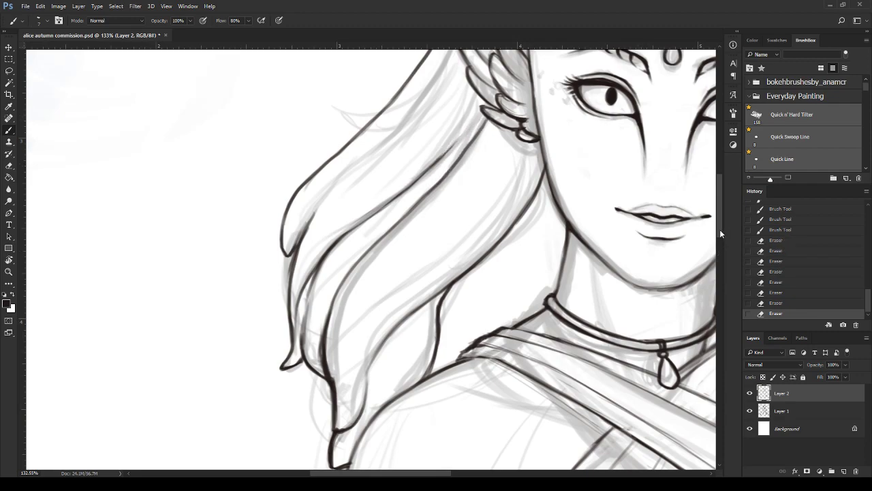
# - Re-ink the ear feather strokes and the hair outline left of the ear
pyautogui.scroll(4, 721, 234)
pyautogui.moveTo(482, 229); pyautogui.dragTo(472, 243)
pyautogui.moveTo(485, 224)
pyautogui.mouseDown()
pyautogui.moveTo(456, 273)
pyautogui.moveTo(429, 290)
pyautogui.mouseUp()
pyautogui.moveTo(458, 163)
pyautogui.mouseDown()
pyautogui.moveTo(442, 199)
pyautogui.moveTo(385, 256)
pyautogui.mouseUp()
pyautogui.moveTo(418, 226)
pyautogui.mouseDown()
pyautogui.moveTo(363, 277)
pyautogui.moveTo(314, 348)
pyautogui.mouseUp()
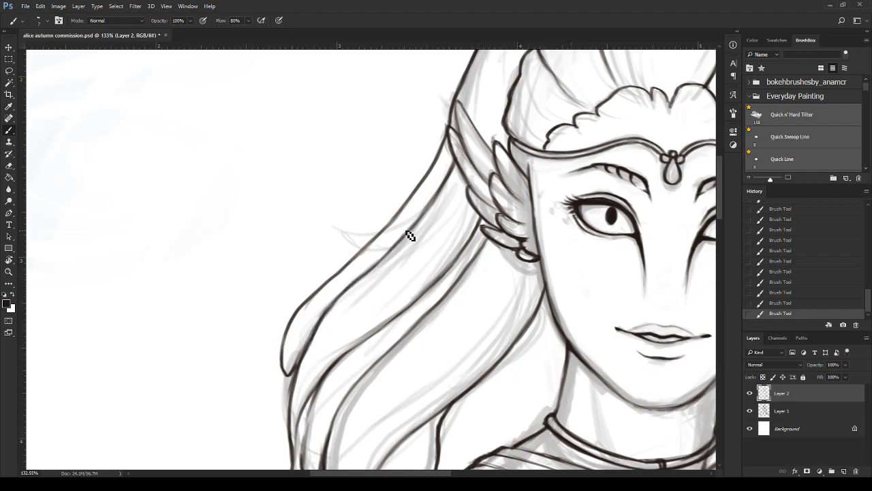
# - Close the gap in the upper-left hair outline and add thin strand lines at the crown
pyautogui.scroll(-5, 480, 268)
pyautogui.scroll(2, 481, 268)
pyautogui.scroll(2, 463, 245)
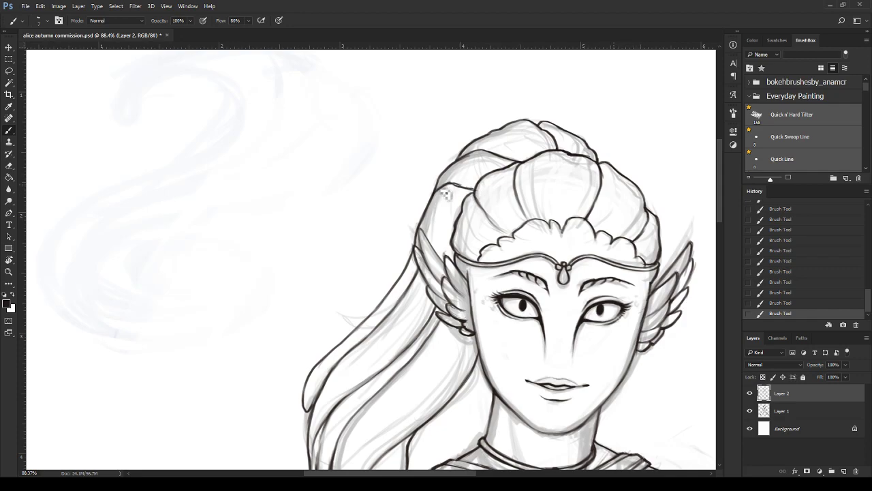
pyautogui.moveTo(460, 188); pyautogui.dragTo(483, 188)
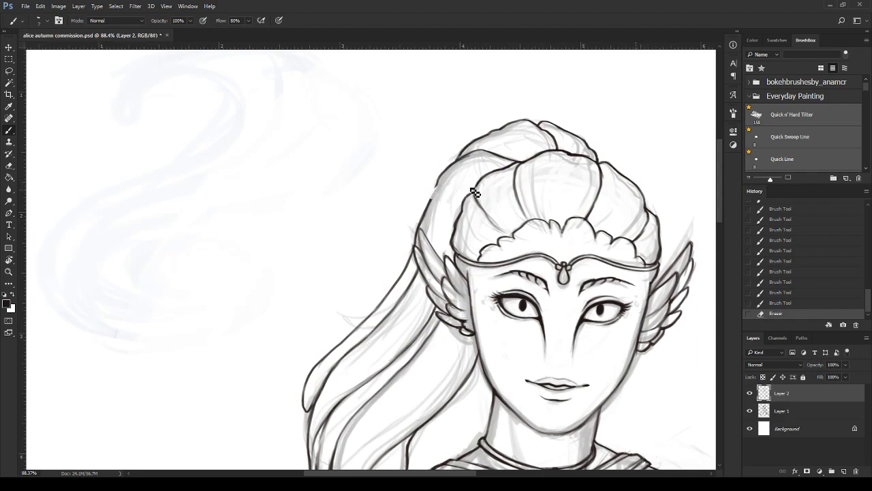
pyautogui.scroll(2, 478, 182)
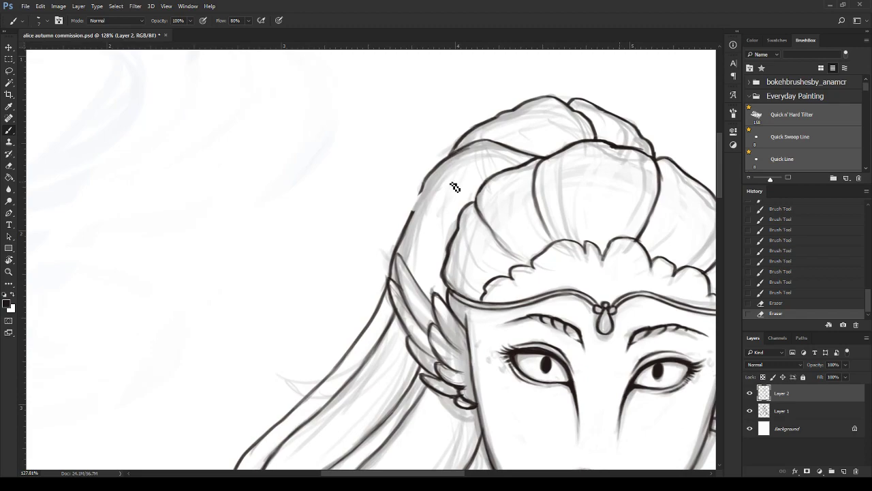
pyautogui.moveTo(419, 193); pyautogui.dragTo(439, 178)
pyautogui.moveTo(423, 191); pyautogui.dragTo(455, 179)
pyautogui.moveTo(458, 182)
pyautogui.mouseDown()
pyautogui.moveTo(477, 197)
pyautogui.moveTo(415, 201)
pyautogui.moveTo(411, 225)
pyautogui.moveTo(414, 204)
pyautogui.moveTo(477, 198)
pyautogui.mouseUp()
pyautogui.moveTo(436, 178)
pyautogui.mouseDown()
pyautogui.moveTo(411, 209)
pyautogui.moveTo(444, 188)
pyautogui.mouseUp()
# - Erase the rough left hair outline segment and redraw it as one clean dark line
pyautogui.scroll(-3, 475, 192)
pyautogui.scroll(1, 450, 197)
pyautogui.scroll(2, 432, 198)
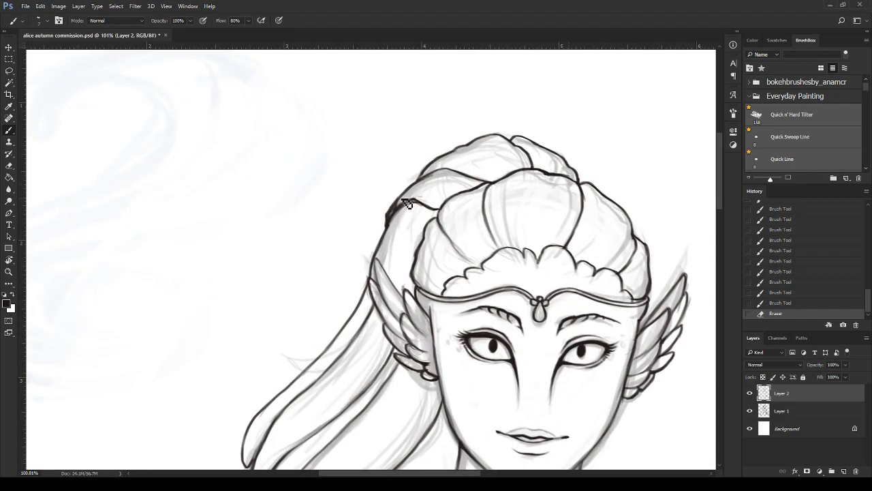
pyautogui.moveTo(409, 199)
pyautogui.mouseDown()
pyautogui.moveTo(389, 222)
pyautogui.moveTo(412, 203)
pyautogui.moveTo(432, 202)
pyautogui.mouseUp()
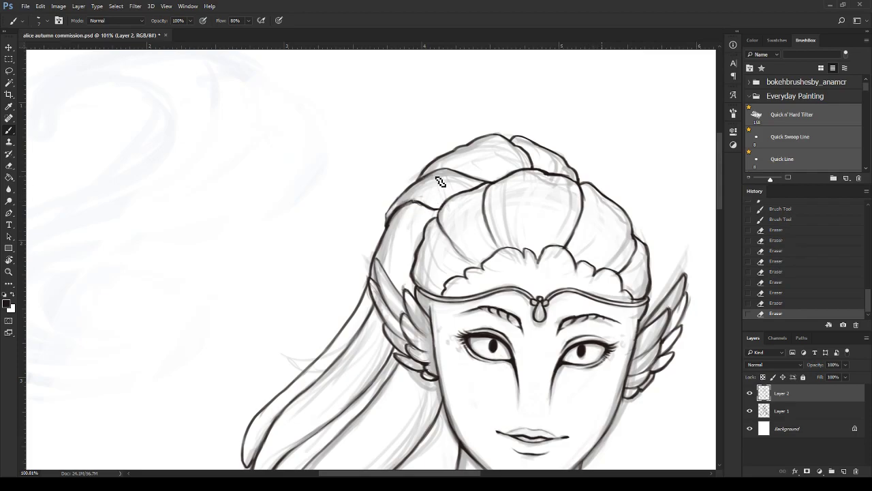
pyautogui.scroll(3, 440, 173)
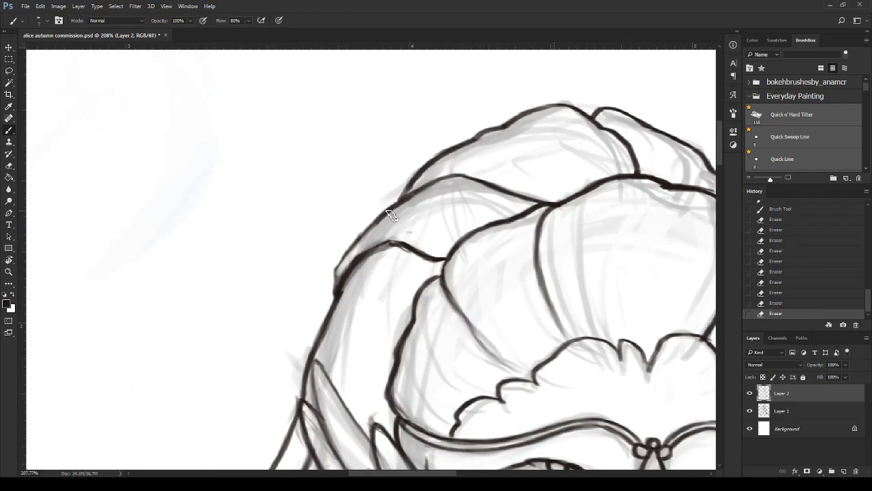
pyautogui.moveTo(393, 213)
pyautogui.mouseDown()
pyautogui.moveTo(367, 244)
pyautogui.moveTo(341, 255)
pyautogui.mouseUp()
pyautogui.moveTo(376, 233)
pyautogui.mouseDown()
pyautogui.moveTo(332, 280)
pyautogui.moveTo(342, 289)
pyautogui.moveTo(372, 256)
pyautogui.moveTo(409, 248)
pyautogui.moveTo(469, 277)
pyautogui.mouseUp()
pyautogui.scroll(-3, 468, 277)
pyautogui.scroll(-2, 502, 318)
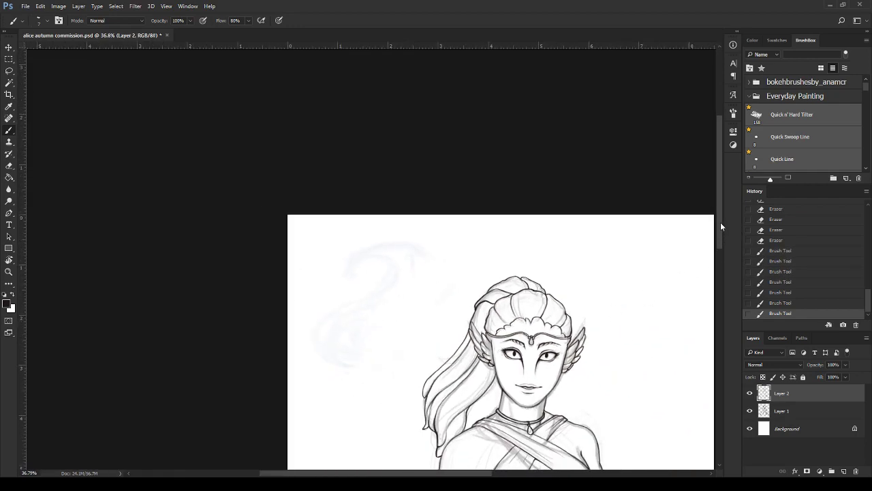
# - Add short ink strokes near the hair tip
pyautogui.scroll(-5, 714, 245)
pyautogui.scroll(3, 462, 302)
pyautogui.scroll(3, 450, 296)
pyautogui.moveTo(447, 294); pyautogui.dragTo(444, 291)
pyautogui.moveTo(444, 291); pyautogui.dragTo(432, 342)
# - Ink four new strands across the crown, joining the hair sections
pyautogui.scroll(-1, 434, 295)
pyautogui.scroll(-3, 434, 295)
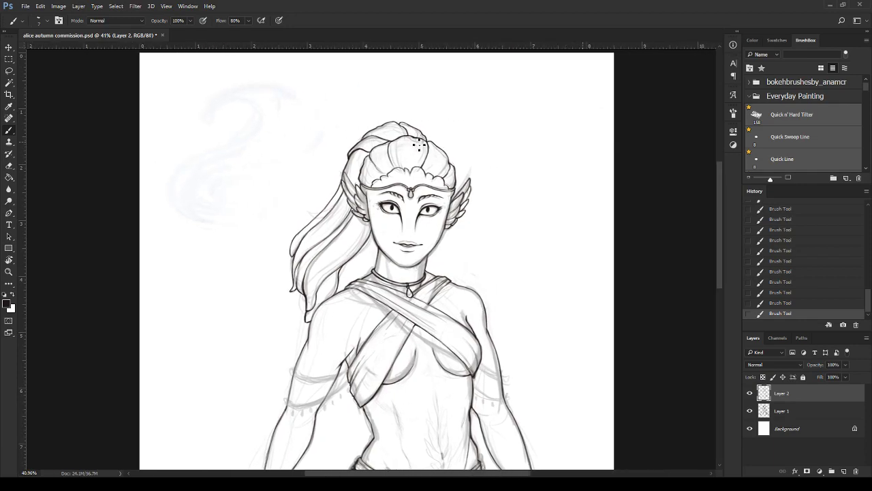
pyautogui.keyDown('alt'); pyautogui.scroll(2, 420, 145); pyautogui.keyUp('alt')
pyautogui.keyDown('alt'); pyautogui.scroll(2, 382, 155); pyautogui.keyUp('alt')
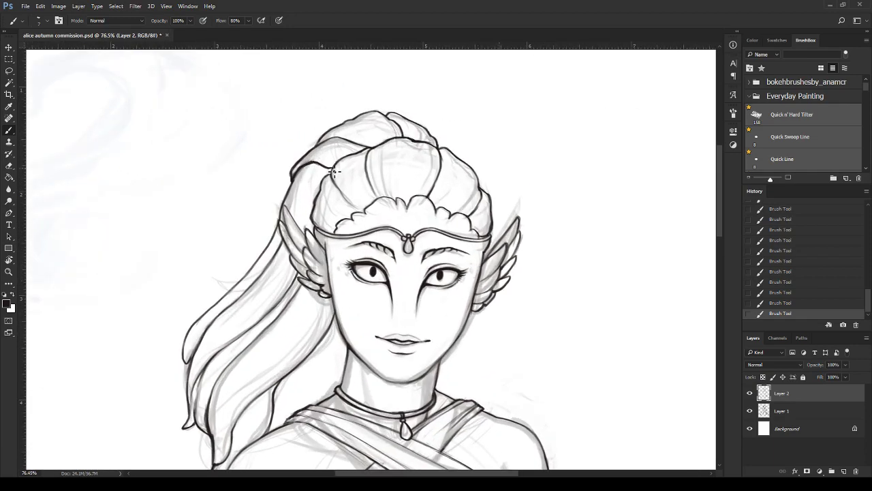
pyautogui.keyDown('alt'); pyautogui.scroll(5, 333, 189); pyautogui.keyUp('alt')
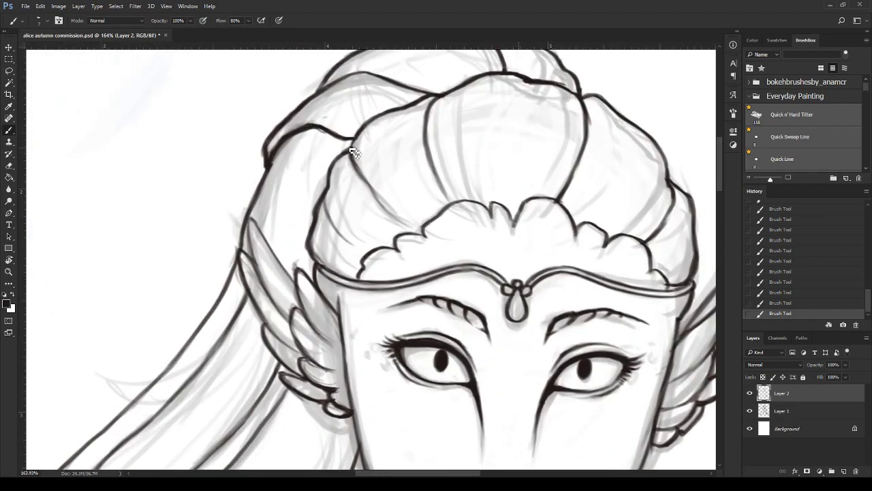
pyautogui.moveTo(354, 138); pyautogui.dragTo(349, 167)
pyautogui.moveTo(395, 129); pyautogui.dragTo(417, 198)
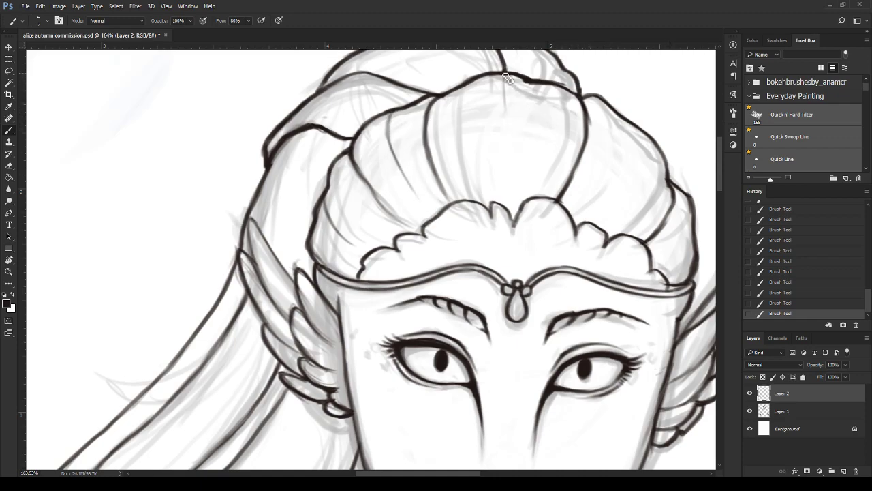
pyautogui.moveTo(505, 73); pyautogui.dragTo(509, 171)
pyautogui.moveTo(641, 131); pyautogui.dragTo(600, 225)
# - Ink the hair edge curving down past the neck toward the shoulder
pyautogui.scroll(-5, 701, 235)
pyautogui.scroll(-4, 719, 198)
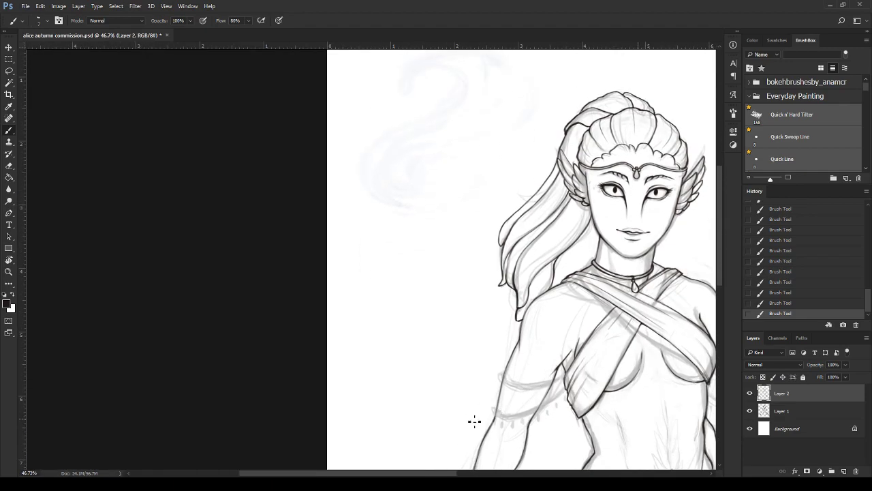
pyautogui.scroll(2, 421, 454)
pyautogui.scroll(3, 422, 280)
pyautogui.moveTo(418, 275)
pyautogui.mouseDown()
pyautogui.moveTo(415, 294)
pyautogui.moveTo(426, 313)
pyautogui.mouseUp()
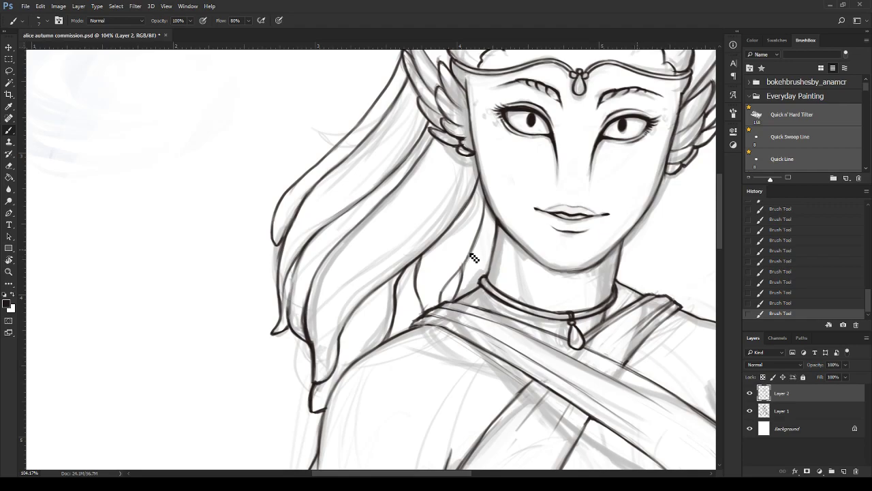
pyautogui.moveTo(474, 259); pyautogui.dragTo(449, 289)
pyautogui.moveTo(441, 294); pyautogui.dragTo(457, 302)
# - Erase the hair line where it overlaps the choker
pyautogui.press('e')
pyautogui.moveTo(467, 265)
pyautogui.mouseDown()
pyautogui.moveTo(459, 290)
pyautogui.moveTo(462, 281)
pyautogui.moveTo(450, 289)
pyautogui.mouseUp()
pyautogui.moveTo(465, 264); pyautogui.dragTo(443, 294)
pyautogui.moveTo(466, 267); pyautogui.dragTo(461, 272)
pyautogui.scroll(-3, 465, 267)
# - Ink the arm outline, the first armband's outline and the sleeve edge
pyautogui.scroll(-3, 466, 257)
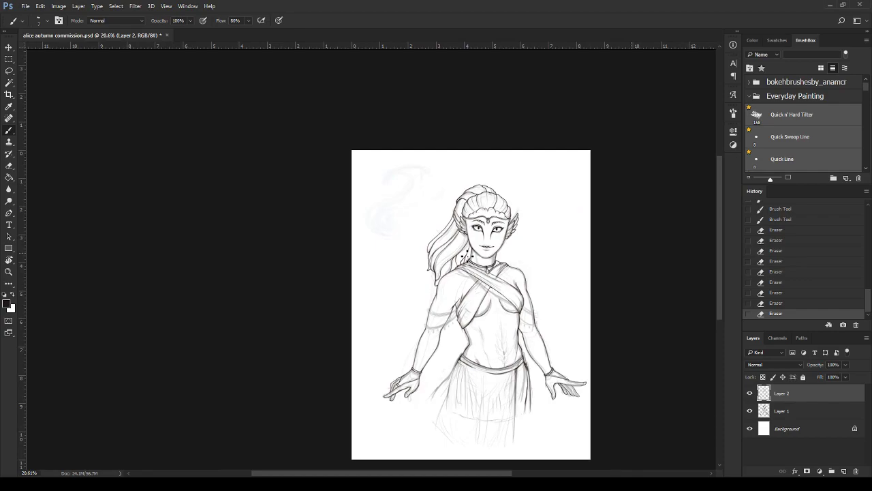
pyautogui.moveTo(720, 244); pyautogui.dragTo(722, 284)
pyautogui.scroll(2, 492, 347)
pyautogui.scroll(3, 467, 311)
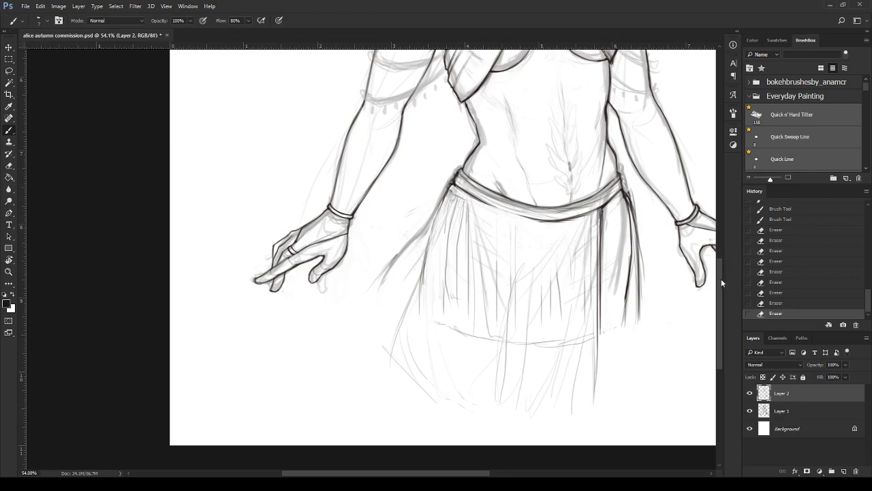
pyautogui.moveTo(720, 278); pyautogui.dragTo(720, 239)
pyautogui.scroll(2, 372, 282)
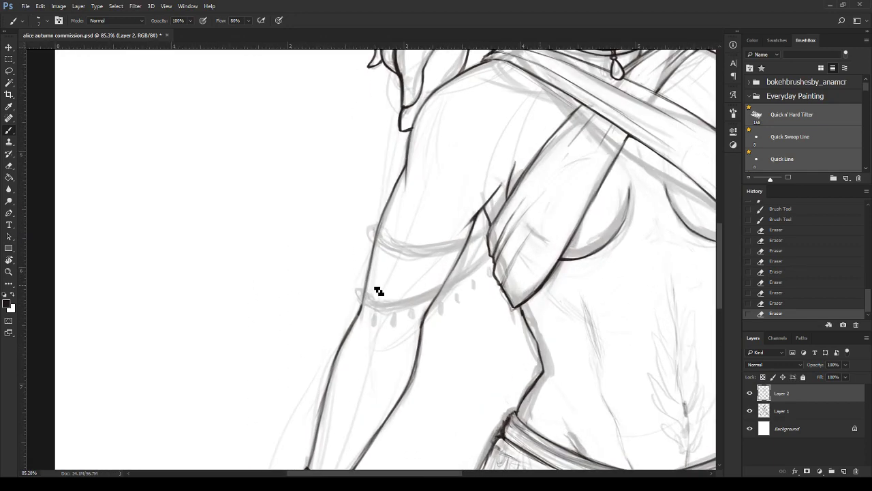
pyautogui.scroll(1, 407, 234)
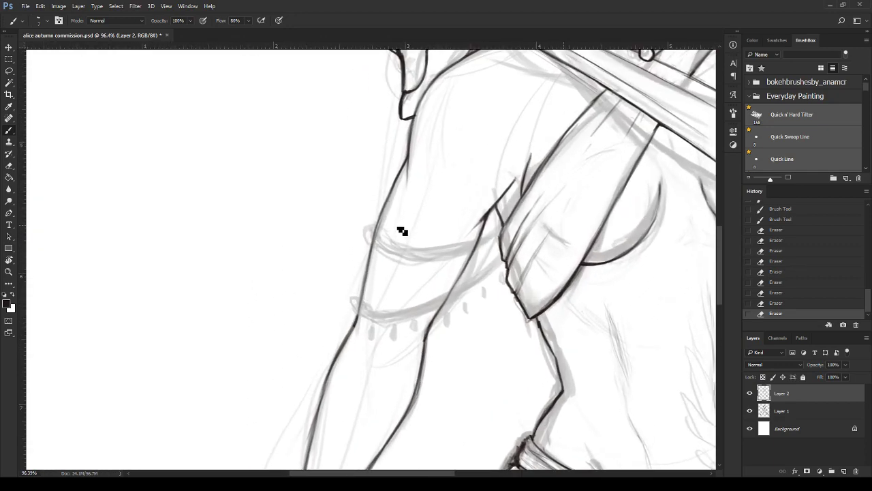
pyautogui.moveTo(377, 229); pyautogui.dragTo(376, 238)
pyautogui.moveTo(376, 228)
pyautogui.mouseDown()
pyautogui.moveTo(388, 249)
pyautogui.moveTo(411, 259)
pyautogui.moveTo(481, 240)
pyautogui.moveTo(504, 267)
pyautogui.mouseUp()
pyautogui.moveTo(502, 224); pyautogui.dragTo(470, 242)
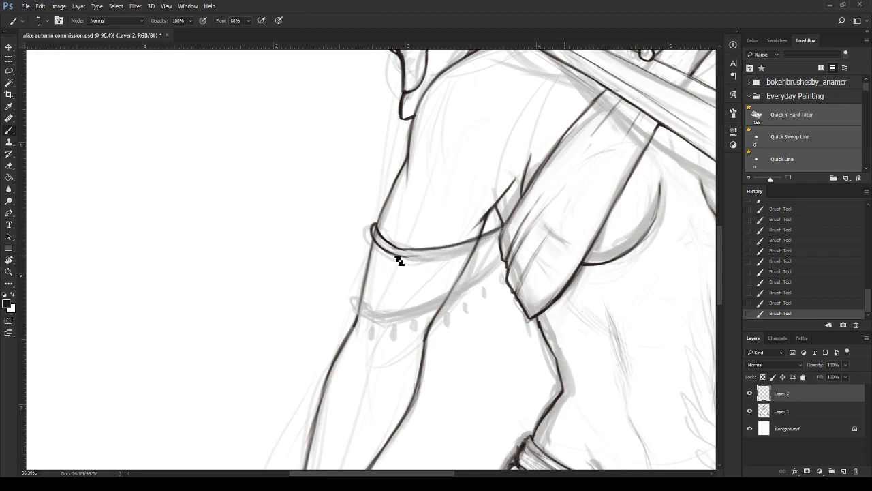
pyautogui.moveTo(399, 254)
pyautogui.mouseDown()
pyautogui.moveTo(504, 244)
pyautogui.moveTo(439, 257)
pyautogui.mouseUp()
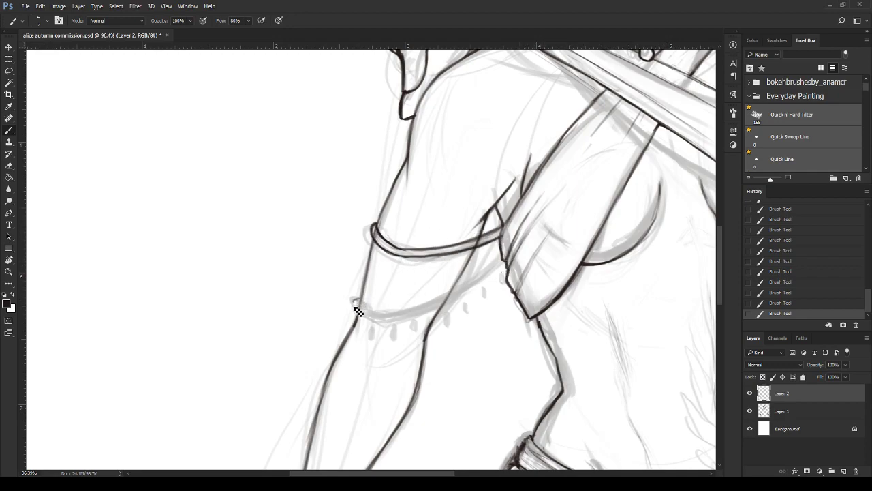
# - Darken the armband's lower edge and add a small curl at its left end
pyautogui.moveTo(386, 318); pyautogui.dragTo(412, 303)
pyautogui.moveTo(356, 305)
pyautogui.mouseDown()
pyautogui.moveTo(387, 315)
pyautogui.moveTo(464, 300)
pyautogui.mouseUp()
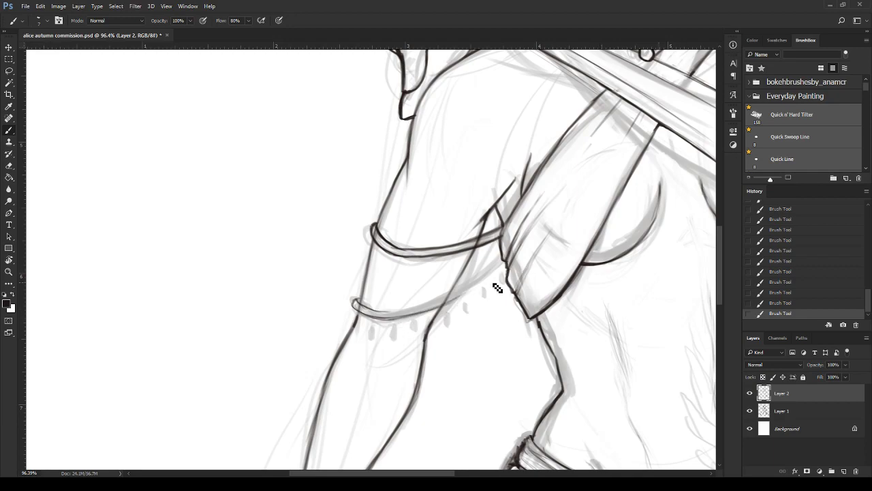
pyautogui.moveTo(499, 275); pyautogui.dragTo(389, 311)
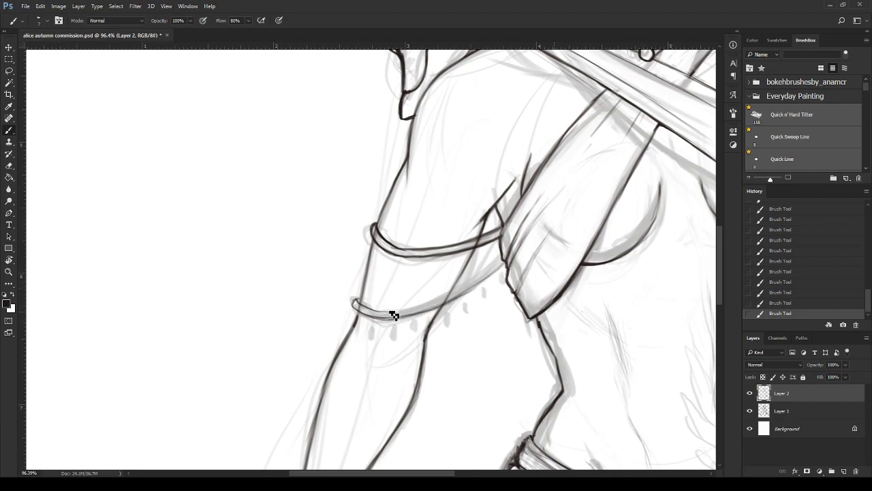
pyautogui.moveTo(361, 302)
pyautogui.mouseDown()
pyautogui.moveTo(359, 311)
pyautogui.moveTo(399, 314)
pyautogui.moveTo(507, 265)
pyautogui.moveTo(423, 308)
pyautogui.moveTo(364, 300)
pyautogui.mouseUp()
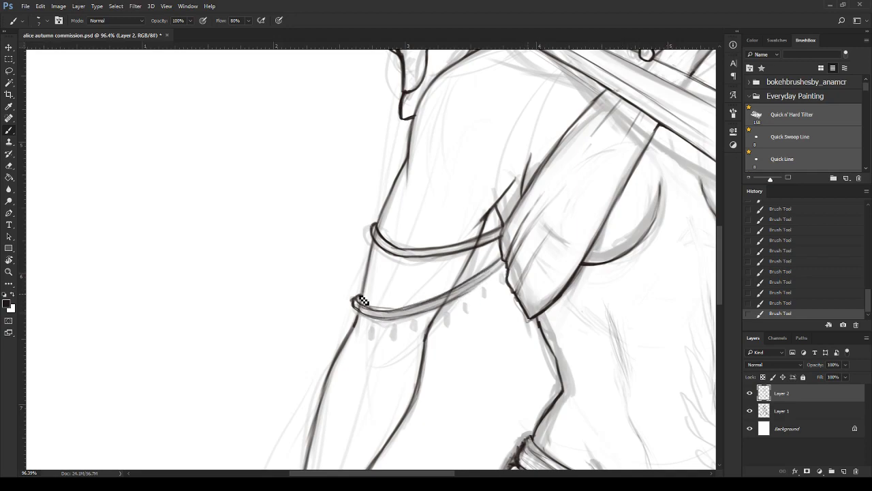
pyautogui.moveTo(368, 312); pyautogui.dragTo(443, 296)
pyautogui.scroll(3, 414, 320)
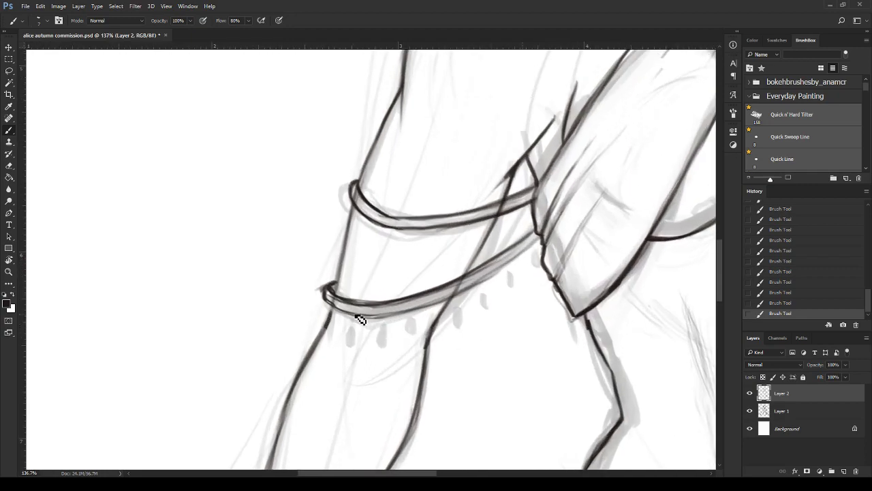
pyautogui.moveTo(321, 292)
pyautogui.mouseDown()
pyautogui.moveTo(331, 310)
pyautogui.moveTo(326, 304)
pyautogui.moveTo(414, 318)
pyautogui.moveTo(528, 270)
pyautogui.mouseUp()
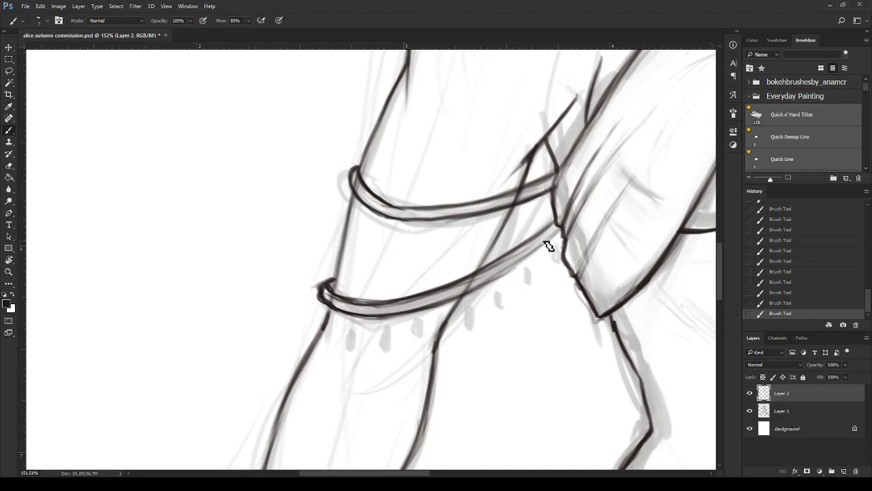
# - Darken the lower armband's upper edge and tidy its left end and underside
pyautogui.moveTo(567, 234); pyautogui.dragTo(461, 288)
pyautogui.moveTo(545, 251); pyautogui.dragTo(417, 314)
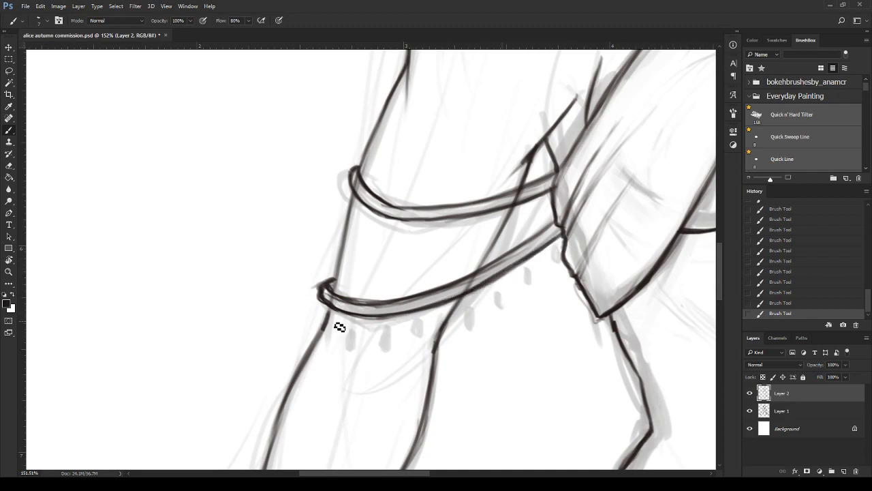
pyautogui.scroll(-5, 515, 240)
pyautogui.scroll(2, 516, 238)
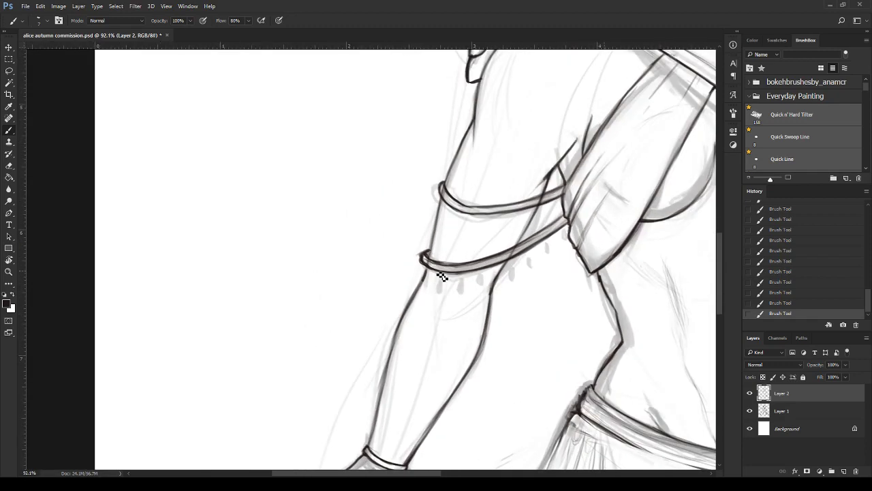
pyautogui.moveTo(435, 269); pyautogui.dragTo(433, 256)
pyautogui.moveTo(428, 270); pyautogui.dragTo(530, 253)
pyautogui.moveTo(459, 273); pyautogui.dragTo(556, 238)
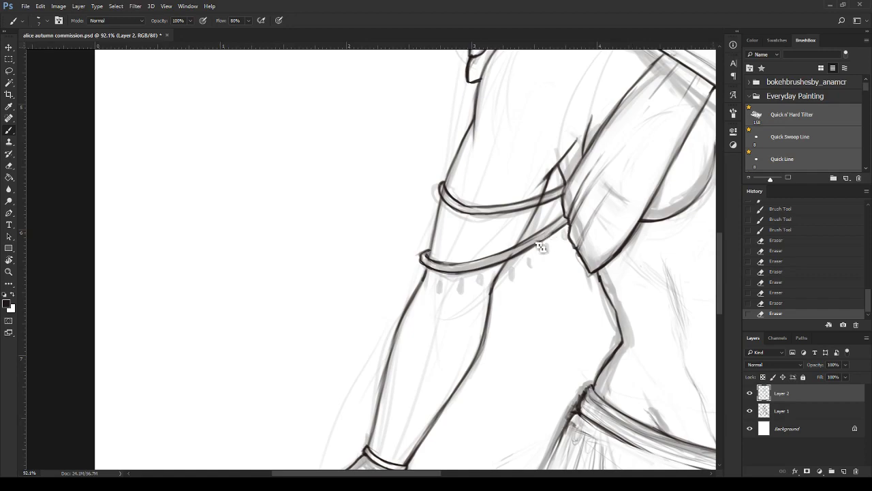
pyautogui.moveTo(501, 265); pyautogui.dragTo(565, 231)
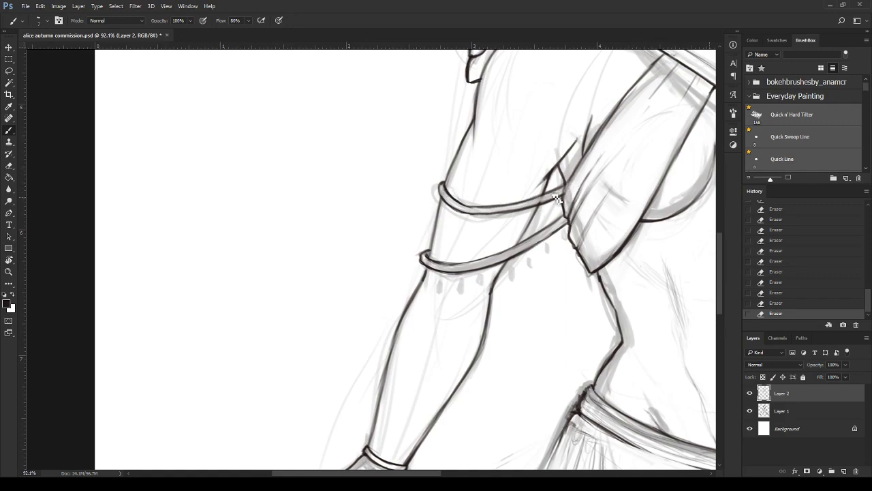
# - Darken the upper band's right end and thicken its lower edge
pyautogui.scroll(5, 521, 184)
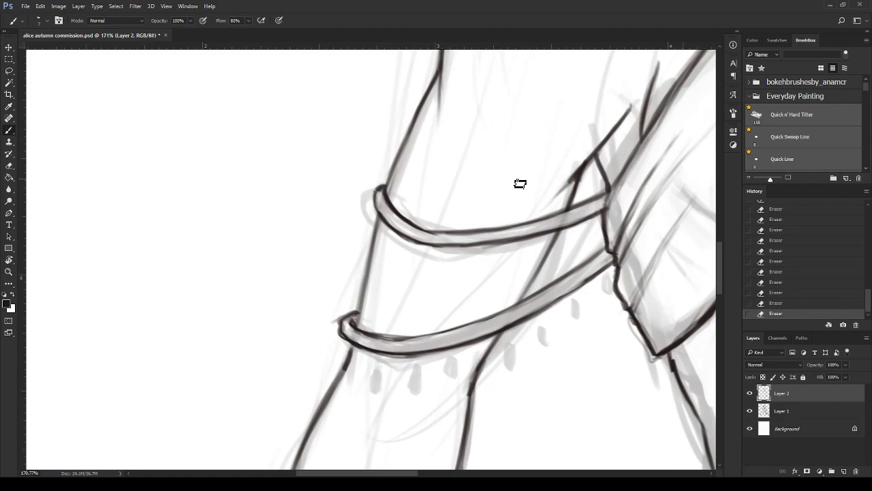
pyautogui.moveTo(609, 203); pyautogui.dragTo(605, 217)
pyautogui.moveTo(607, 208); pyautogui.dragTo(606, 224)
pyautogui.moveTo(630, 172); pyautogui.dragTo(613, 190)
pyautogui.moveTo(429, 233); pyautogui.dragTo(455, 239)
pyautogui.moveTo(400, 225); pyautogui.dragTo(477, 237)
# - Clean up shading under the upper band and re-ink the arm contour between bands
pyautogui.moveTo(381, 189)
pyautogui.mouseDown()
pyautogui.moveTo(374, 218)
pyautogui.moveTo(460, 253)
pyautogui.mouseUp()
pyautogui.moveTo(405, 238); pyautogui.dragTo(500, 248)
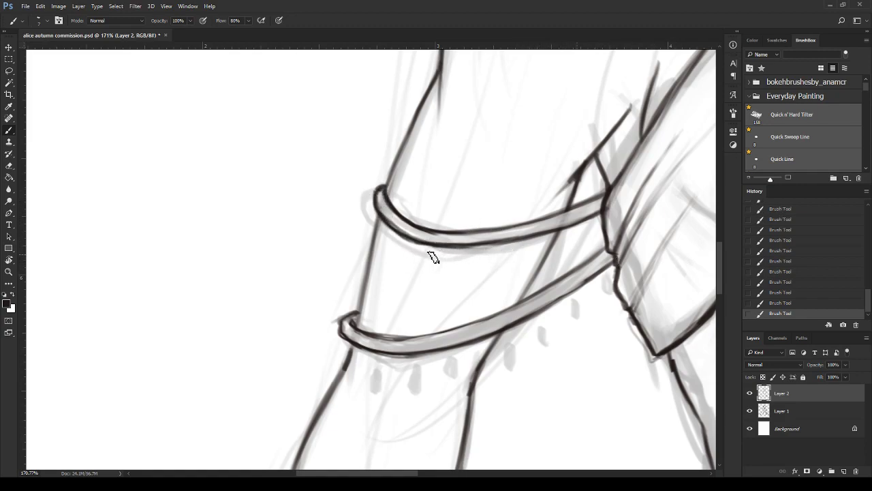
pyautogui.moveTo(444, 252)
pyautogui.mouseDown()
pyautogui.moveTo(403, 238)
pyautogui.moveTo(443, 251)
pyautogui.moveTo(567, 231)
pyautogui.mouseUp()
pyautogui.moveTo(413, 240)
pyautogui.mouseDown()
pyautogui.moveTo(399, 234)
pyautogui.moveTo(449, 252)
pyautogui.moveTo(500, 248)
pyautogui.mouseUp()
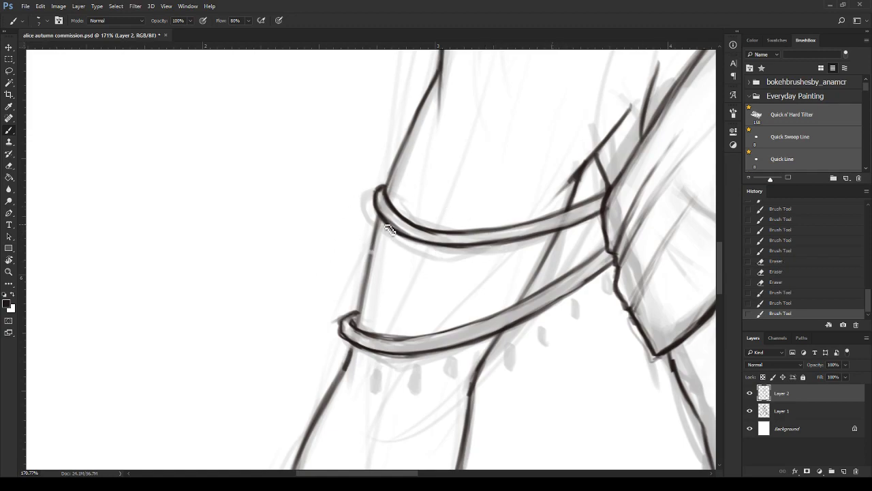
pyautogui.moveTo(381, 216); pyautogui.dragTo(368, 276)
pyautogui.moveTo(373, 245); pyautogui.dragTo(356, 326)
pyautogui.moveTo(369, 287); pyautogui.dragTo(357, 337)
# - Undo the last edge stroke and redraw the upper armband's lower edge slightly higher
pyautogui.scroll(-3, 374, 382)
pyautogui.scroll(-3, 422, 440)
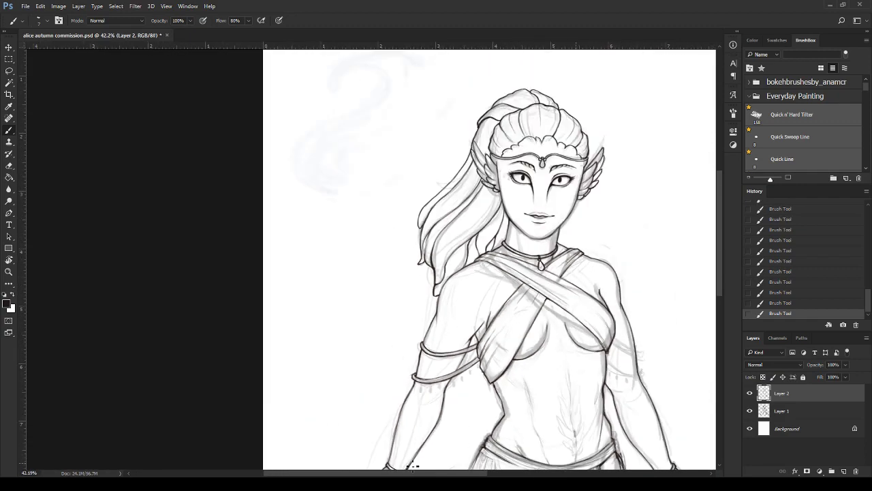
pyautogui.hscroll(3, 420, 469)
pyautogui.hscroll(1, 412, 434)
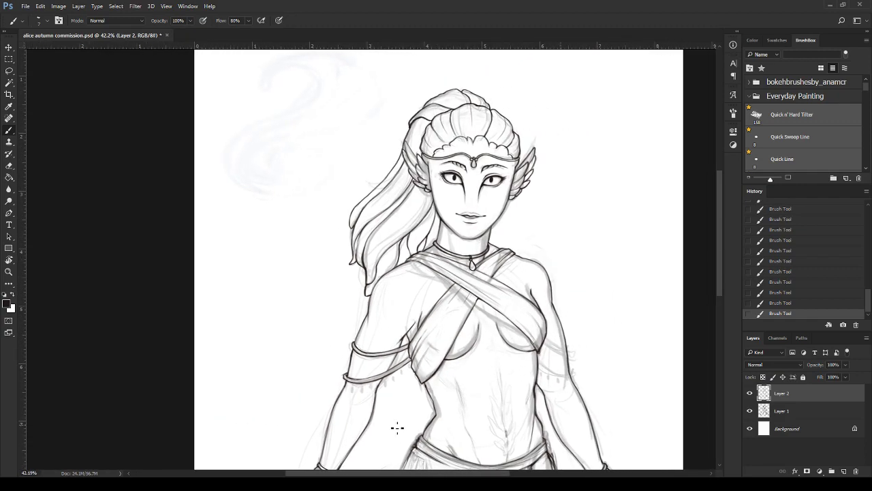
pyautogui.scroll(2, 398, 427)
pyautogui.scroll(1, 400, 427)
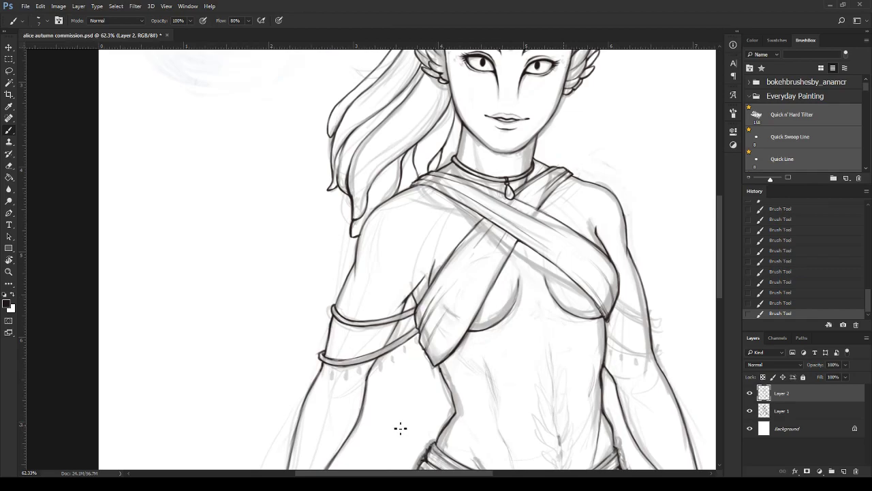
pyautogui.scroll(-2, 399, 428)
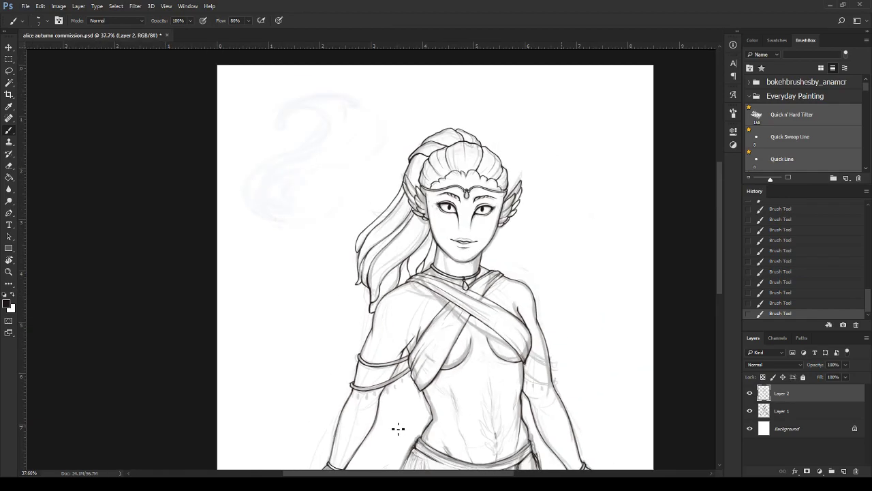
pyautogui.scroll(4, 398, 429)
pyautogui.scroll(1, 398, 433)
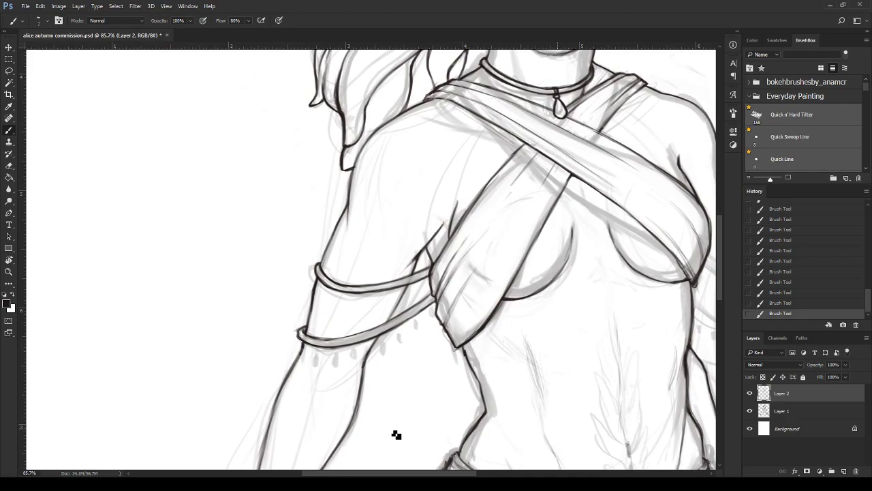
pyautogui.scroll(2, 386, 372)
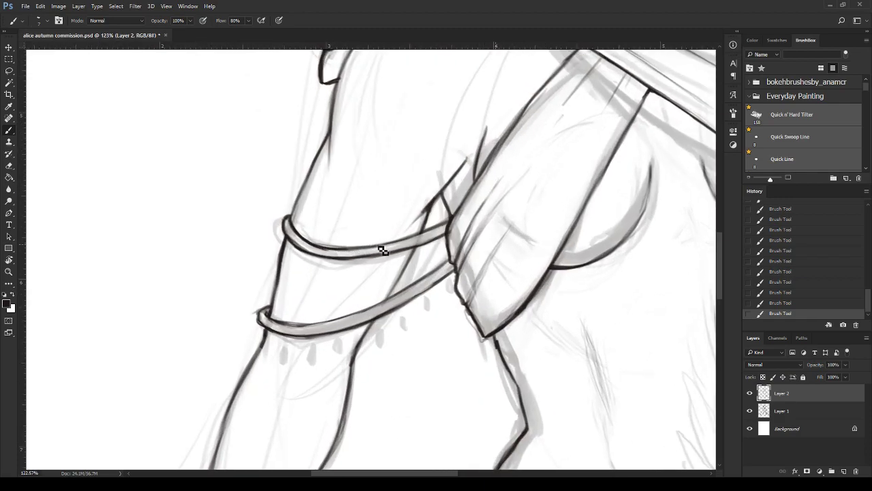
pyautogui.hotkey('ctrl', 'z')
pyautogui.moveTo(348, 260); pyautogui.dragTo(455, 225)
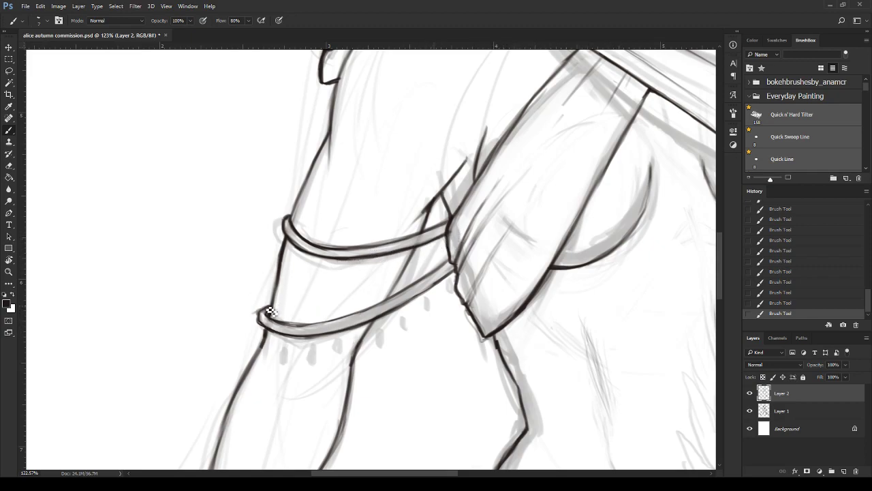
# - Re-ink both left armbands' edges and reshape their curled left ends
pyautogui.moveTo(270, 311); pyautogui.dragTo(265, 318)
pyautogui.moveTo(271, 312); pyautogui.dragTo(264, 330)
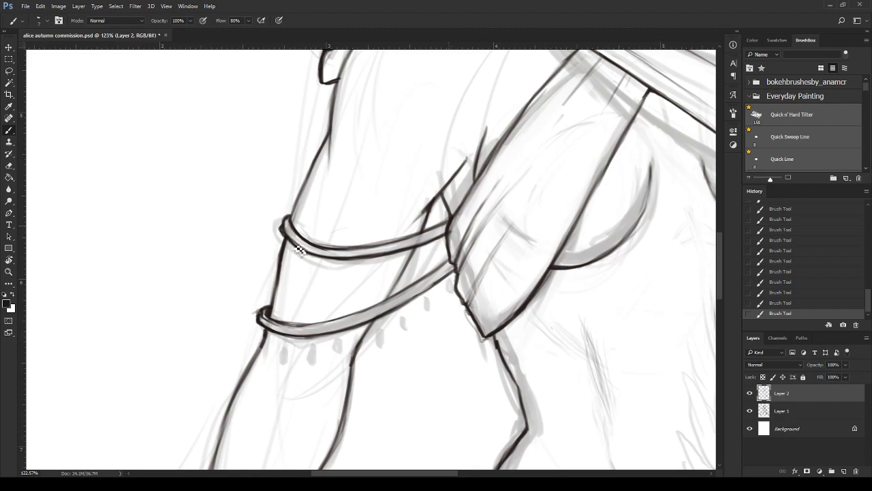
pyautogui.moveTo(284, 234); pyautogui.dragTo(292, 231)
pyautogui.moveTo(451, 230); pyautogui.dragTo(306, 250)
pyautogui.moveTo(446, 274); pyautogui.dragTo(329, 326)
pyautogui.moveTo(412, 302); pyautogui.dragTo(306, 320)
pyautogui.moveTo(284, 233)
pyautogui.mouseDown()
pyautogui.moveTo(319, 254)
pyautogui.moveTo(297, 242)
pyautogui.moveTo(307, 254)
pyautogui.mouseUp()
pyautogui.moveTo(282, 227); pyautogui.dragTo(308, 250)
pyautogui.moveTo(266, 311)
pyautogui.mouseDown()
pyautogui.moveTo(275, 327)
pyautogui.moveTo(295, 332)
pyautogui.mouseUp()
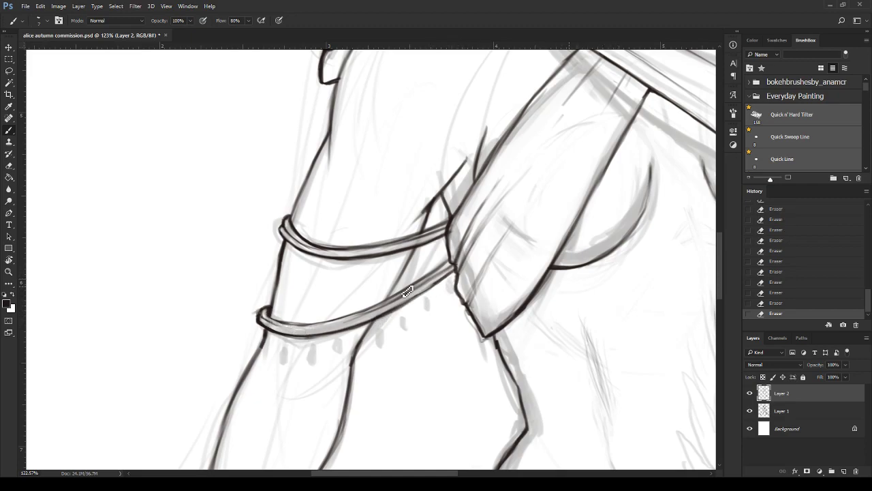
# - Draw a band from the right armpit across the right upper arm
pyautogui.scroll(-3, 406, 291)
pyautogui.scroll(-2, 406, 291)
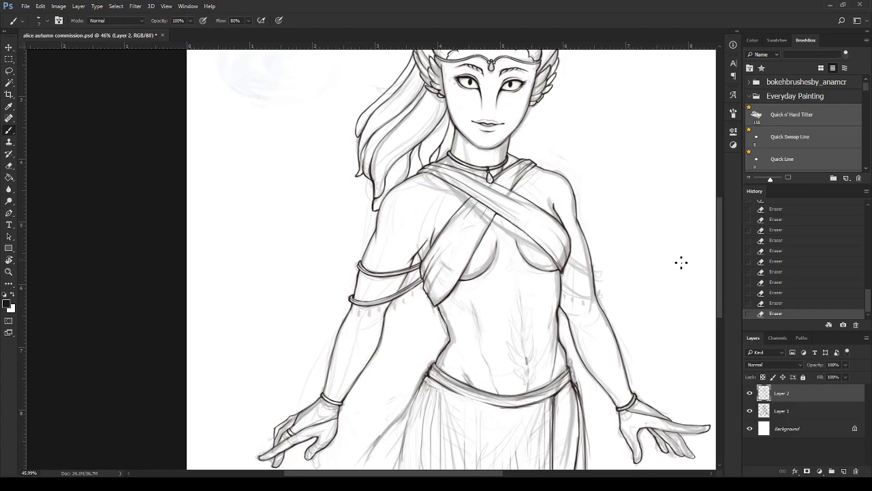
pyautogui.scroll(-2, 708, 277)
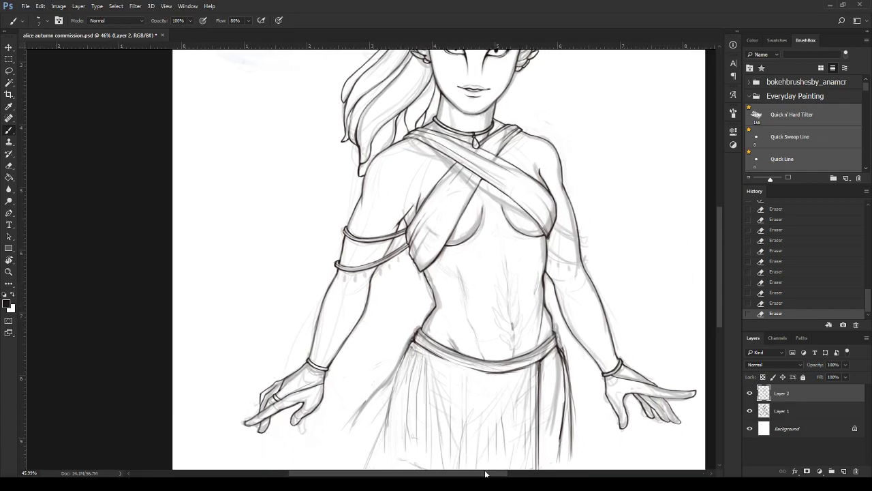
pyautogui.scroll(2, 510, 259)
pyautogui.scroll(2, 498, 234)
pyautogui.moveTo(498, 234); pyautogui.dragTo(462, 214)
pyautogui.moveTo(521, 235)
pyautogui.mouseDown()
pyautogui.moveTo(462, 205)
pyautogui.moveTo(514, 231)
pyautogui.mouseUp()
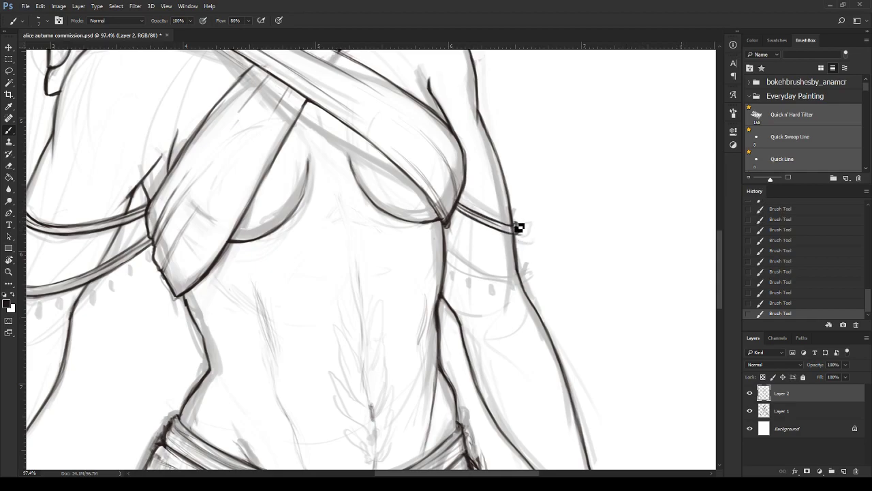
# - Clean up faint sketch marks and duplicate strokes around the right arm strap
pyautogui.scroll(-3, 489, 198)
pyautogui.scroll(3, 549, 248)
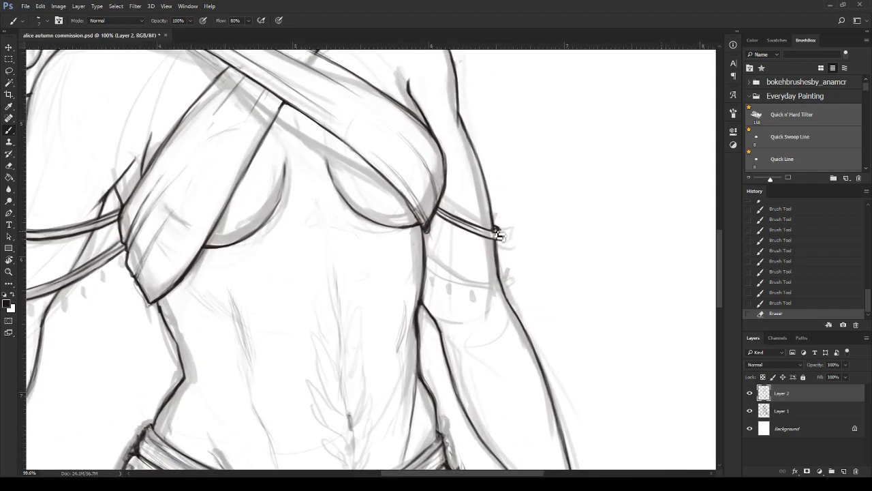
pyautogui.moveTo(505, 248); pyautogui.dragTo(505, 235)
pyautogui.scroll(-5, 505, 227)
pyautogui.scroll(-1, 506, 227)
pyautogui.scroll(6, 505, 227)
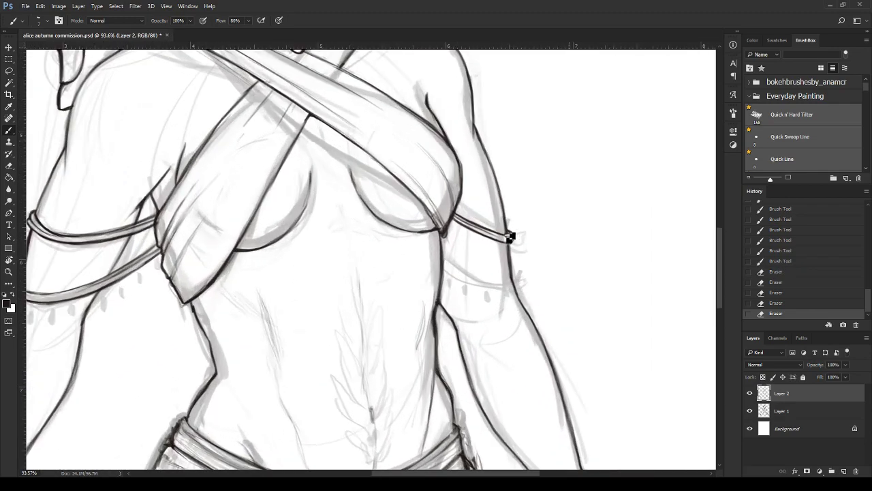
pyautogui.moveTo(440, 221)
pyautogui.mouseDown()
pyautogui.moveTo(465, 236)
pyautogui.moveTo(506, 240)
pyautogui.mouseUp()
pyautogui.moveTo(430, 212); pyautogui.dragTo(507, 246)
pyautogui.click(507, 245)
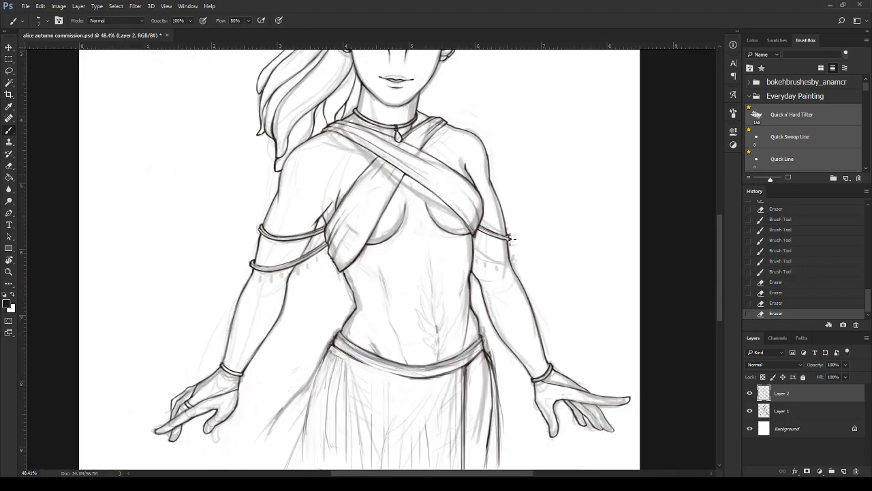
# - Ink the lower armband with two parallel edges across the right arm using the Brush
pyautogui.scroll(-5, 510, 240)
pyautogui.moveTo(545, 311); pyautogui.dragTo(381, 286)
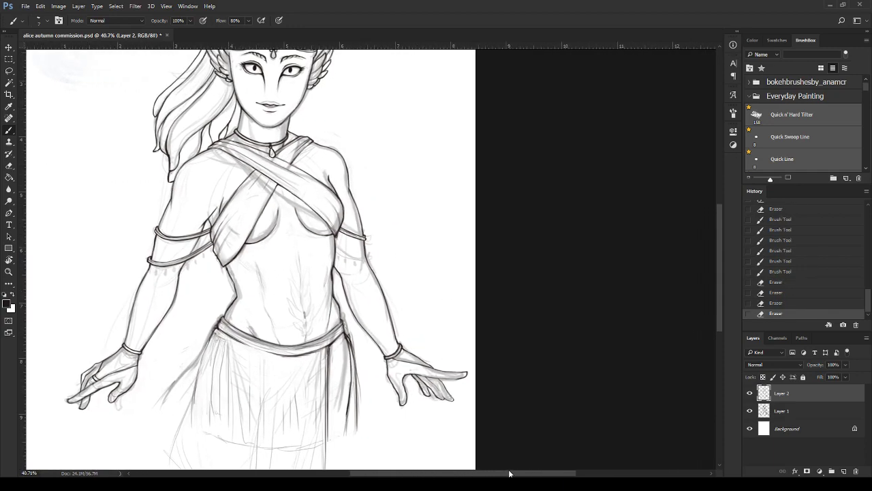
pyautogui.scroll(3, 381, 286)
pyautogui.scroll(2, 331, 244)
pyautogui.press('b')
pyautogui.moveTo(305, 239)
pyautogui.mouseDown()
pyautogui.moveTo(379, 266)
pyautogui.moveTo(409, 265)
pyautogui.mouseUp()
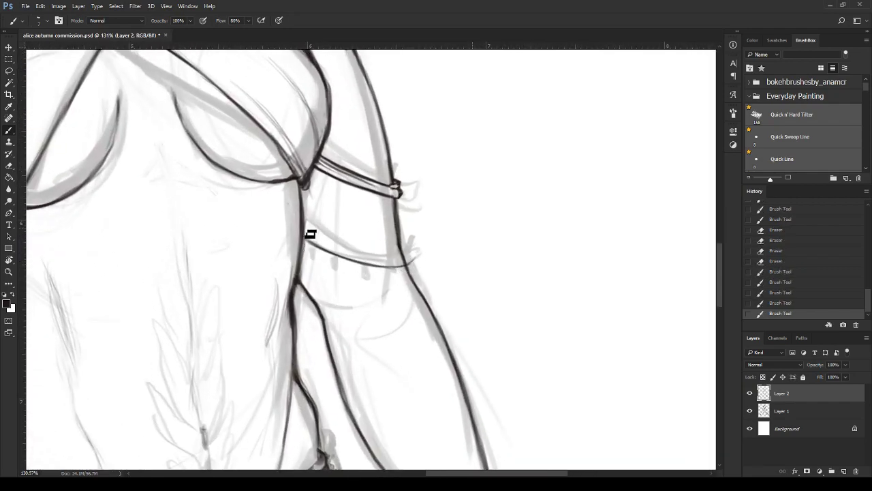
pyautogui.moveTo(307, 234)
pyautogui.mouseDown()
pyautogui.moveTo(331, 249)
pyautogui.moveTo(408, 264)
pyautogui.moveTo(336, 246)
pyautogui.moveTo(393, 264)
pyautogui.mouseUp()
pyautogui.hotkey('ctrl', 'z')
pyautogui.moveTo(333, 247)
pyautogui.mouseDown()
pyautogui.moveTo(408, 258)
pyautogui.moveTo(402, 263)
pyautogui.mouseUp()
pyautogui.moveTo(306, 238)
pyautogui.mouseDown()
pyautogui.moveTo(338, 253)
pyautogui.moveTo(413, 260)
pyautogui.mouseUp()
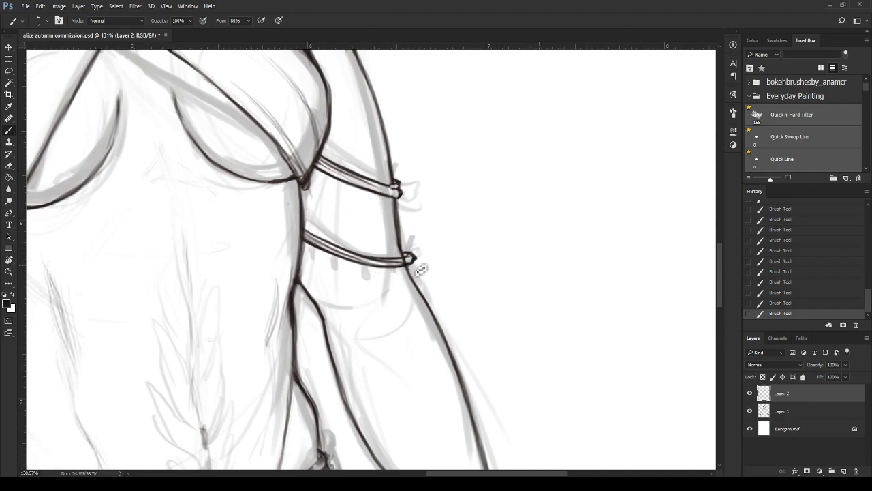
# - Erase stray marks and draw a neat knot at the lower armband's right end
pyautogui.scroll(-3, 419, 267)
pyautogui.scroll(-3, 408, 252)
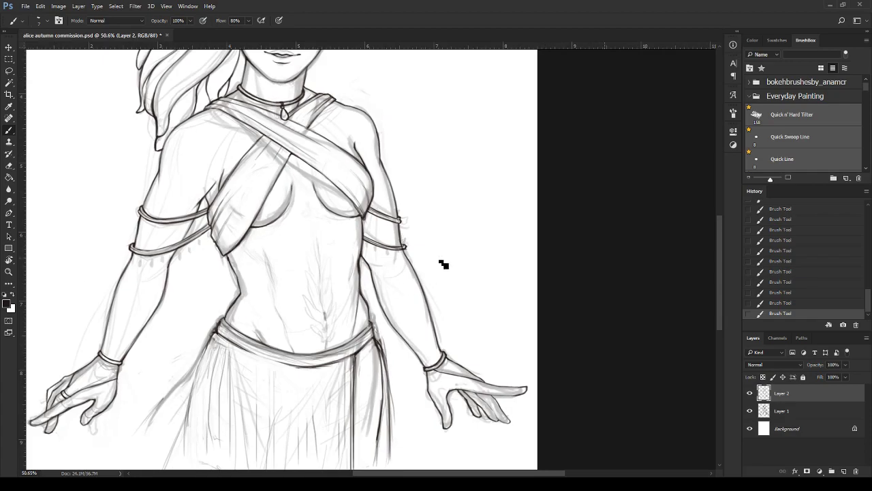
pyautogui.scroll(8, 399, 243)
pyautogui.moveTo(423, 267)
pyautogui.mouseDown()
pyautogui.moveTo(389, 275)
pyautogui.moveTo(429, 259)
pyautogui.moveTo(429, 282)
pyautogui.mouseUp()
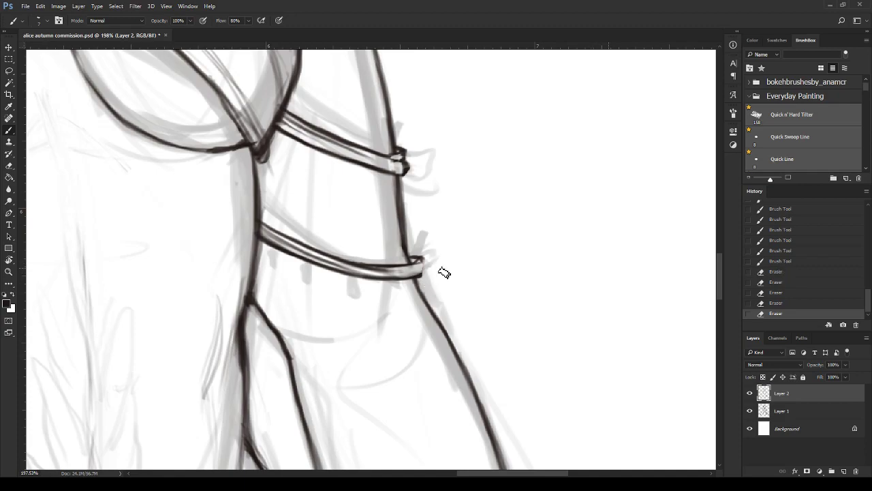
pyautogui.moveTo(420, 267)
pyautogui.mouseDown()
pyautogui.moveTo(429, 271)
pyautogui.moveTo(414, 271)
pyautogui.mouseUp()
pyautogui.moveTo(421, 267)
pyautogui.mouseDown()
pyautogui.moveTo(429, 274)
pyautogui.moveTo(419, 260)
pyautogui.moveTo(429, 270)
pyautogui.mouseUp()
pyautogui.moveTo(422, 264); pyautogui.dragTo(436, 272)
pyautogui.scroll(-6, 420, 382)
pyautogui.scroll(-3, 481, 469)
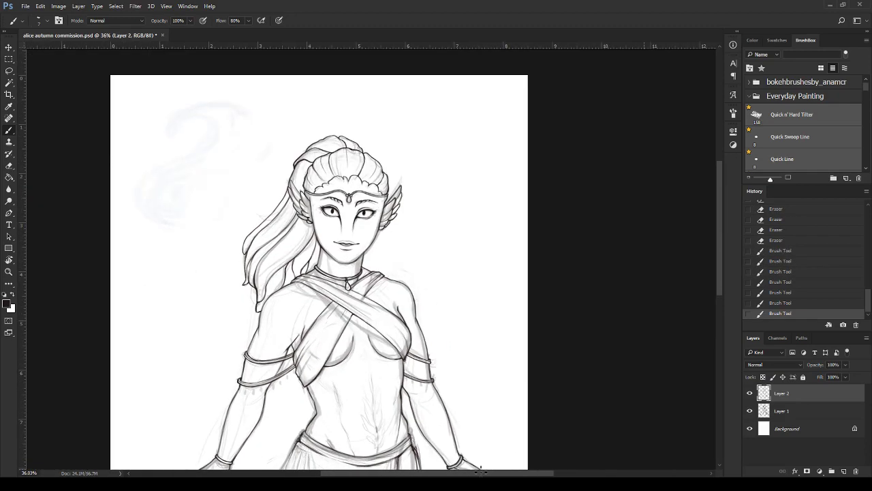
pyautogui.hscroll(-3, 467, 475)
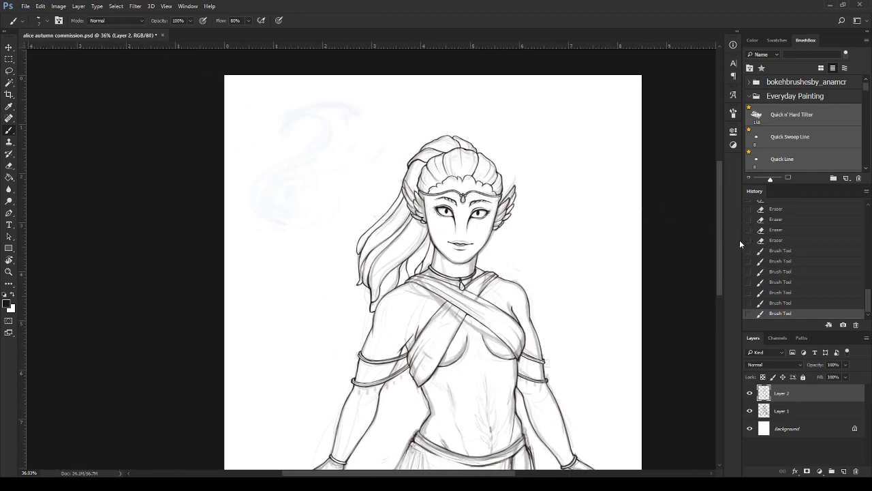
pyautogui.scroll(-2, 724, 235)
pyautogui.scroll(-3, 642, 300)
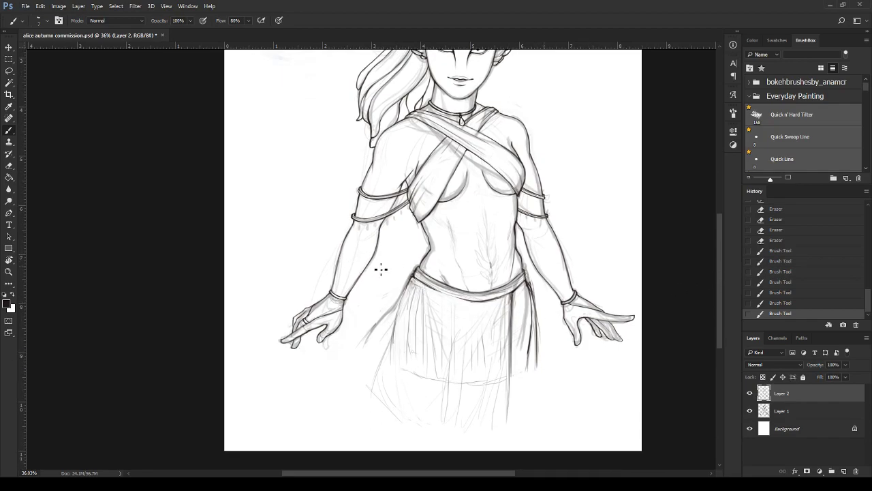
pyautogui.scroll(3, 380, 269)
# - Draw the first bead, charm strings and a teardrop charm along the lower left armband
pyautogui.scroll(3, 353, 171)
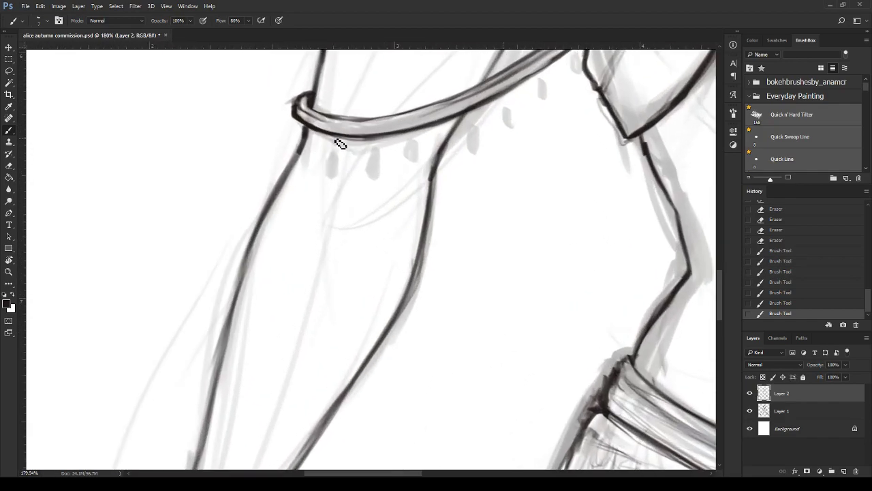
pyautogui.click(334, 151)
pyautogui.click(334, 151)
pyautogui.moveTo(333, 153); pyautogui.dragTo(326, 177)
pyautogui.moveTo(376, 139); pyautogui.dragTo(386, 178)
pyautogui.moveTo(412, 133)
pyautogui.mouseDown()
pyautogui.moveTo(409, 166)
pyautogui.moveTo(417, 160)
pyautogui.mouseUp()
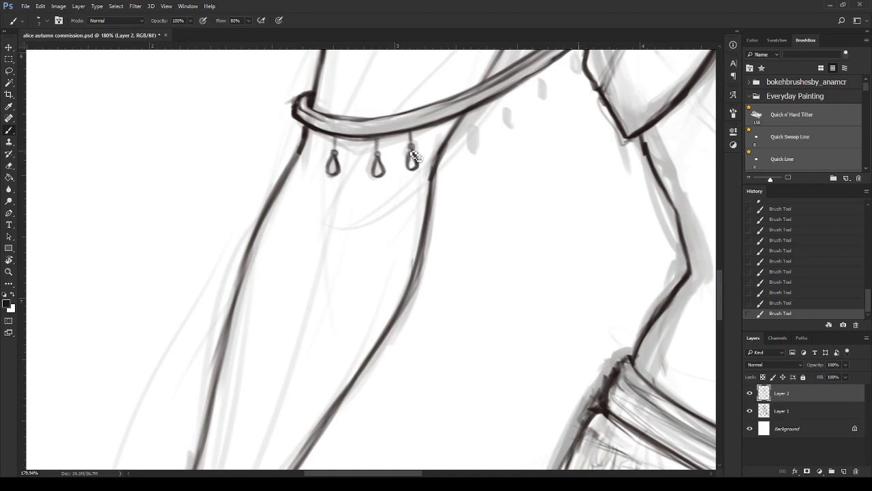
pyautogui.moveTo(450, 120); pyautogui.dragTo(451, 149)
pyautogui.moveTo(304, 135); pyautogui.dragTo(305, 154)
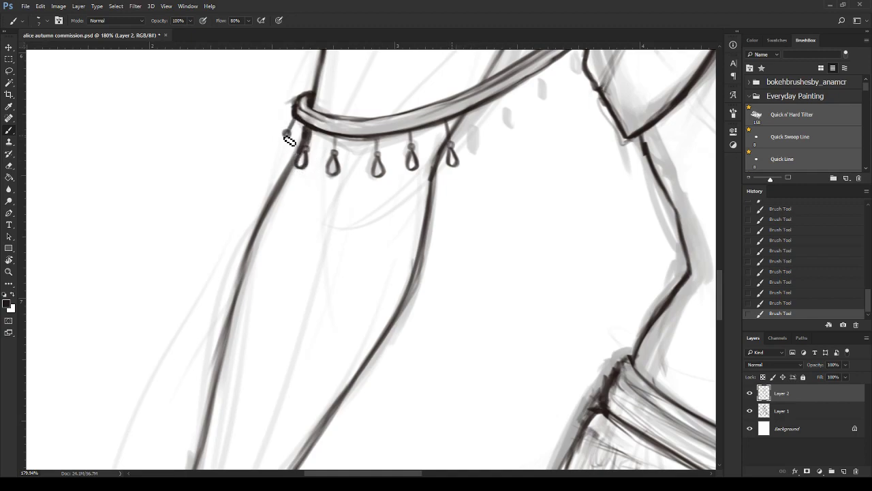
pyautogui.moveTo(286, 135); pyautogui.dragTo(285, 136)
# - Add more strings and teardrop charms along the band, replacing one misplaced string and bead
pyautogui.scroll(-5, 331, 140)
pyautogui.scroll(4, 534, 195)
pyautogui.scroll(4, 455, 163)
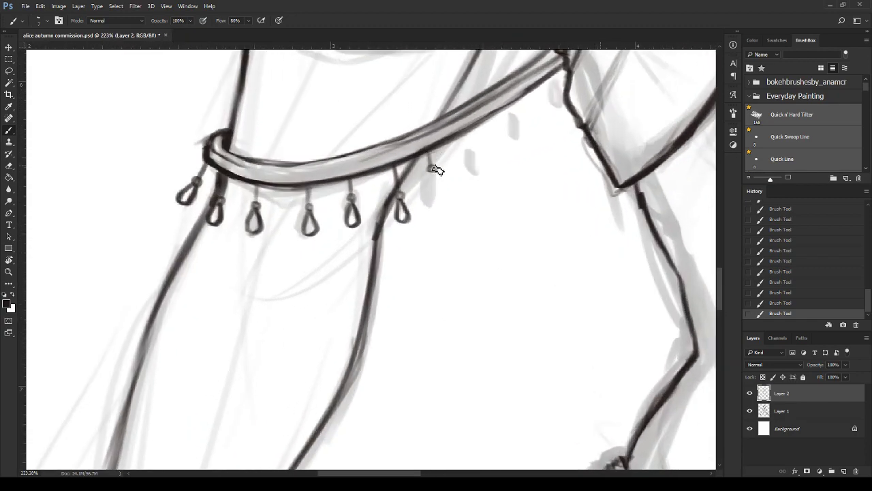
pyautogui.moveTo(430, 171); pyautogui.dragTo(436, 191)
pyautogui.moveTo(456, 142); pyautogui.dragTo(475, 181)
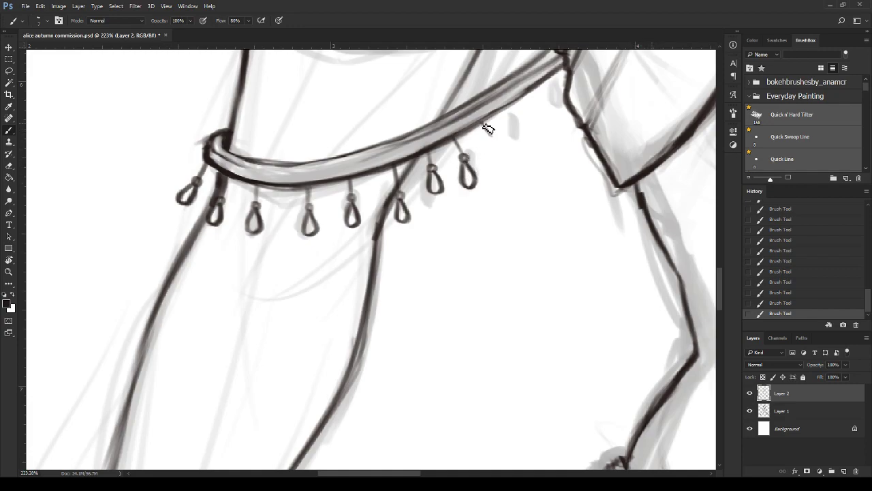
pyautogui.moveTo(482, 123); pyautogui.dragTo(495, 145)
pyautogui.moveTo(481, 123)
pyautogui.mouseDown()
pyautogui.moveTo(500, 141)
pyautogui.moveTo(485, 135)
pyautogui.moveTo(492, 176)
pyautogui.mouseUp()
pyautogui.moveTo(491, 176)
pyautogui.mouseDown()
pyautogui.moveTo(496, 165)
pyautogui.moveTo(497, 177)
pyautogui.mouseUp()
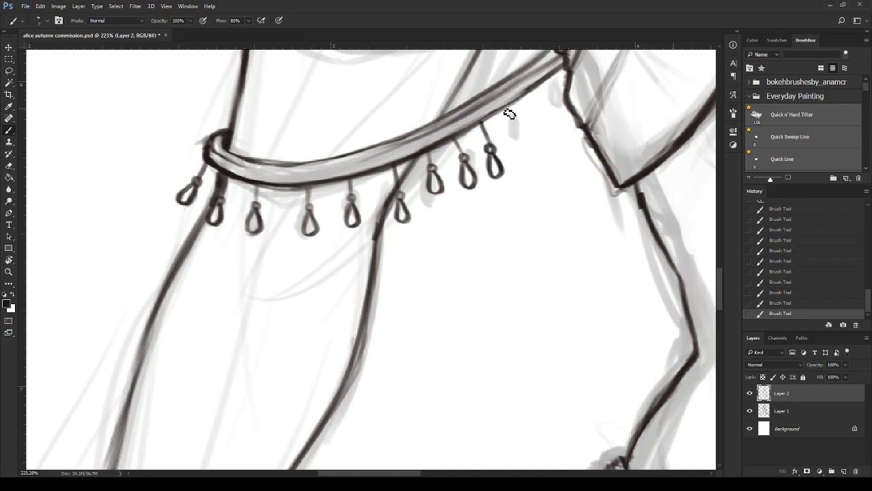
pyautogui.moveTo(508, 109); pyautogui.dragTo(523, 161)
pyautogui.moveTo(536, 86)
pyautogui.mouseDown()
pyautogui.moveTo(545, 140)
pyautogui.moveTo(553, 119)
pyautogui.mouseUp()
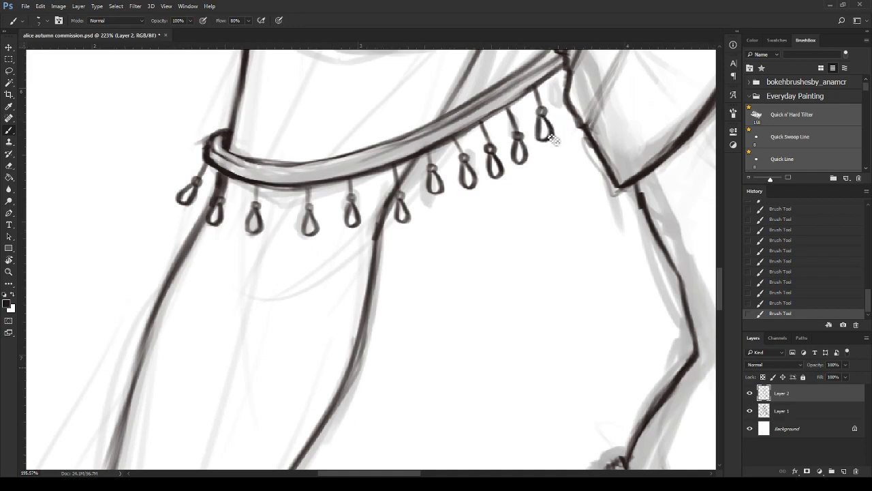
pyautogui.scroll(-5, 553, 136)
pyautogui.moveTo(409, 474); pyautogui.dragTo(457, 473)
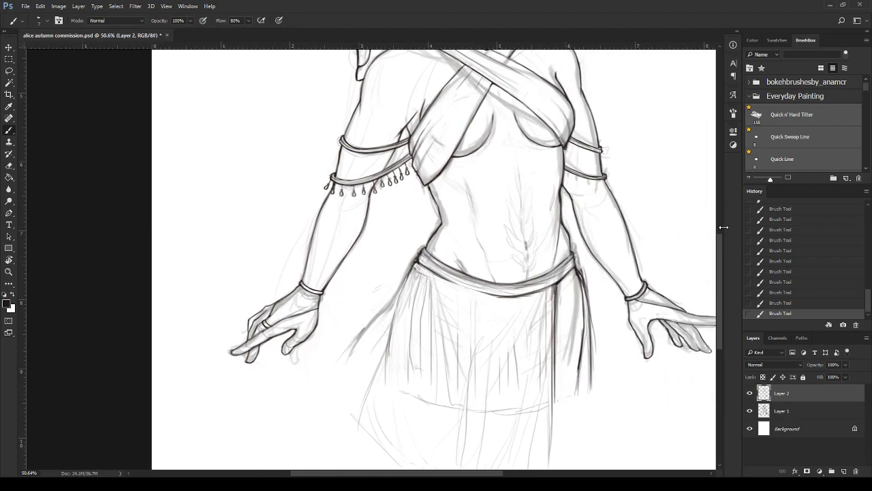
# - Draw teardrop charms and hooked charm stems under the upper armband
pyautogui.scroll(3, 712, 252)
pyautogui.scroll(3, 342, 179)
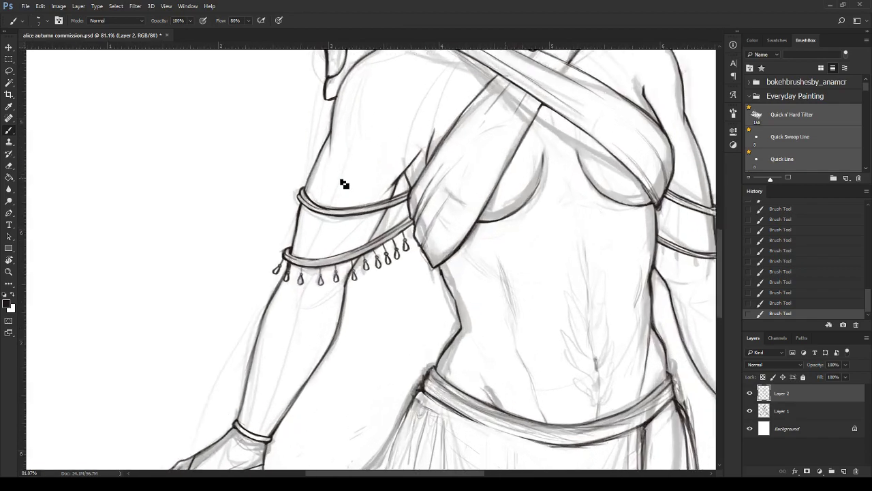
pyautogui.scroll(3, 287, 230)
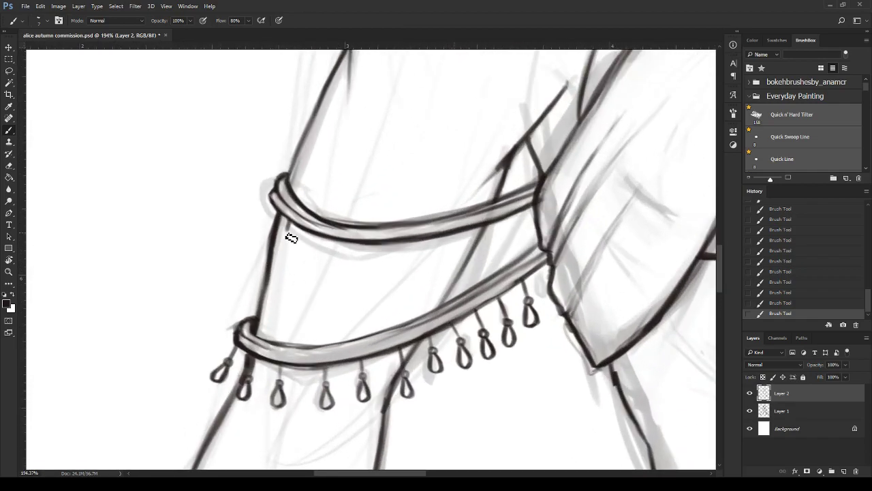
pyautogui.moveTo(283, 232)
pyautogui.mouseDown()
pyautogui.moveTo(312, 259)
pyautogui.moveTo(351, 258)
pyautogui.mouseUp()
pyautogui.click(315, 237)
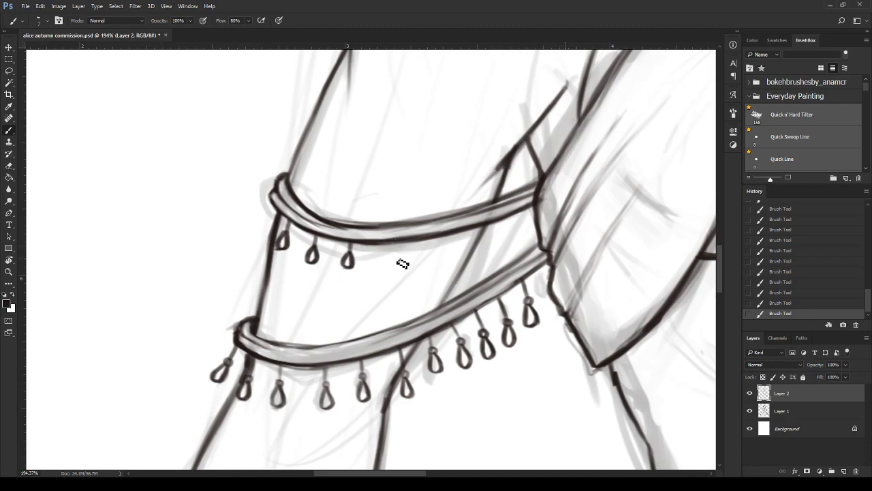
pyautogui.moveTo(386, 256)
pyautogui.mouseDown()
pyautogui.moveTo(418, 251)
pyautogui.moveTo(420, 263)
pyautogui.mouseUp()
pyautogui.moveTo(444, 235)
pyautogui.mouseDown()
pyautogui.moveTo(446, 247)
pyautogui.moveTo(474, 248)
pyautogui.mouseUp()
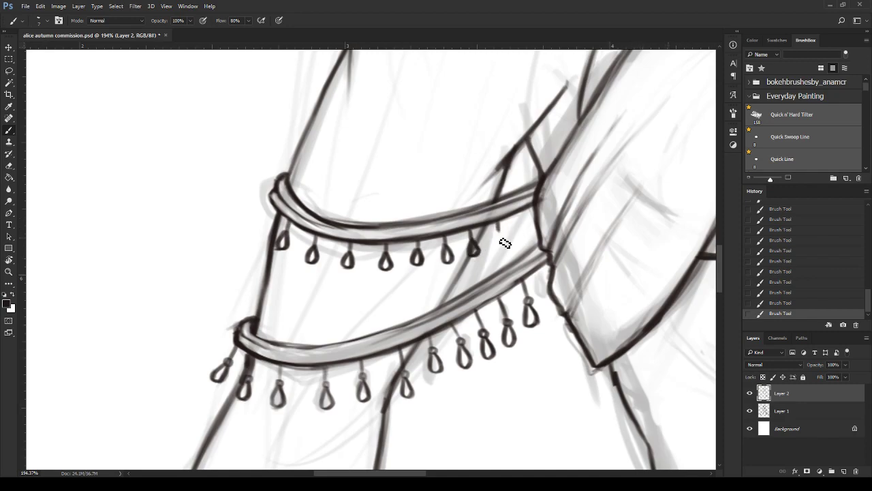
pyautogui.moveTo(497, 229); pyautogui.dragTo(502, 246)
pyautogui.moveTo(523, 215); pyautogui.dragTo(530, 242)
# - Start the right arm band's charm row with a stem and hanging teardrop
pyautogui.scroll(-4, 414, 243)
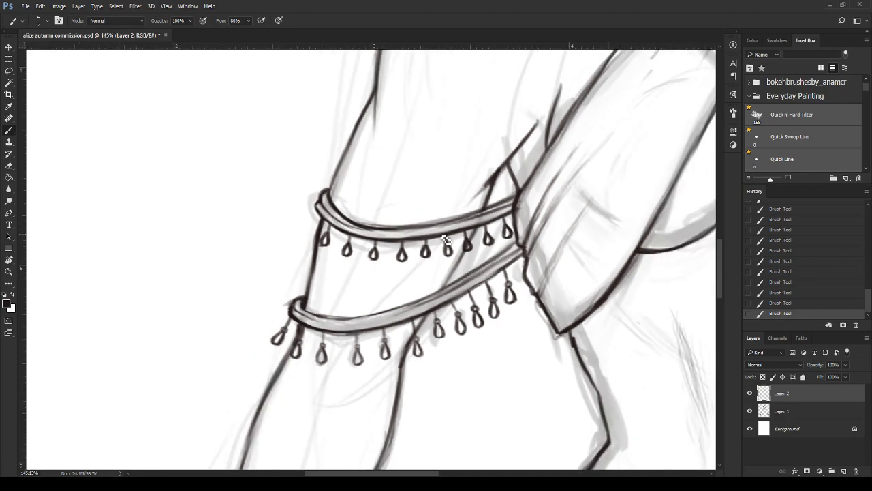
pyautogui.scroll(2, 273, 240)
pyautogui.scroll(-3, 335, 245)
pyautogui.scroll(-2, 372, 325)
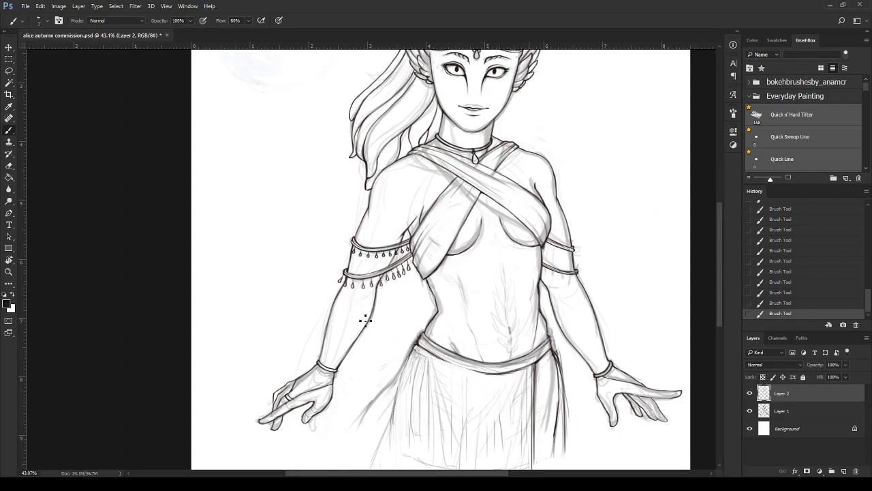
pyautogui.moveTo(420, 470); pyautogui.dragTo(461, 444)
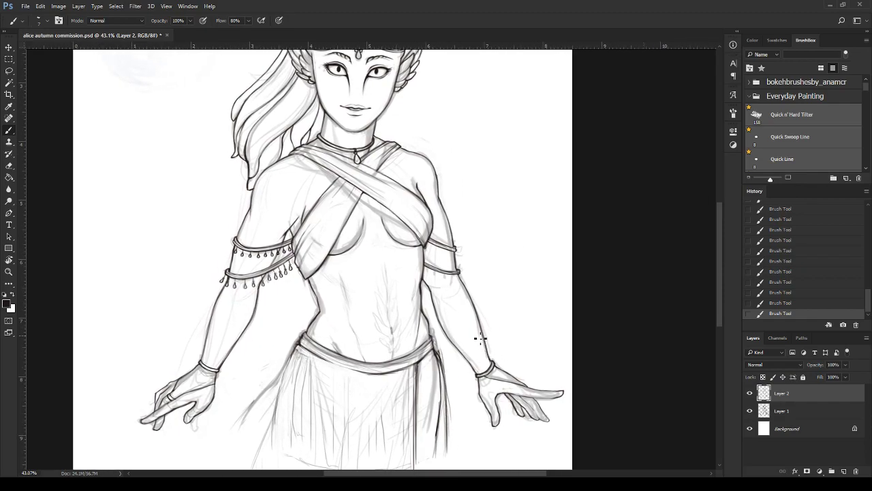
pyautogui.scroll(5, 479, 332)
pyautogui.scroll(3, 375, 223)
pyautogui.moveTo(370, 200); pyautogui.dragTo(370, 219)
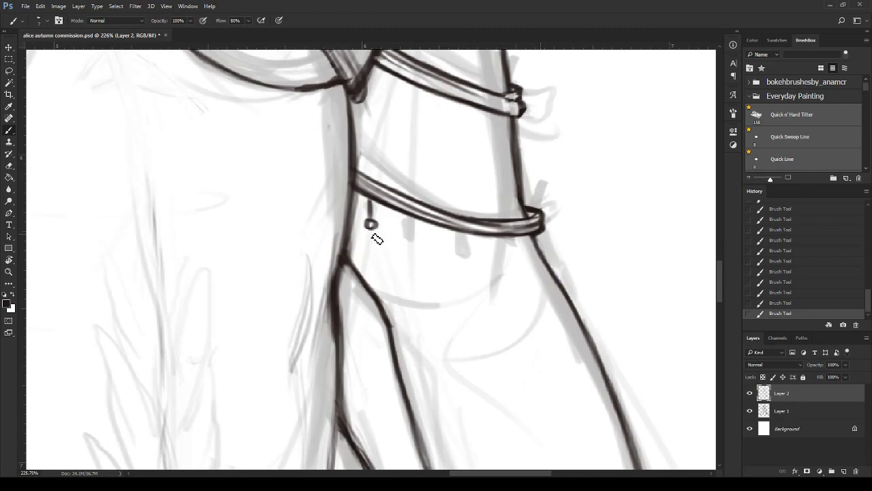
pyautogui.moveTo(368, 229)
pyautogui.mouseDown()
pyautogui.moveTo(372, 265)
pyautogui.moveTo(374, 246)
pyautogui.mouseUp()
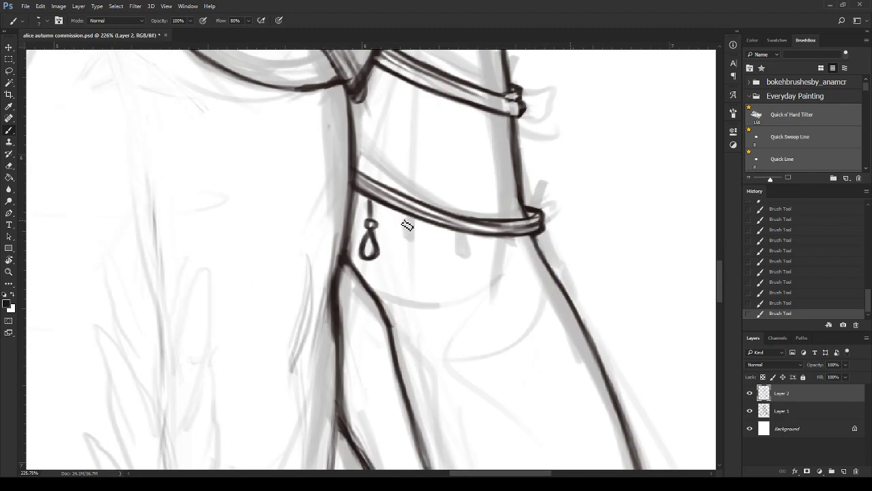
# - Hang five more charms along the armband out past its end
pyautogui.moveTo(400, 215)
pyautogui.mouseDown()
pyautogui.moveTo(393, 267)
pyautogui.moveTo(408, 267)
pyautogui.moveTo(409, 259)
pyautogui.mouseUp()
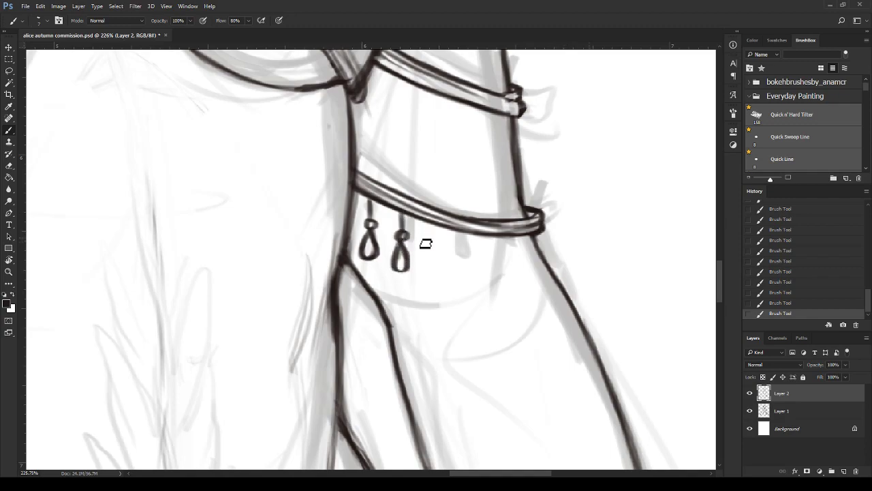
pyautogui.moveTo(431, 223)
pyautogui.mouseDown()
pyautogui.moveTo(429, 268)
pyautogui.moveTo(439, 259)
pyautogui.moveTo(442, 271)
pyautogui.mouseUp()
pyautogui.moveTo(464, 233)
pyautogui.mouseDown()
pyautogui.moveTo(465, 287)
pyautogui.moveTo(481, 289)
pyautogui.mouseUp()
pyautogui.moveTo(499, 233); pyautogui.dragTo(509, 287)
pyautogui.moveTo(527, 234)
pyautogui.mouseDown()
pyautogui.moveTo(530, 282)
pyautogui.moveTo(542, 281)
pyautogui.mouseUp()
pyautogui.moveTo(543, 234)
pyautogui.mouseDown()
pyautogui.moveTo(575, 268)
pyautogui.moveTo(570, 274)
pyautogui.mouseUp()
# - Hang three more teardrop charms under the upper armband and erase overlapping bits
pyautogui.scroll(-8, 604, 243)
pyautogui.hscroll(4, 461, 436)
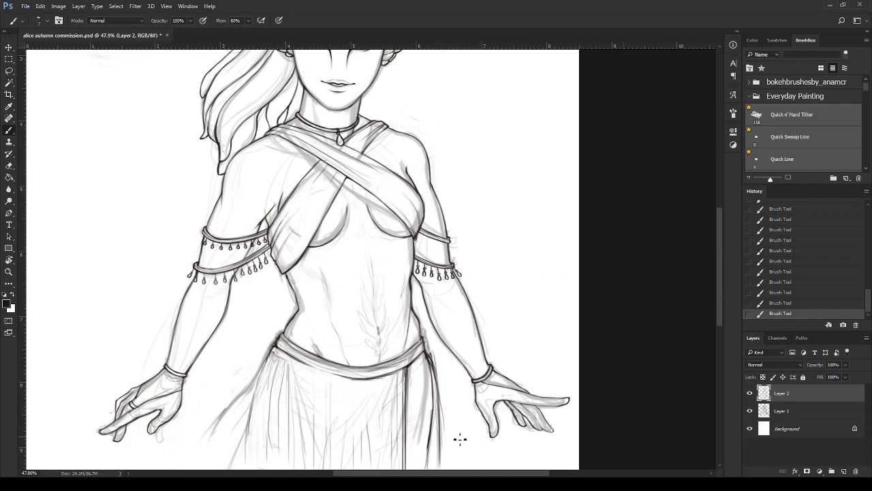
pyautogui.scroll(7, 477, 241)
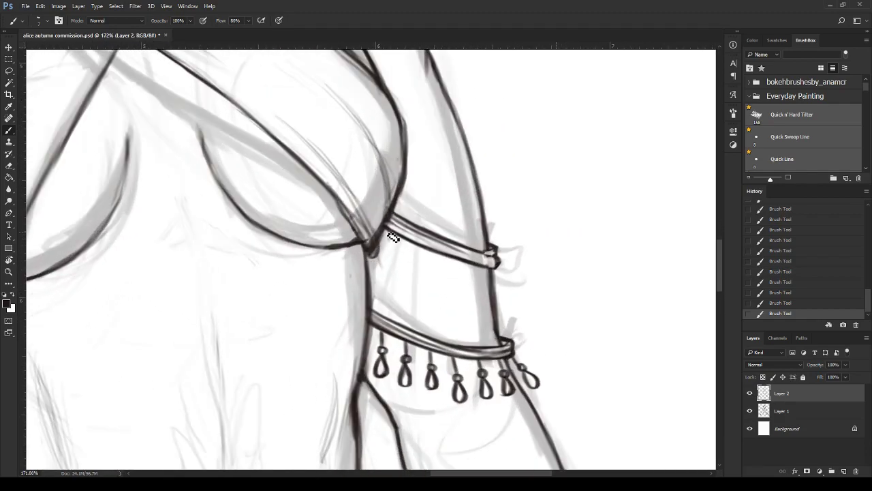
pyautogui.moveTo(389, 244)
pyautogui.mouseDown()
pyautogui.moveTo(389, 258)
pyautogui.moveTo(389, 250)
pyautogui.moveTo(414, 267)
pyautogui.moveTo(411, 258)
pyautogui.mouseUp()
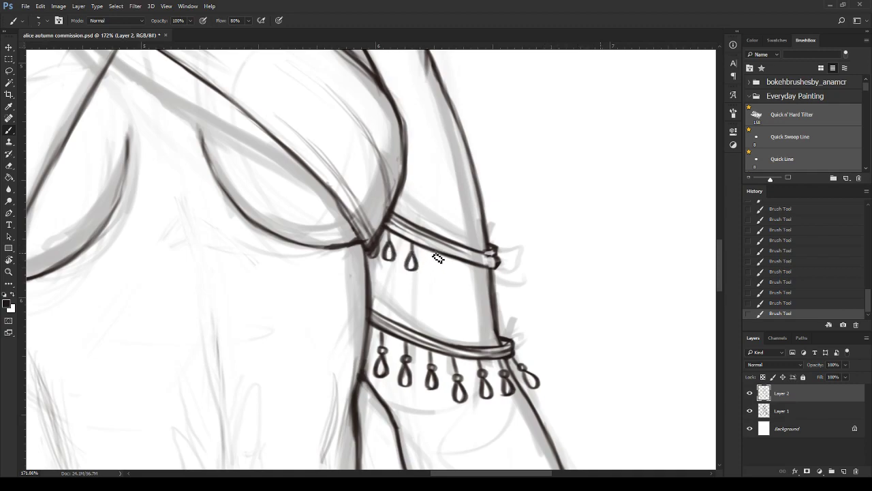
pyautogui.moveTo(434, 265); pyautogui.dragTo(466, 281)
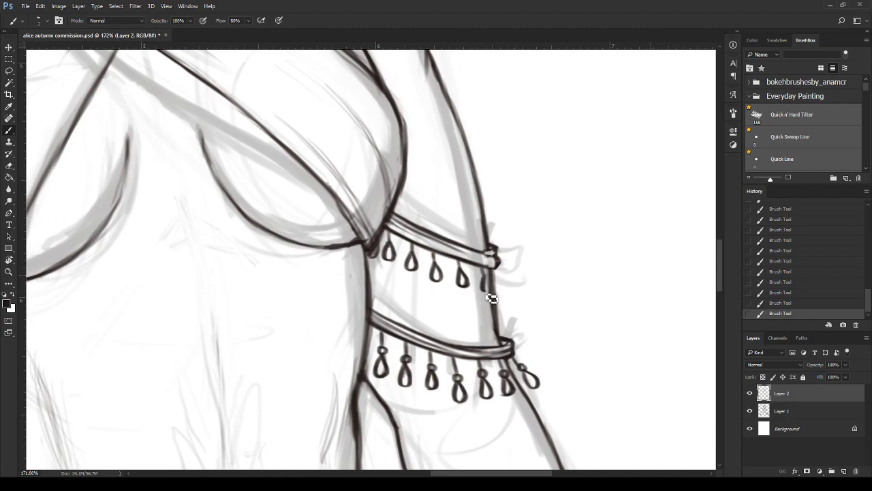
pyautogui.moveTo(488, 270)
pyautogui.mouseDown()
pyautogui.moveTo(489, 289)
pyautogui.moveTo(516, 291)
pyautogui.mouseUp()
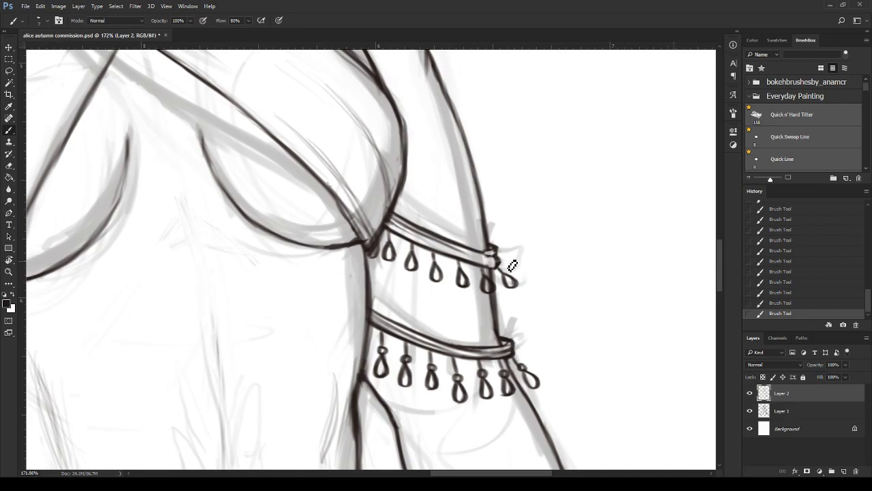
pyautogui.click(489, 286)
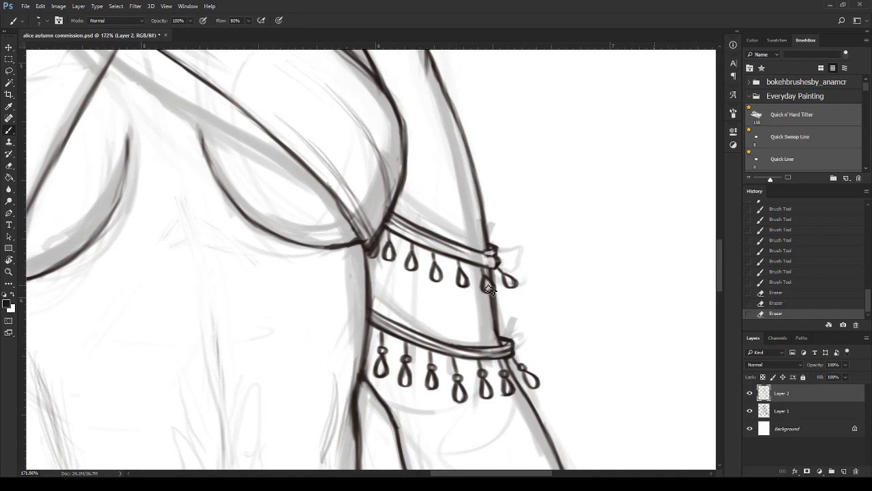
pyautogui.click(489, 286)
pyautogui.click(511, 275)
pyautogui.scroll(-5, 512, 274)
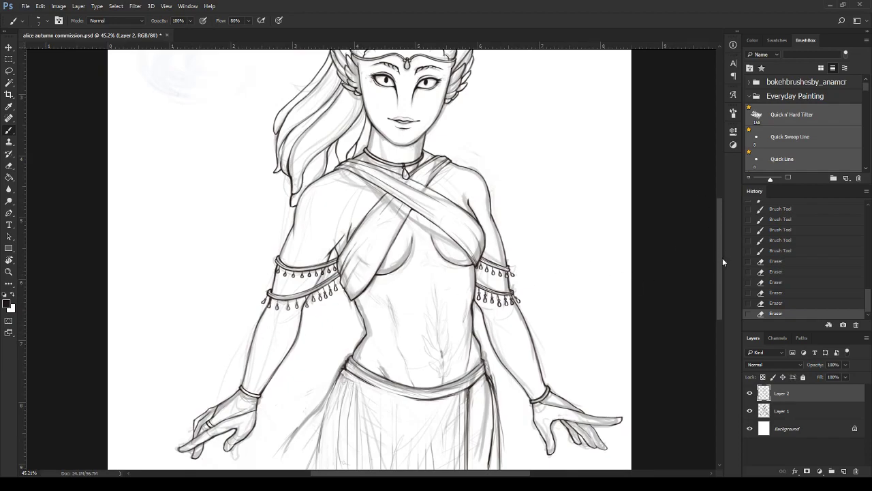
# - Touch up where the charm strings join the left arm's lower band
pyautogui.scroll(-2, 717, 262)
pyautogui.scroll(5, 317, 225)
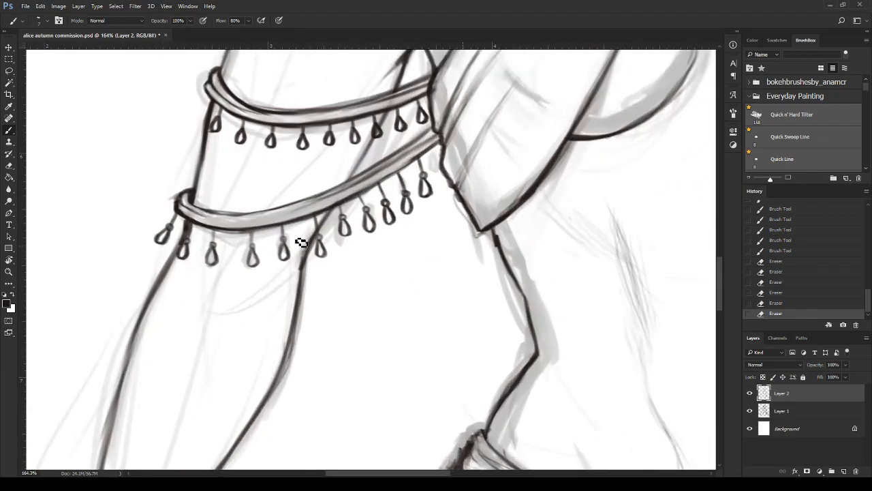
pyautogui.moveTo(318, 212)
pyautogui.mouseDown()
pyautogui.moveTo(324, 246)
pyautogui.moveTo(278, 243)
pyautogui.moveTo(241, 252)
pyautogui.mouseUp()
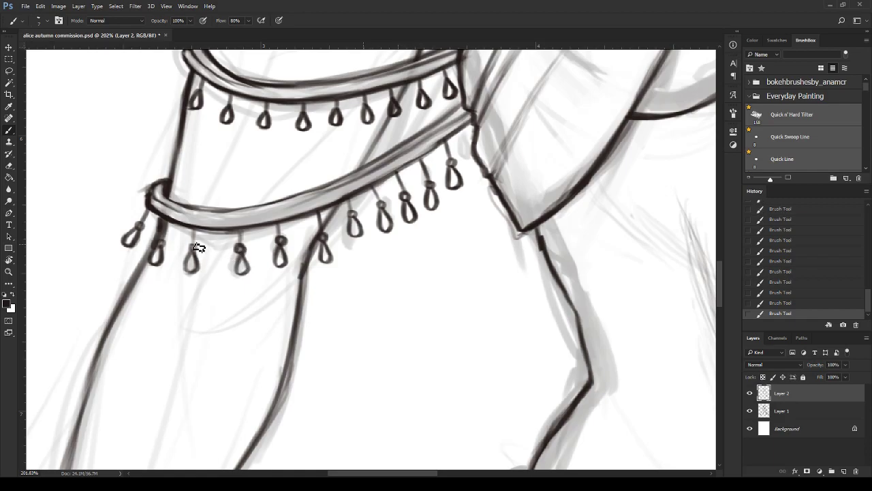
pyautogui.scroll(-5, 403, 326)
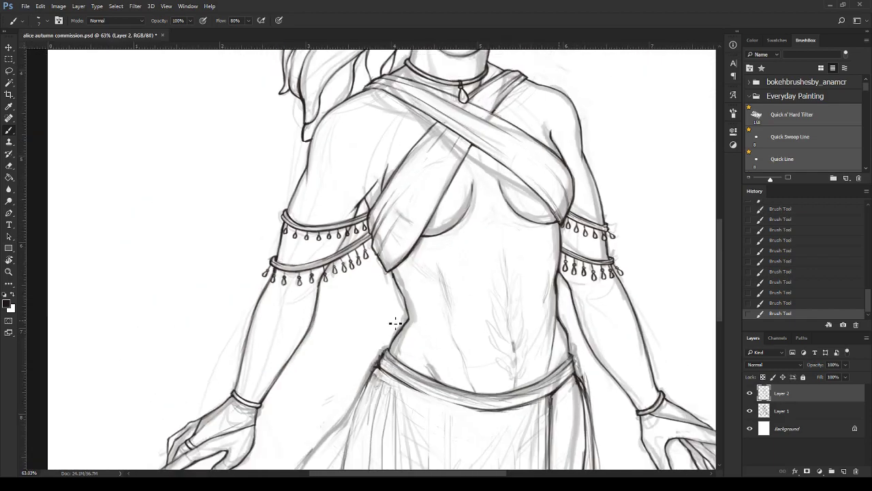
pyautogui.scroll(-3, 403, 326)
pyautogui.moveTo(419, 474); pyautogui.dragTo(441, 474)
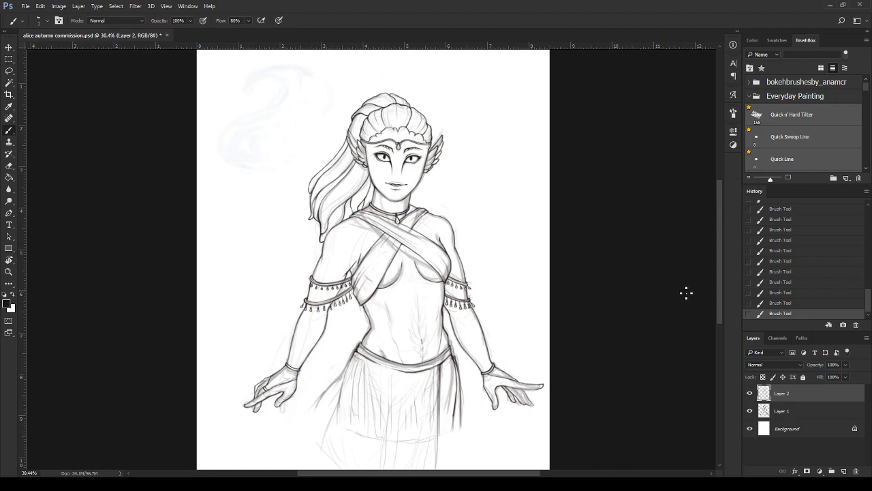
pyautogui.scroll(-1, 718, 300)
pyautogui.scroll(-1, 710, 297)
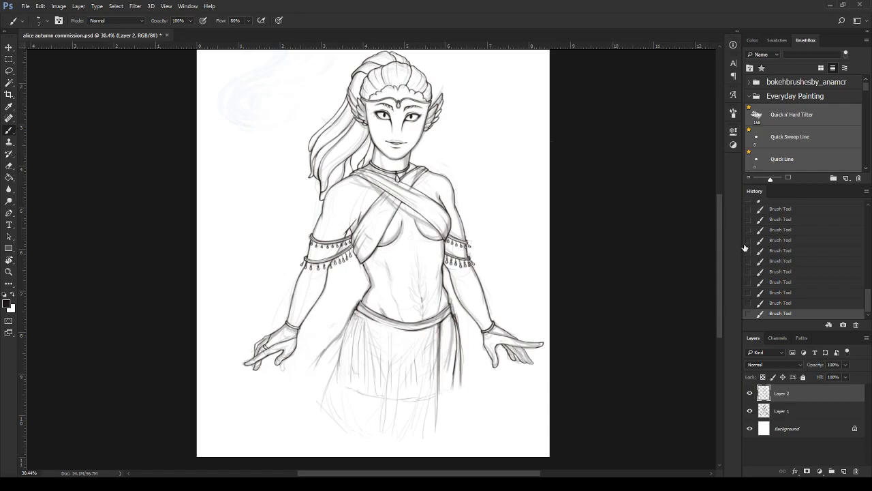
pyautogui.scroll(1, 719, 260)
pyautogui.scroll(3, 343, 165)
pyautogui.scroll(2, 343, 165)
# - Ink the winged ear's inner edge and feather outlines, redrawing one overlong stroke shorter
pyautogui.moveTo(344, 141); pyautogui.dragTo(368, 230)
pyautogui.hotkey('ctrl', 'z')
pyautogui.moveTo(346, 141); pyautogui.dragTo(400, 224)
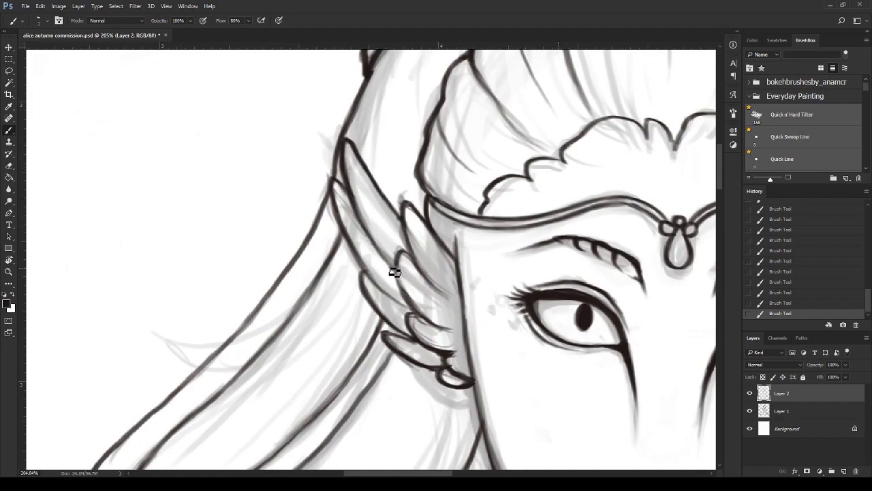
pyautogui.moveTo(384, 258); pyautogui.dragTo(402, 288)
pyautogui.scroll(-5, 419, 262)
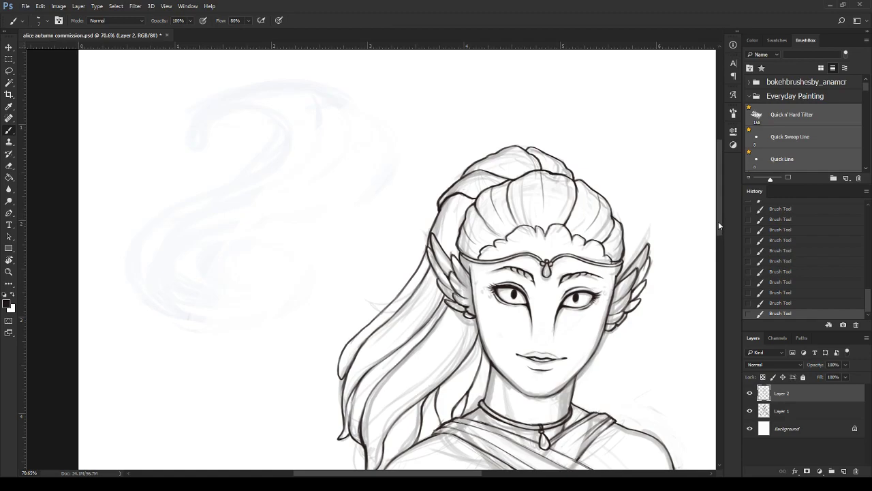
pyautogui.scroll(-5, 716, 227)
pyautogui.scroll(-2, 655, 346)
pyautogui.scroll(-2, 655, 346)
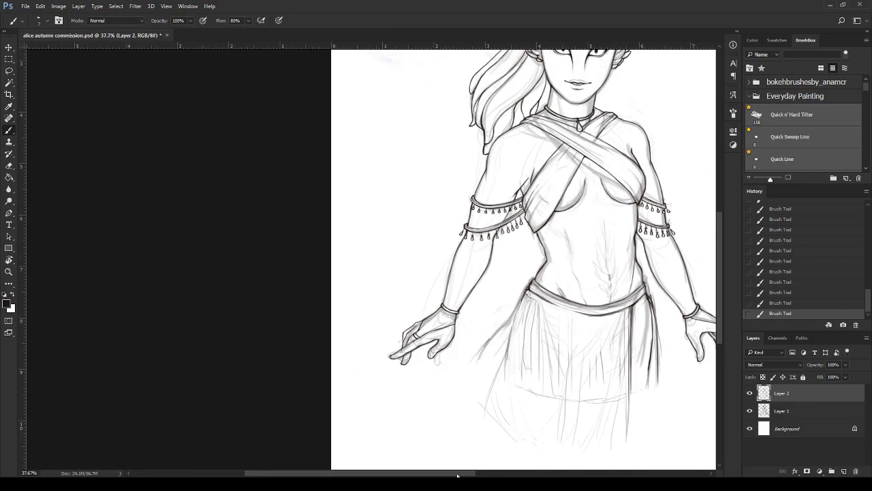
pyautogui.scroll(2, 457, 450)
pyautogui.scroll(1, 415, 413)
# - Draw a dark contour down the skirt's left edge, then lighten its upper part
pyautogui.scroll(2, 415, 413)
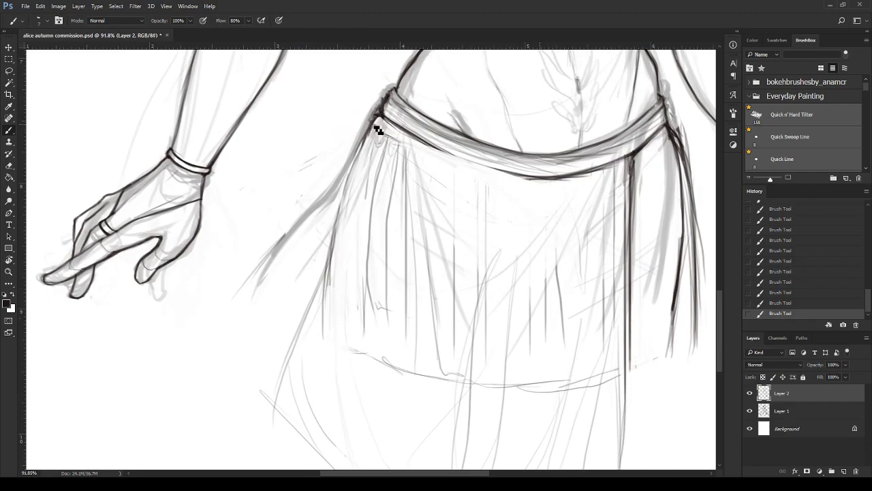
pyautogui.moveTo(372, 126); pyautogui.dragTo(324, 289)
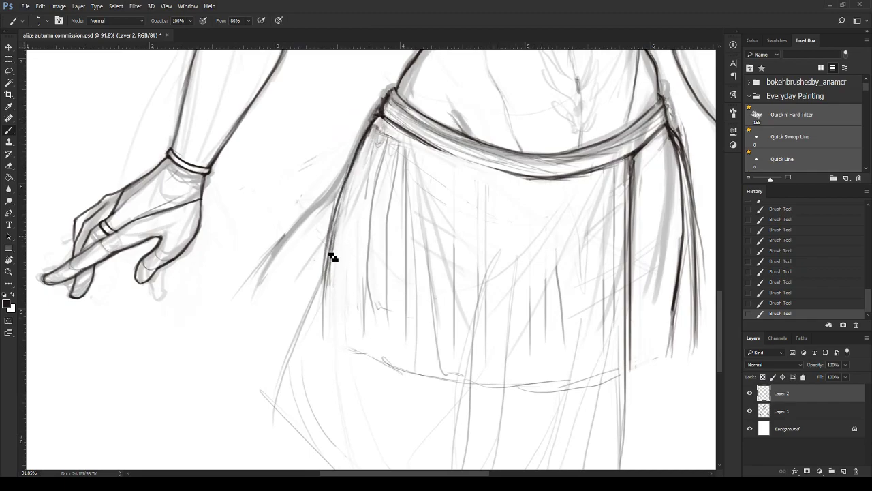
pyautogui.moveTo(326, 265); pyautogui.dragTo(323, 332)
pyautogui.moveTo(374, 133); pyautogui.dragTo(338, 235)
pyautogui.moveTo(346, 197); pyautogui.dragTo(332, 283)
pyautogui.moveTo(336, 245)
pyautogui.mouseDown()
pyautogui.moveTo(327, 286)
pyautogui.moveTo(333, 320)
pyautogui.mouseUp()
pyautogui.moveTo(335, 229); pyautogui.dragTo(323, 310)
pyautogui.moveTo(334, 243); pyautogui.dragTo(333, 346)
pyautogui.moveTo(333, 263); pyautogui.dragTo(317, 344)
# - Redraw darker strokes along the lower skirt contour, then hide the sketch layer to preview
pyautogui.scroll(-5, 313, 347)
pyautogui.scroll(1, 314, 347)
pyautogui.scroll(3, 314, 347)
pyautogui.moveTo(443, 269); pyautogui.dragTo(428, 313)
pyautogui.moveTo(440, 276); pyautogui.dragTo(424, 344)
pyautogui.moveTo(436, 290); pyautogui.dragTo(420, 352)
pyautogui.moveTo(428, 320); pyautogui.dragTo(417, 392)
pyautogui.moveTo(428, 354); pyautogui.dragTo(417, 402)
pyautogui.scroll(-2, 418, 379)
pyautogui.scroll(-3, 491, 432)
pyautogui.scroll(-1, 462, 467)
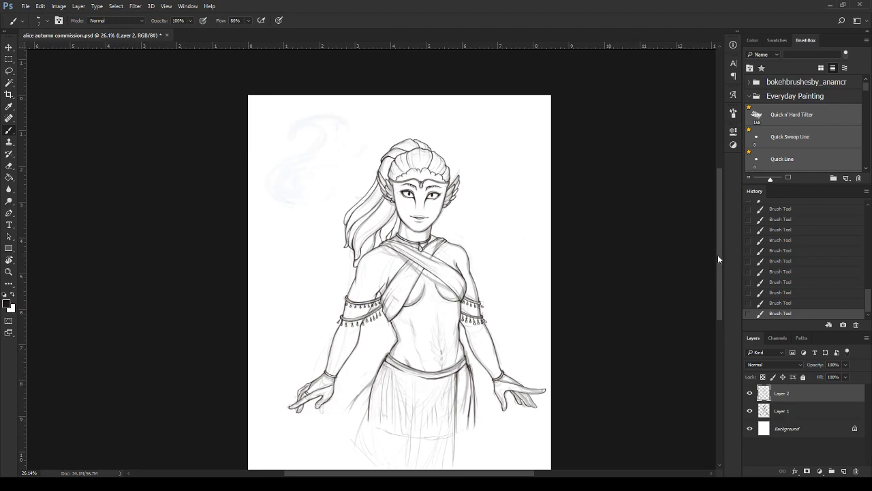
pyautogui.moveTo(718, 258); pyautogui.dragTo(713, 285)
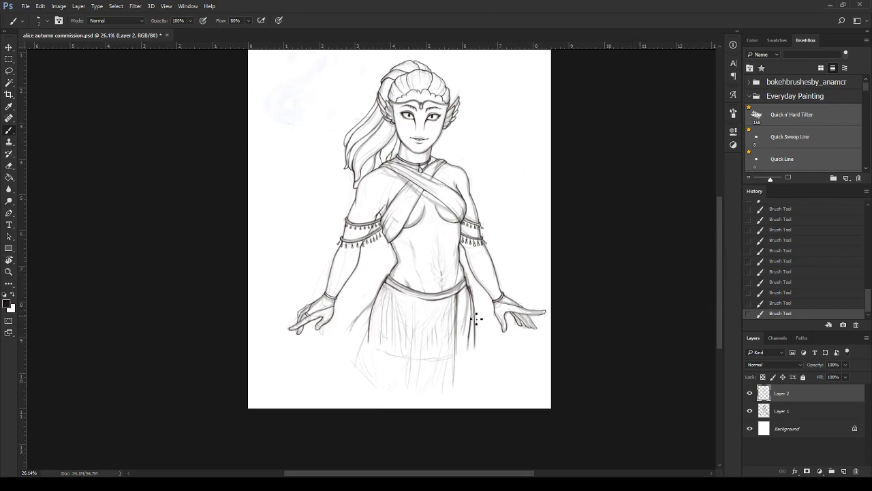
pyautogui.scroll(1, 533, 297)
# - Hide the rough sketch layer, Layer 1, in the Layers panel
pyautogui.click(750, 410)
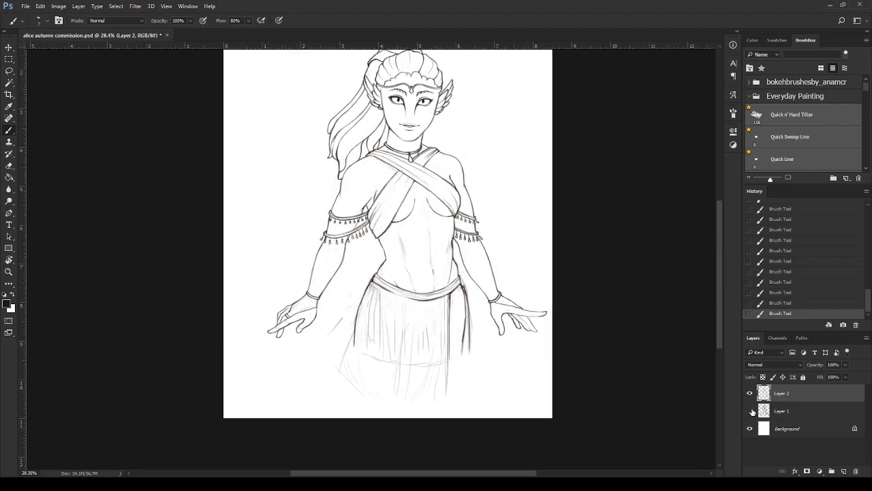
pyautogui.scroll(2, 387, 362)
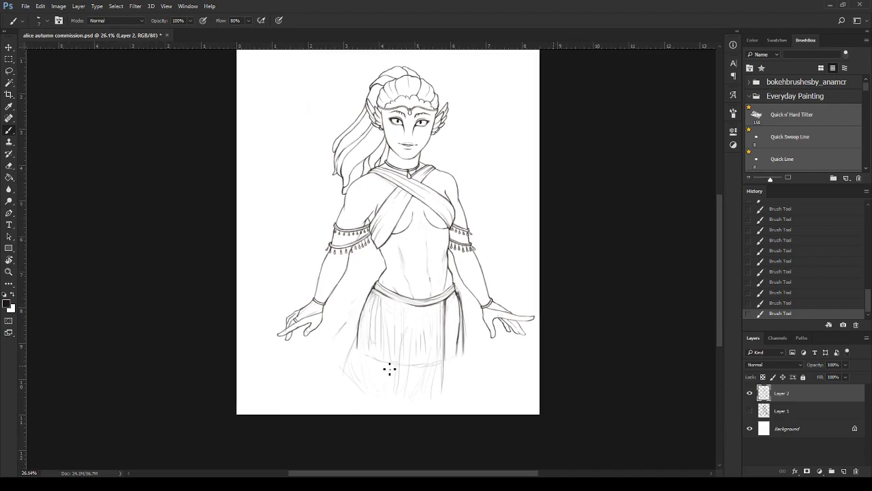
pyautogui.scroll(3, 386, 366)
pyautogui.scroll(4, 385, 368)
pyautogui.scroll(-1, 39, 223)
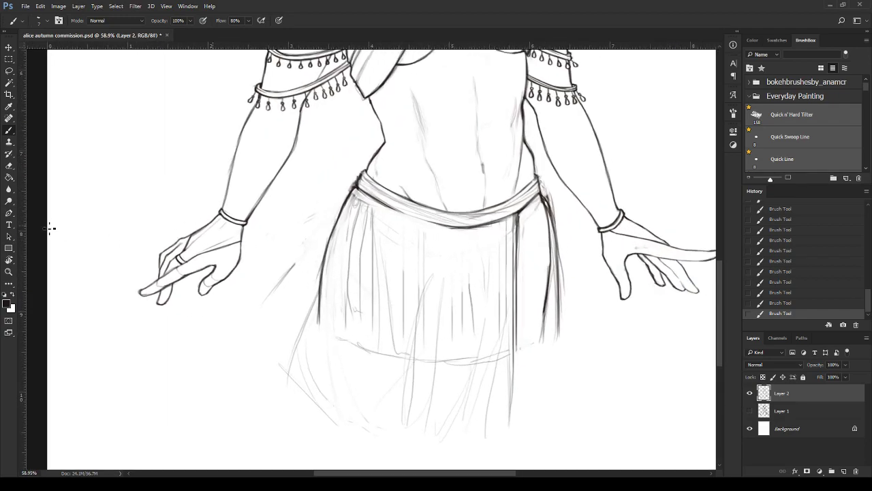
# - Erase stray lines around the fingers and the pointing finger
pyautogui.click(9, 166)
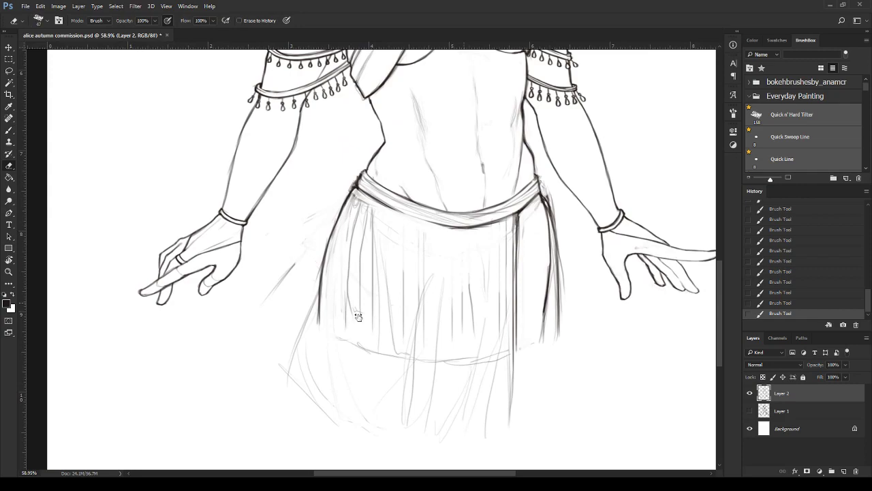
pyautogui.moveTo(204, 284); pyautogui.dragTo(213, 281)
pyautogui.moveTo(208, 283); pyautogui.dragTo(213, 279)
pyautogui.moveTo(201, 281)
pyautogui.mouseDown()
pyautogui.moveTo(208, 273)
pyautogui.moveTo(163, 286)
pyautogui.moveTo(188, 269)
pyautogui.moveTo(175, 278)
pyautogui.mouseUp()
pyautogui.moveTo(176, 277)
pyautogui.mouseDown()
pyautogui.moveTo(189, 271)
pyautogui.moveTo(174, 278)
pyautogui.mouseUp()
pyautogui.moveTo(175, 278); pyautogui.dragTo(190, 271)
# - Erase the faint diagonal line, skirt hem lines and marks beside the skirt's right edge
pyautogui.moveTo(282, 279); pyautogui.dragTo(270, 300)
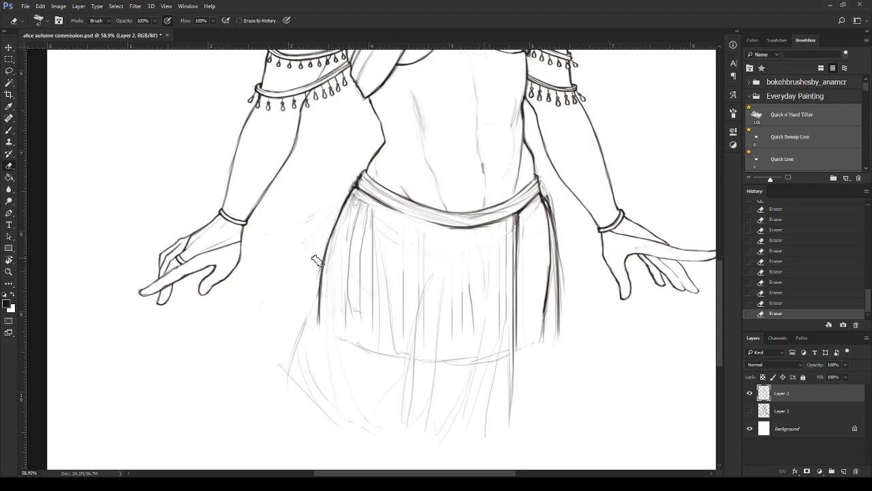
pyautogui.moveTo(392, 363)
pyautogui.mouseDown()
pyautogui.moveTo(454, 352)
pyautogui.moveTo(486, 416)
pyautogui.moveTo(508, 367)
pyautogui.moveTo(487, 414)
pyautogui.mouseUp()
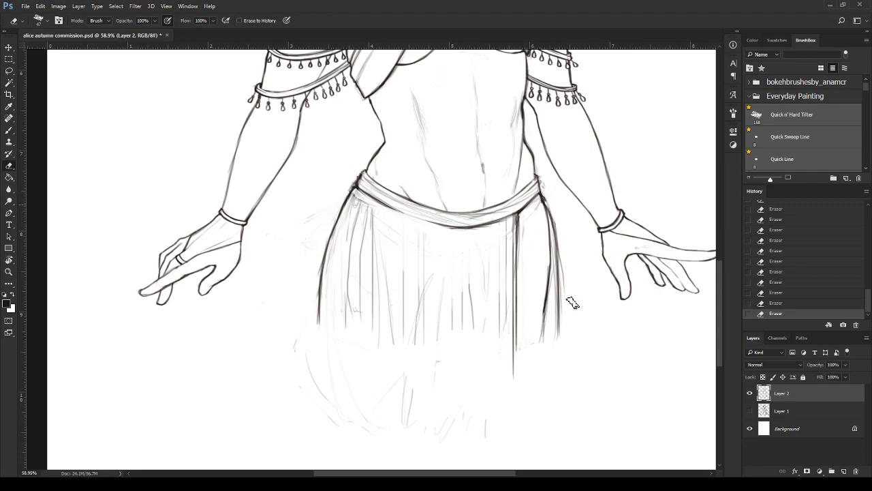
pyautogui.moveTo(560, 217); pyautogui.dragTo(558, 282)
pyautogui.moveTo(508, 239)
pyautogui.mouseDown()
pyautogui.moveTo(512, 224)
pyautogui.moveTo(503, 373)
pyautogui.mouseUp()
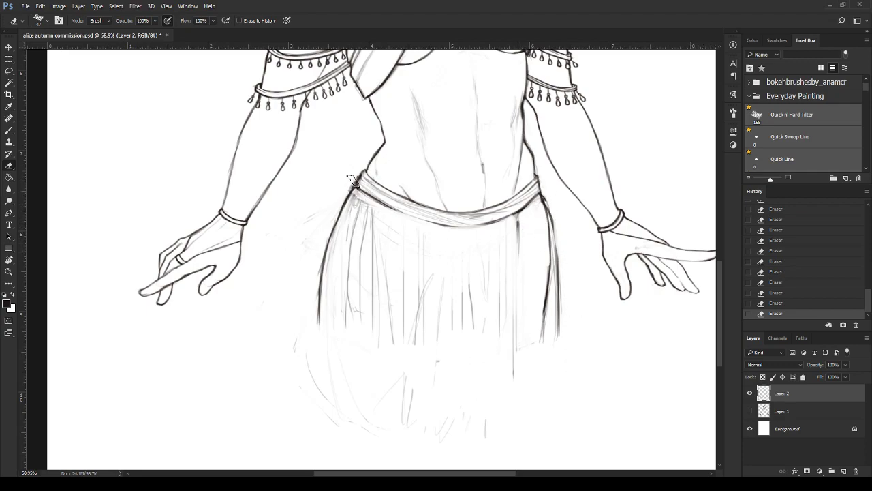
# - Darken a vertical fold line down the skirt with the Brush
pyautogui.scroll(-3, 315, 253)
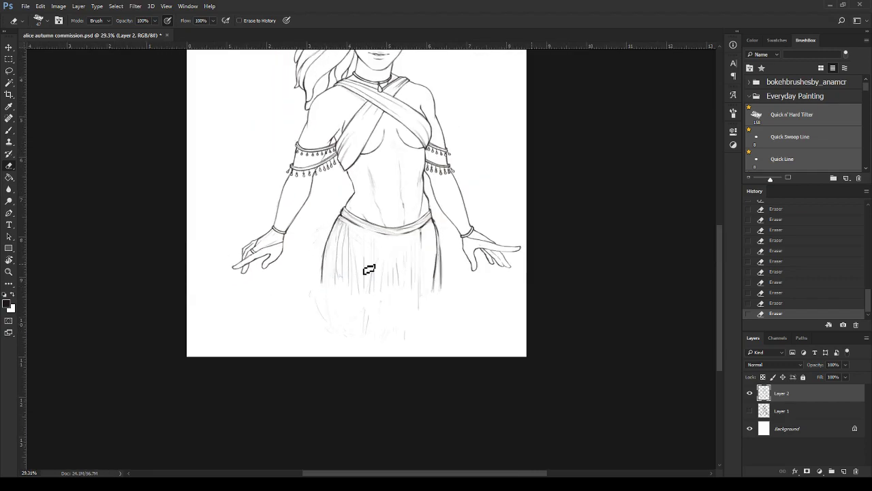
pyautogui.press('b')
pyautogui.scroll(4, 446, 301)
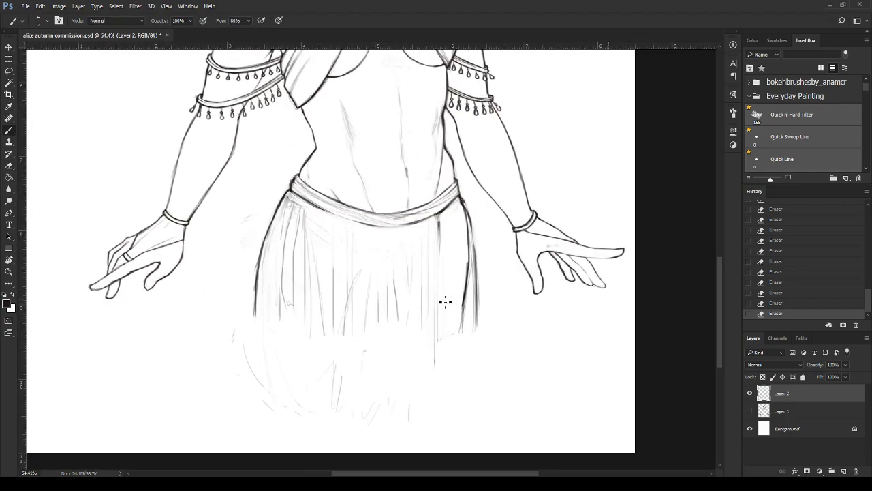
pyautogui.moveTo(436, 209); pyautogui.dragTo(434, 191)
pyautogui.moveTo(435, 194); pyautogui.dragTo(434, 231)
pyautogui.moveTo(434, 218); pyautogui.dragTo(434, 264)
# - Rotate the canvas view to a steeper drawing angle
pyautogui.press('r')
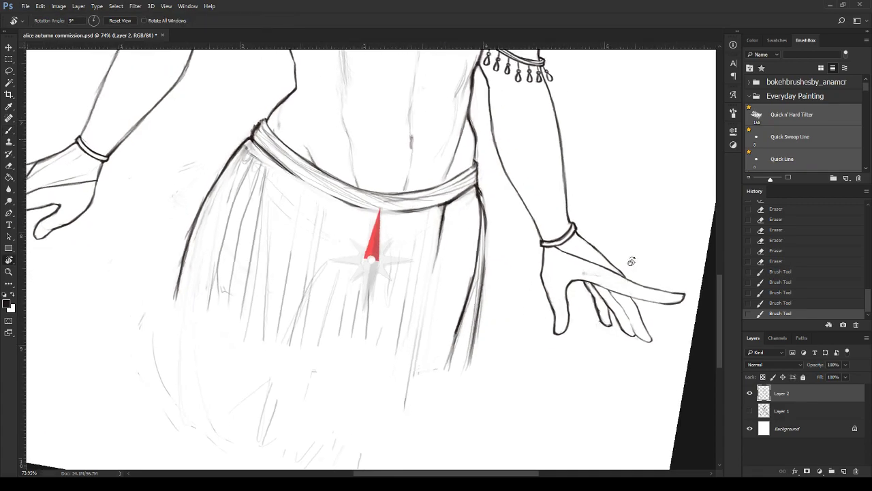
pyautogui.moveTo(606, 216); pyautogui.dragTo(740, 270)
pyautogui.scroll(-5, 720, 271)
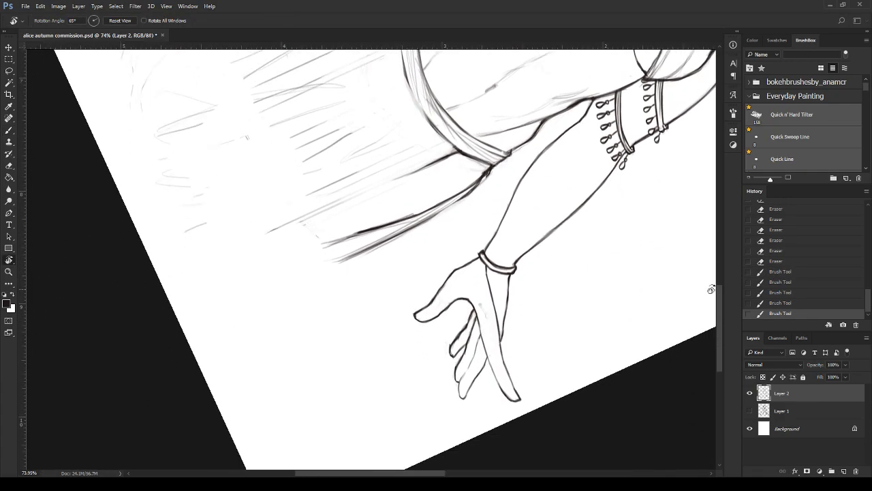
# - Ink the long upper and lower skirt edge lines, undoing overly thick lower strokes
pyautogui.press('b')
pyautogui.scroll(3, 463, 189)
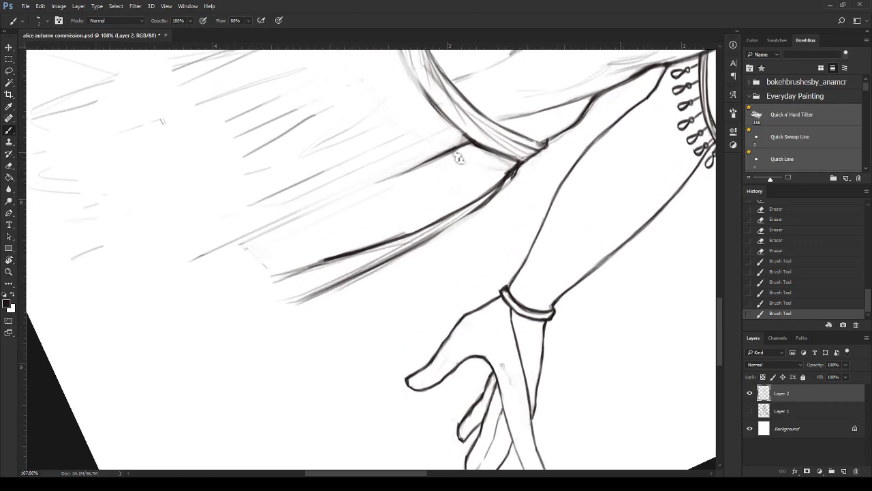
pyautogui.moveTo(418, 171); pyautogui.dragTo(207, 242)
pyautogui.moveTo(357, 196)
pyautogui.mouseDown()
pyautogui.moveTo(176, 258)
pyautogui.moveTo(286, 224)
pyautogui.mouseUp()
pyautogui.moveTo(199, 252)
pyautogui.mouseDown()
pyautogui.moveTo(477, 150)
pyautogui.moveTo(466, 142)
pyautogui.mouseUp()
pyautogui.moveTo(326, 271); pyautogui.dragTo(284, 280)
pyautogui.moveTo(375, 255); pyautogui.dragTo(268, 284)
pyautogui.moveTo(400, 245); pyautogui.dragTo(251, 281)
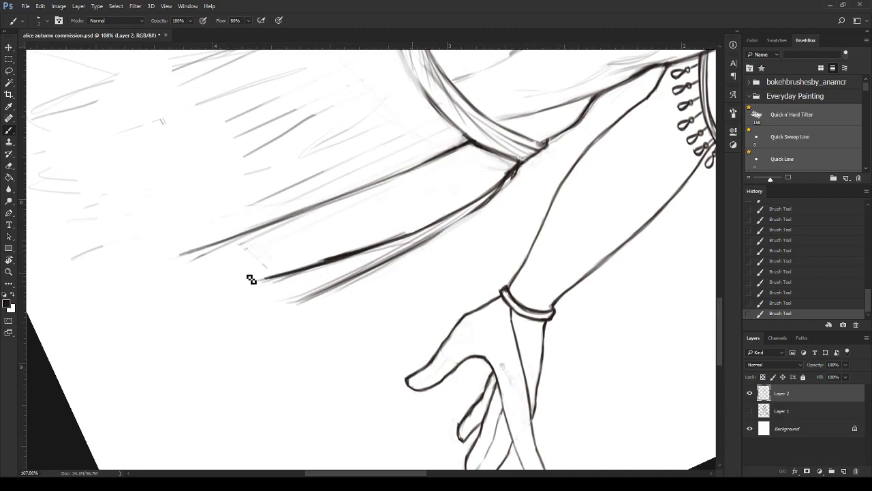
pyautogui.hotkey('ctrl', 'alt', 'z')
pyautogui.hotkey('ctrl', 'alt', 'z')
# - Erase faint stray marks around the skirt edge lines and upper skirt fabric
pyautogui.press('e')
pyautogui.moveTo(281, 231); pyautogui.dragTo(251, 237)
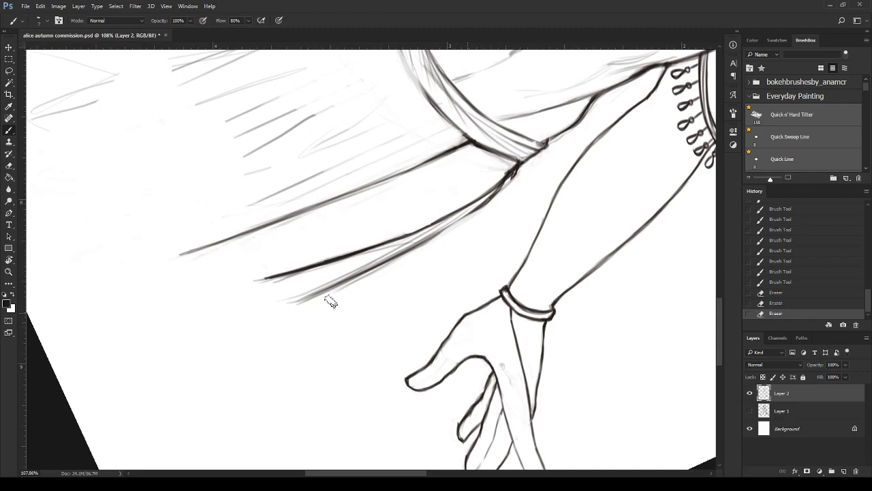
pyautogui.moveTo(349, 289); pyautogui.dragTo(256, 311)
pyautogui.moveTo(256, 310); pyautogui.dragTo(440, 246)
pyautogui.scroll(-5, 222, 104)
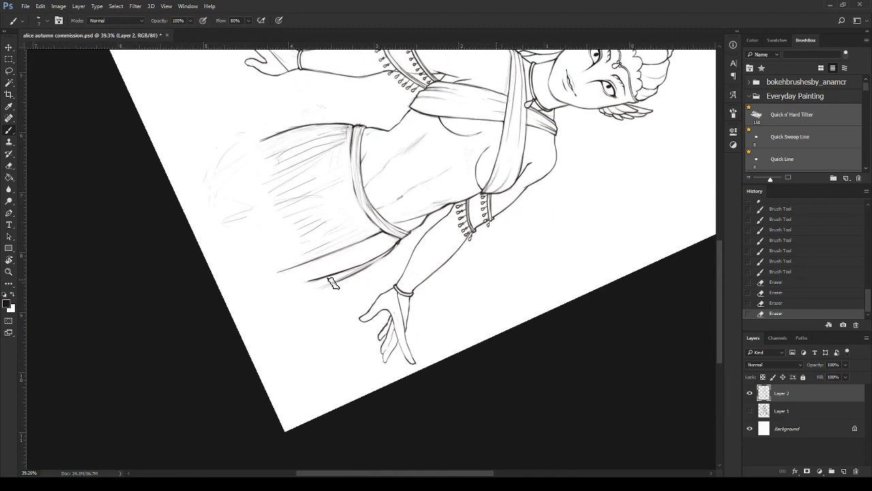
pyautogui.scroll(3, 221, 104)
pyautogui.moveTo(271, 79)
pyautogui.mouseDown()
pyautogui.moveTo(165, 104)
pyautogui.moveTo(290, 84)
pyautogui.mouseUp()
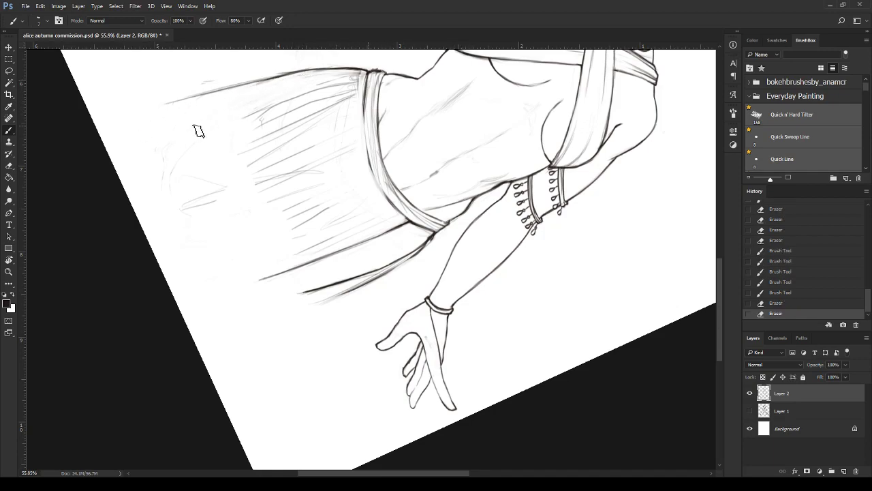
pyautogui.moveTo(195, 188); pyautogui.dragTo(217, 196)
pyautogui.moveTo(218, 84)
pyautogui.mouseDown()
pyautogui.moveTo(360, 60)
pyautogui.moveTo(356, 78)
pyautogui.moveTo(322, 87)
pyautogui.moveTo(353, 98)
pyautogui.mouseUp()
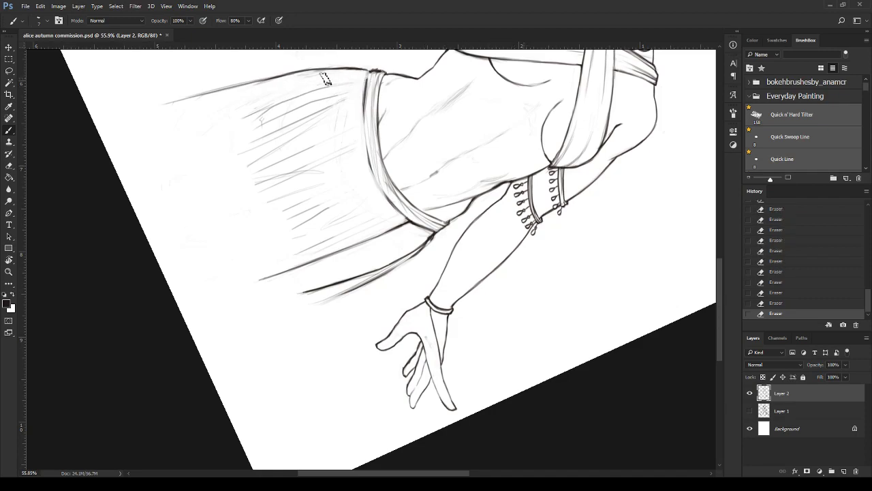
# - Darken the upper and lower parts of the belt edge
pyautogui.scroll(3, 273, 88)
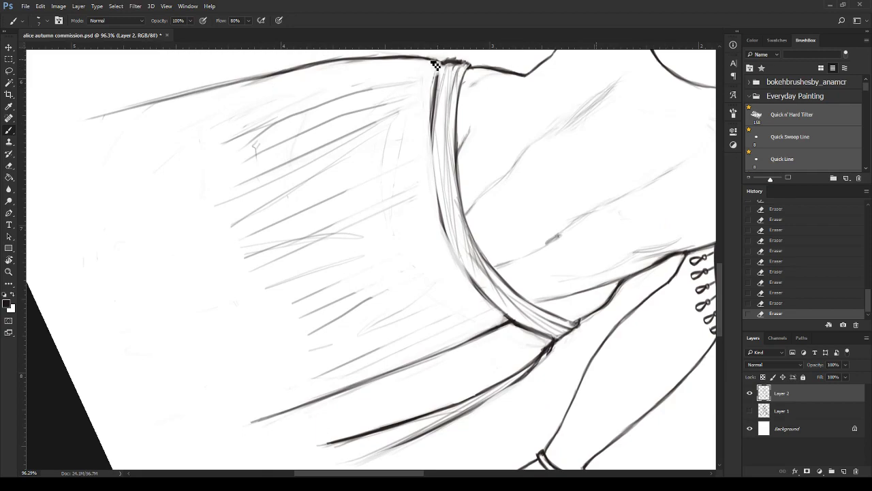
pyautogui.moveTo(440, 61)
pyautogui.mouseDown()
pyautogui.moveTo(454, 71)
pyautogui.moveTo(436, 96)
pyautogui.mouseUp()
pyautogui.moveTo(438, 71); pyautogui.dragTo(434, 111)
pyautogui.moveTo(441, 203)
pyautogui.mouseDown()
pyautogui.moveTo(430, 142)
pyautogui.moveTo(442, 196)
pyautogui.mouseUp()
pyautogui.moveTo(437, 140)
pyautogui.mouseDown()
pyautogui.moveTo(455, 252)
pyautogui.moveTo(444, 224)
pyautogui.moveTo(463, 266)
pyautogui.mouseUp()
# - Rework the dark skirt line with new hatching, a leftward extension and a junction stroke
pyautogui.scroll(-4, 418, 335)
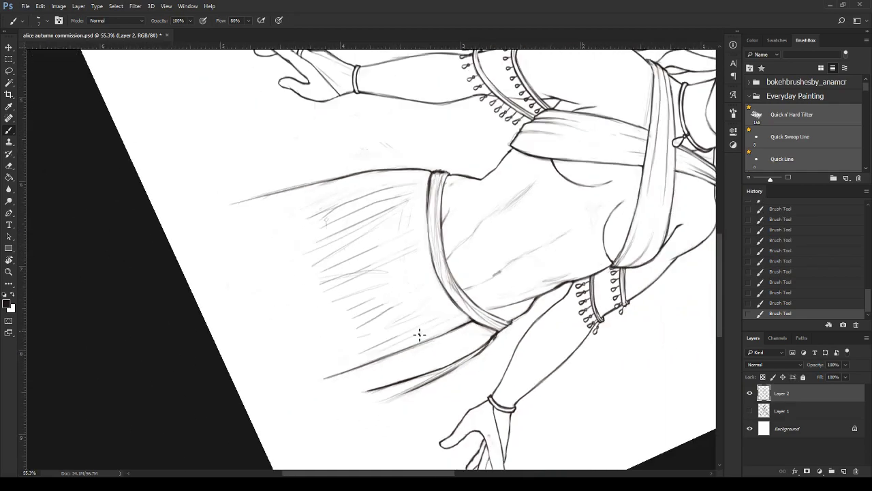
pyautogui.scroll(-3, 408, 409)
pyautogui.scroll(2, 419, 400)
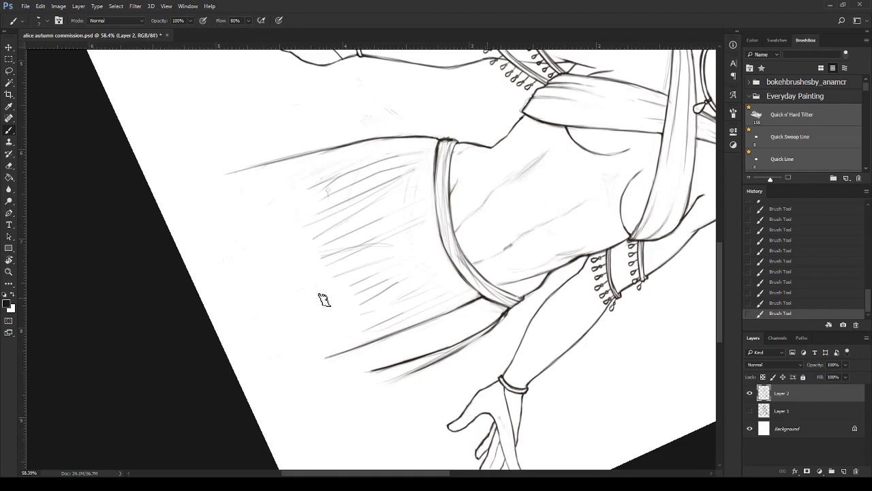
pyautogui.moveTo(381, 161)
pyautogui.mouseDown()
pyautogui.moveTo(306, 233)
pyautogui.moveTo(399, 230)
pyautogui.moveTo(372, 293)
pyautogui.moveTo(384, 326)
pyautogui.mouseUp()
pyautogui.scroll(-3, 445, 263)
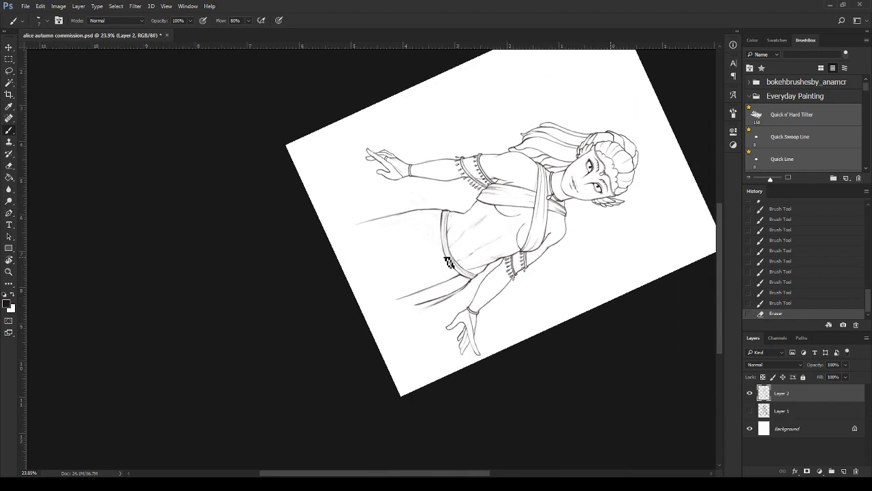
pyautogui.scroll(5, 464, 260)
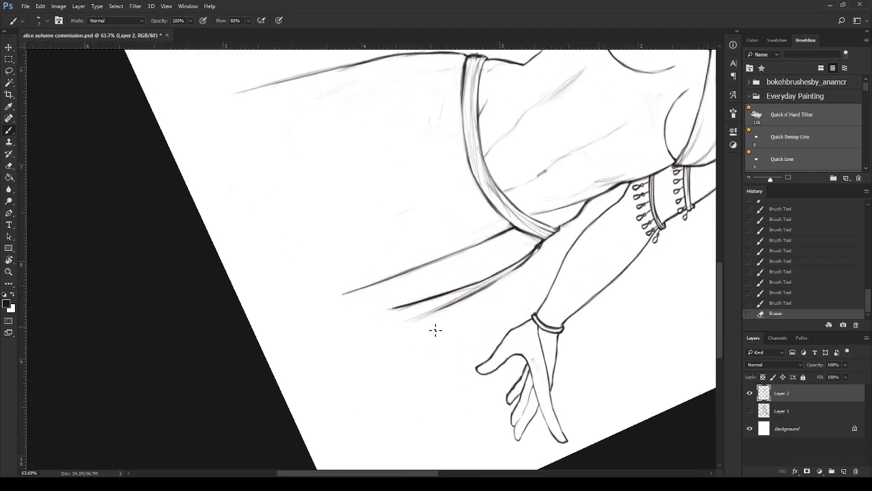
pyautogui.moveTo(462, 304); pyautogui.dragTo(362, 337)
pyautogui.moveTo(442, 315); pyautogui.dragTo(353, 338)
pyautogui.moveTo(391, 312); pyautogui.dragTo(338, 320)
pyautogui.moveTo(552, 240); pyautogui.dragTo(530, 271)
# - Sketch several long faint pleat lines across the skirt
pyautogui.scroll(-3, 559, 250)
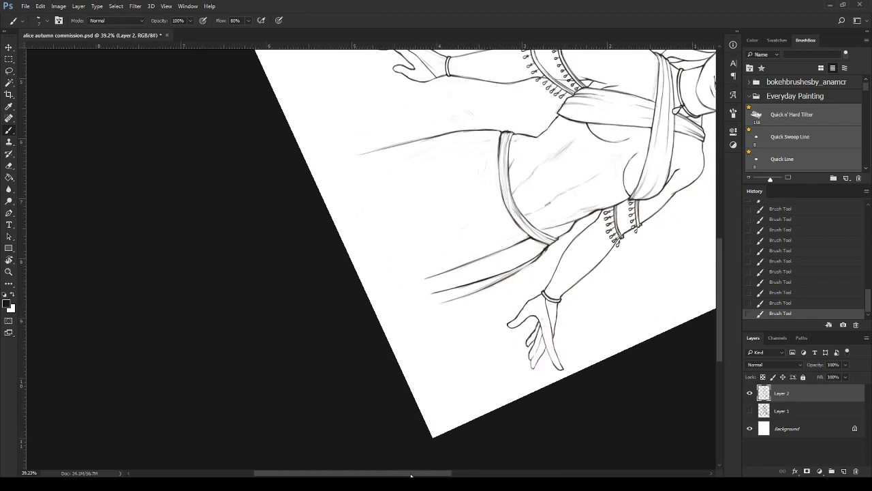
pyautogui.scroll(1, 469, 239)
pyautogui.scroll(3, 382, 285)
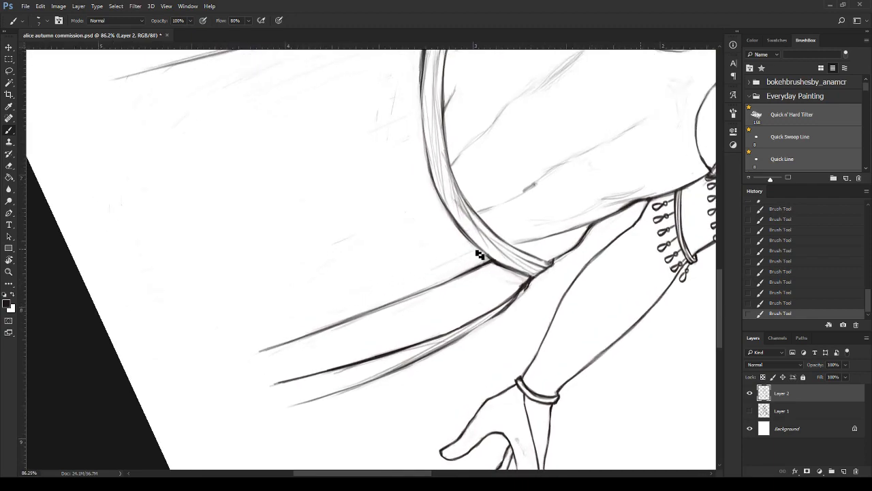
pyautogui.moveTo(479, 254); pyautogui.dragTo(226, 330)
pyautogui.moveTo(474, 250); pyautogui.dragTo(164, 314)
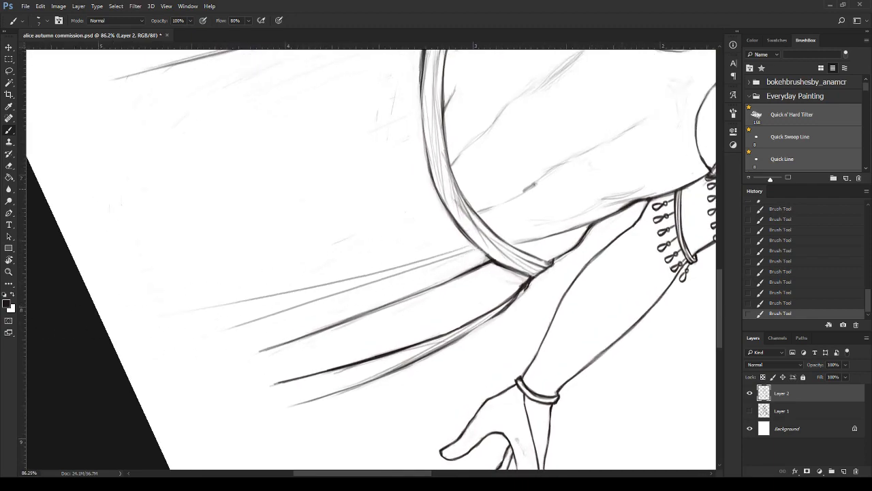
pyautogui.moveTo(418, 86); pyautogui.dragTo(126, 219)
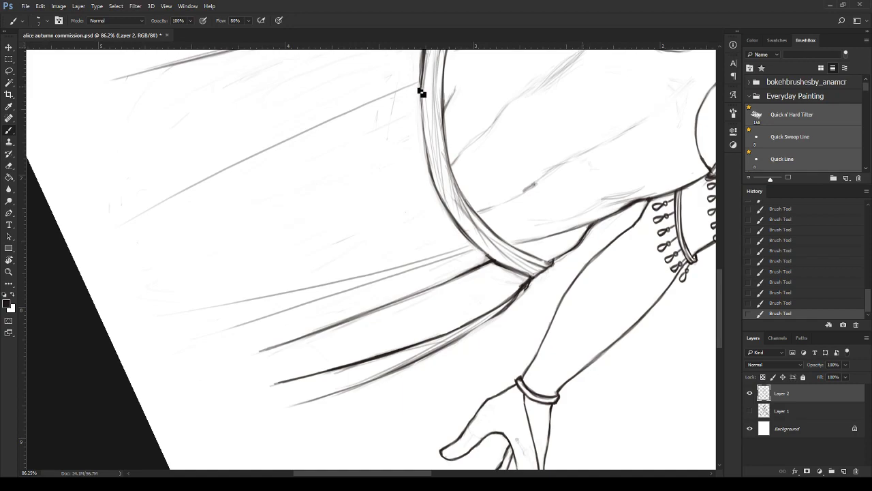
pyautogui.moveTo(417, 91); pyautogui.dragTo(102, 256)
pyautogui.moveTo(420, 134); pyautogui.dragTo(256, 212)
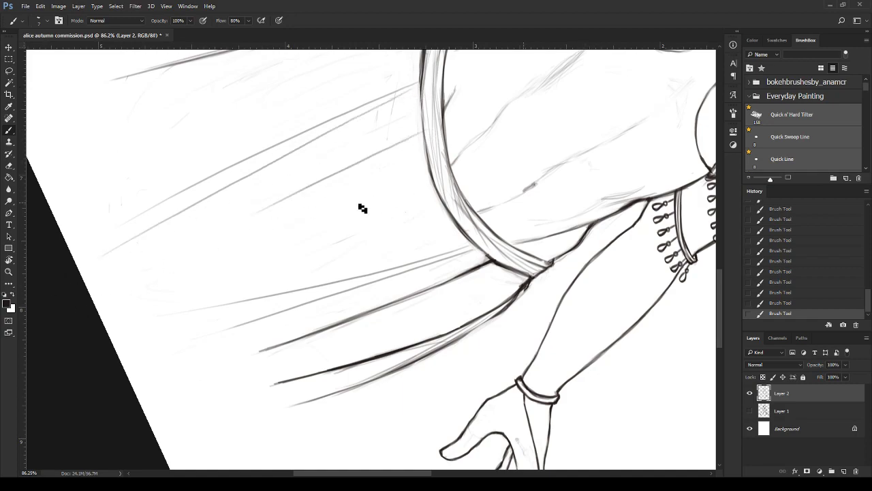
pyautogui.moveTo(386, 199)
pyautogui.mouseDown()
pyautogui.moveTo(211, 269)
pyautogui.moveTo(400, 228)
pyautogui.mouseUp()
# - Add a final pleat line and waistline stroke, then rotate the view near upright
pyautogui.scroll(-2, 409, 337)
pyautogui.scroll(-3, 409, 337)
pyautogui.scroll(2, 454, 315)
pyautogui.scroll(2, 380, 244)
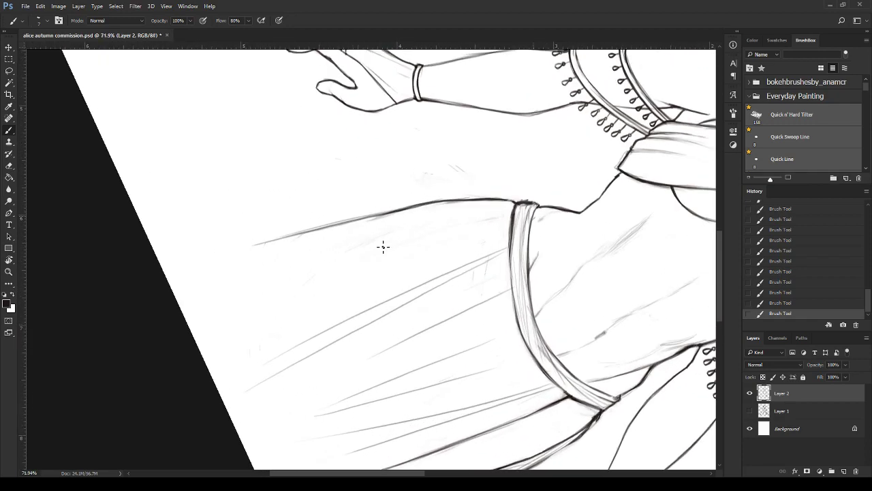
pyautogui.moveTo(482, 208)
pyautogui.mouseDown()
pyautogui.moveTo(233, 277)
pyautogui.moveTo(506, 247)
pyautogui.moveTo(449, 229)
pyautogui.mouseUp()
pyautogui.moveTo(508, 207); pyautogui.dragTo(478, 212)
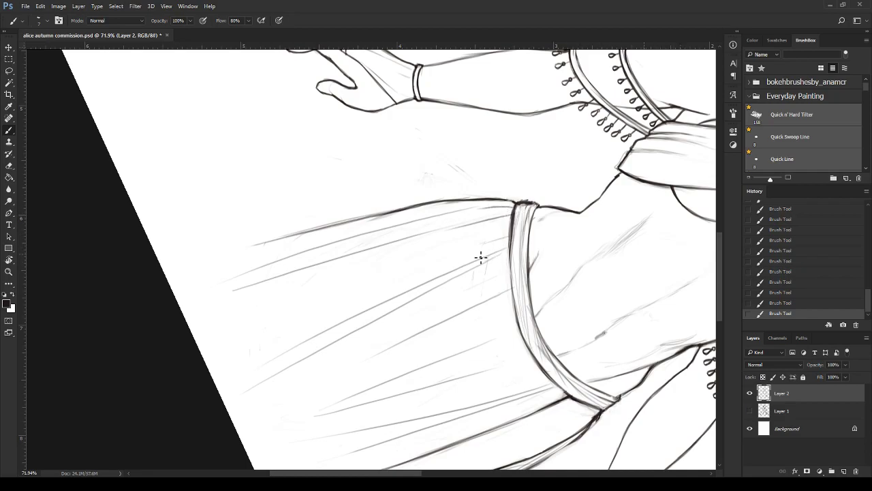
pyautogui.press('r')
pyautogui.moveTo(480, 343)
pyautogui.mouseDown()
pyautogui.moveTo(459, 121)
pyautogui.moveTo(470, 126)
pyautogui.mouseUp()
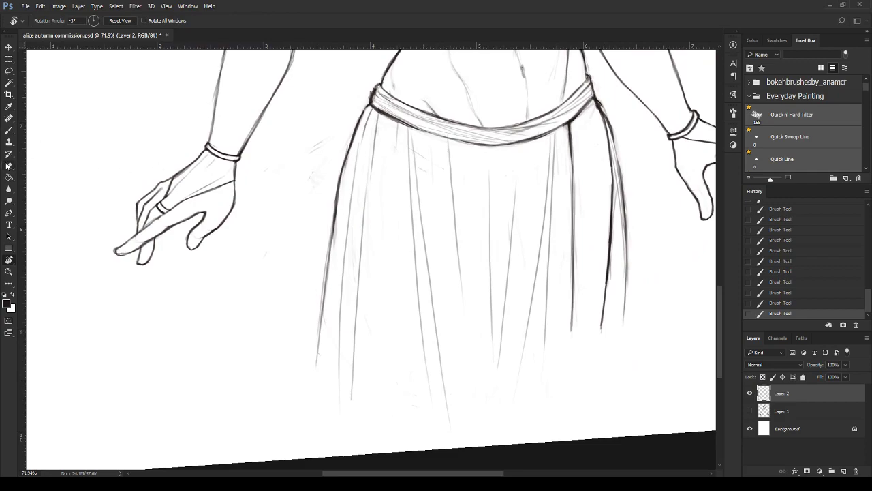
# - Erase stray sketch lines near the skirt top and along the belt's lower edge
pyautogui.click(9, 166)
pyautogui.moveTo(422, 141); pyautogui.dragTo(424, 158)
pyautogui.moveTo(427, 183); pyautogui.dragTo(429, 189)
pyautogui.moveTo(463, 134)
pyautogui.mouseDown()
pyautogui.moveTo(535, 132)
pyautogui.moveTo(510, 132)
pyautogui.mouseUp()
pyautogui.moveTo(566, 122); pyautogui.dragTo(502, 136)
pyautogui.moveTo(585, 106); pyautogui.dragTo(519, 165)
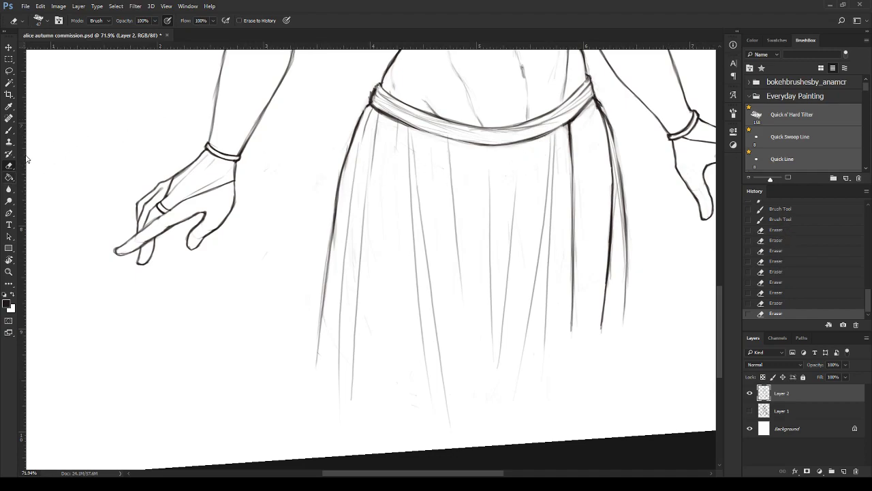
# - Darken fold lines under the belt's left end, centre and right side
pyautogui.click(9, 133)
pyautogui.scroll(3, 330, 112)
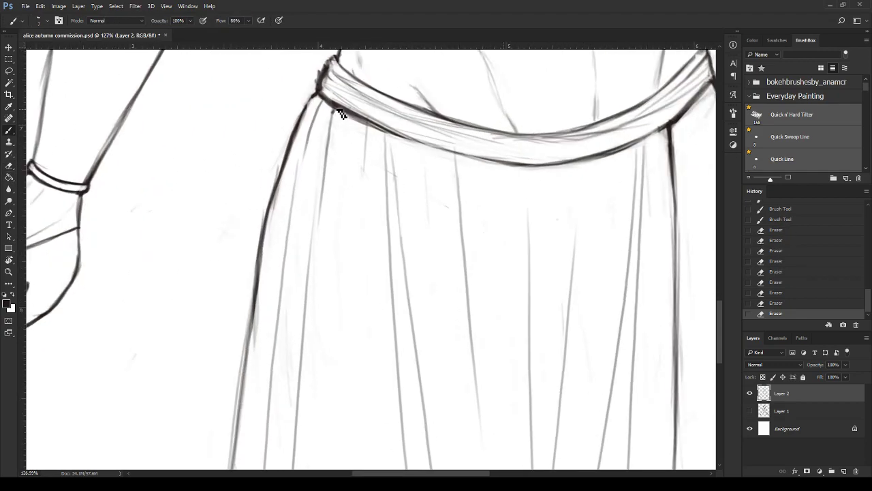
pyautogui.moveTo(343, 113)
pyautogui.mouseDown()
pyautogui.moveTo(334, 109)
pyautogui.moveTo(330, 143)
pyautogui.mouseUp()
pyautogui.moveTo(332, 109)
pyautogui.mouseDown()
pyautogui.moveTo(329, 175)
pyautogui.moveTo(324, 147)
pyautogui.moveTo(320, 164)
pyautogui.moveTo(313, 141)
pyautogui.mouseUp()
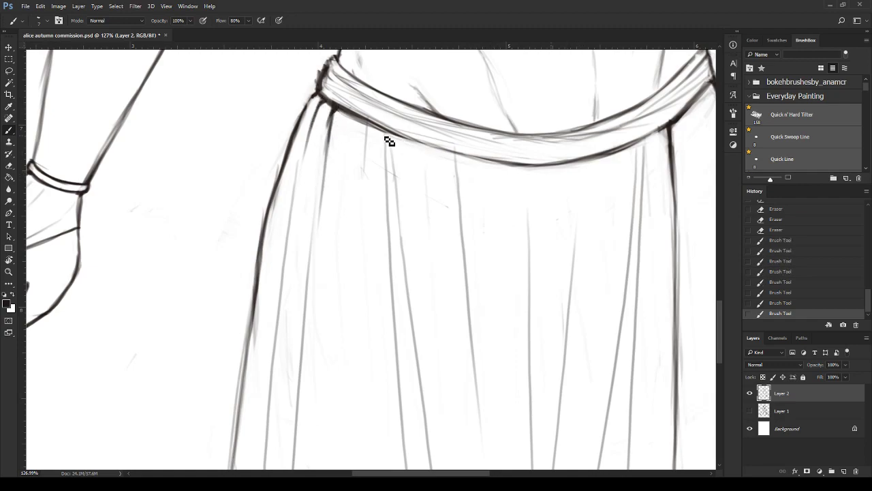
pyautogui.moveTo(392, 134); pyautogui.dragTo(389, 205)
pyautogui.moveTo(394, 135); pyautogui.dragTo(397, 183)
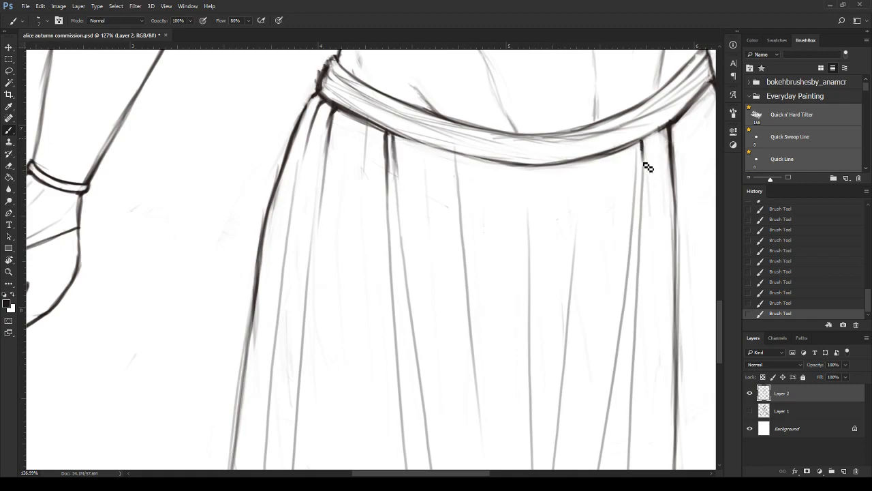
pyautogui.moveTo(643, 141); pyautogui.dragTo(649, 181)
# - Erase the doubled armpit line and small stray marks on the torso and waist
pyautogui.scroll(-5, 557, 407)
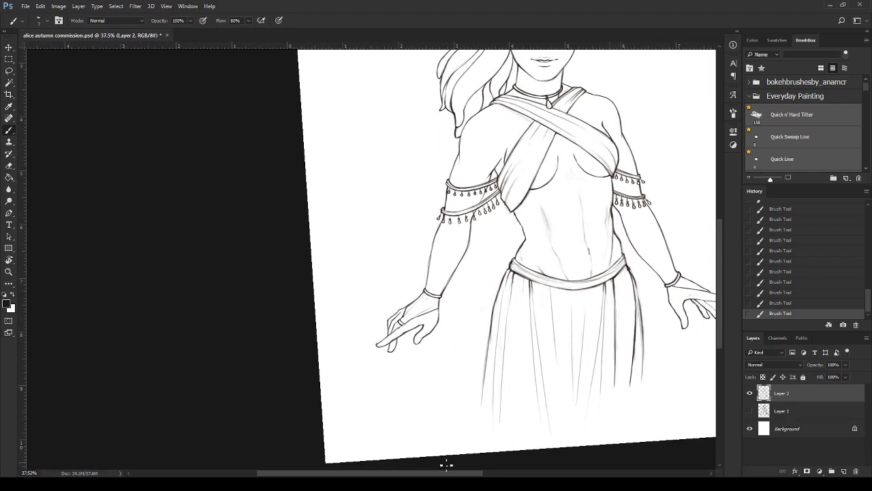
pyautogui.scroll(2, 502, 454)
pyautogui.scroll(2, 448, 375)
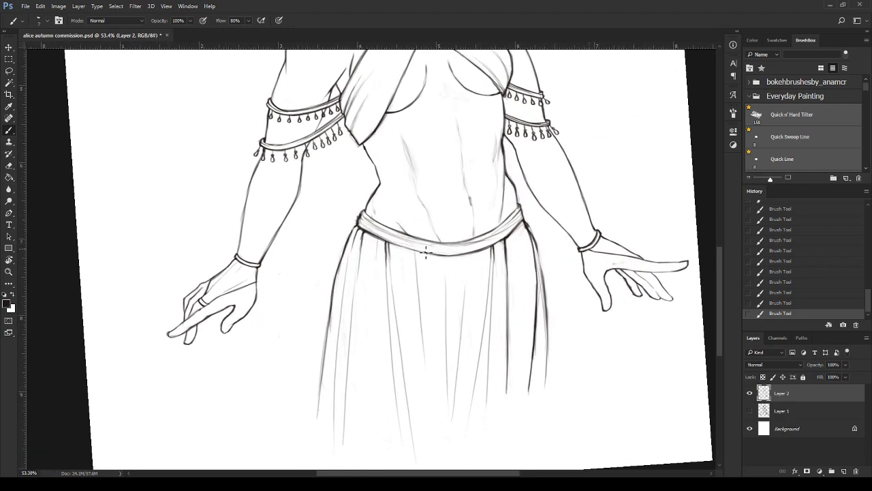
pyautogui.scroll(3, 425, 245)
pyautogui.scroll(3, 378, 145)
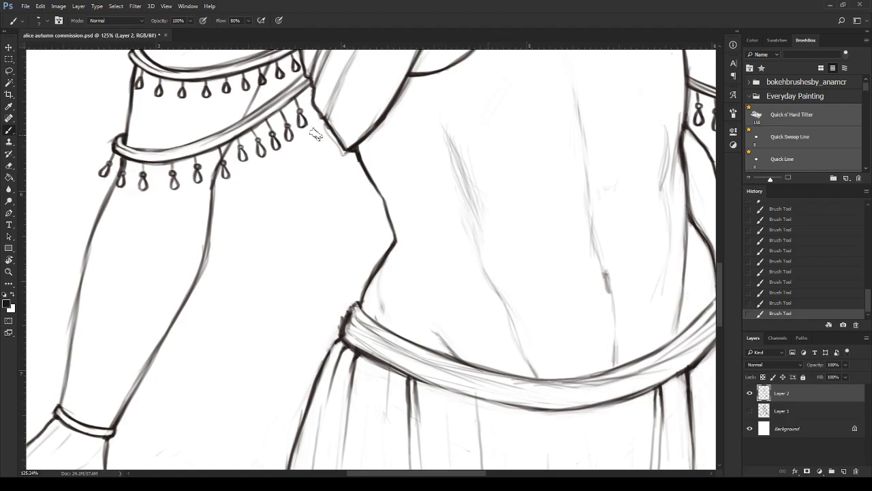
pyautogui.press('e')
pyautogui.moveTo(310, 129)
pyautogui.mouseDown()
pyautogui.moveTo(327, 152)
pyautogui.moveTo(346, 159)
pyautogui.mouseUp()
pyautogui.scroll(-5, 346, 159)
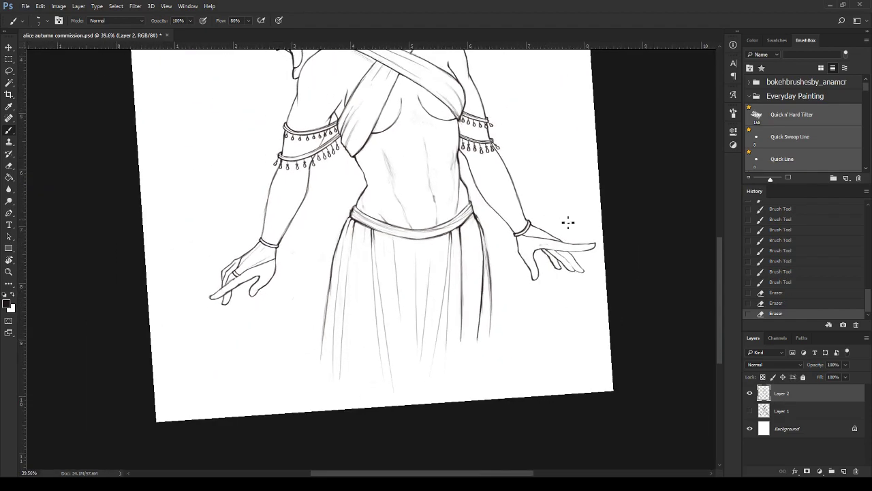
pyautogui.scroll(2, 561, 217)
pyautogui.scroll(1, 416, 135)
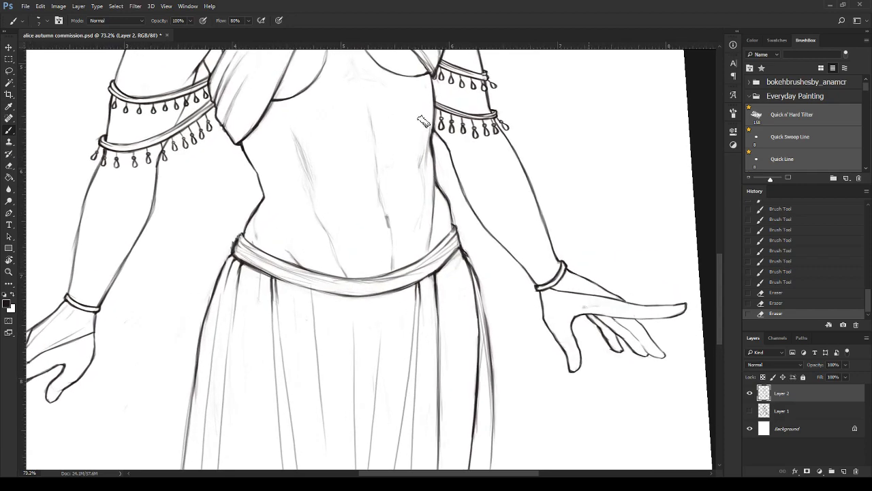
pyautogui.moveTo(420, 120); pyautogui.dragTo(415, 162)
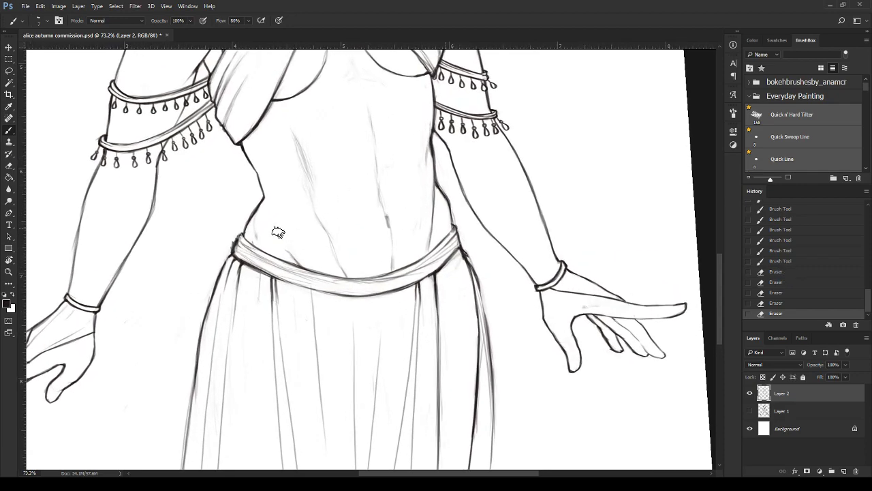
pyautogui.moveTo(276, 232)
pyautogui.mouseDown()
pyautogui.moveTo(261, 235)
pyautogui.moveTo(268, 223)
pyautogui.mouseUp()
# - Ink and refine the skirt's right edge line and fold lines near the sash
pyautogui.scroll(-4, 306, 201)
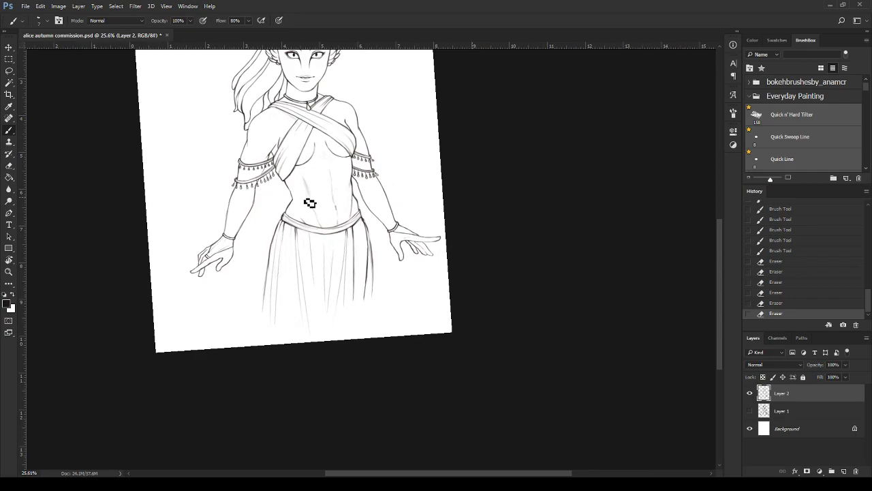
pyautogui.scroll(2, 293, 252)
pyautogui.scroll(6, 282, 296)
pyautogui.moveTo(477, 195)
pyautogui.mouseDown()
pyautogui.moveTo(483, 171)
pyautogui.moveTo(488, 238)
pyautogui.mouseUp()
pyautogui.moveTo(487, 238)
pyautogui.mouseDown()
pyautogui.moveTo(491, 208)
pyautogui.moveTo(498, 259)
pyautogui.mouseUp()
pyautogui.scroll(-3, 437, 370)
pyautogui.hscroll(-3, 605, 368)
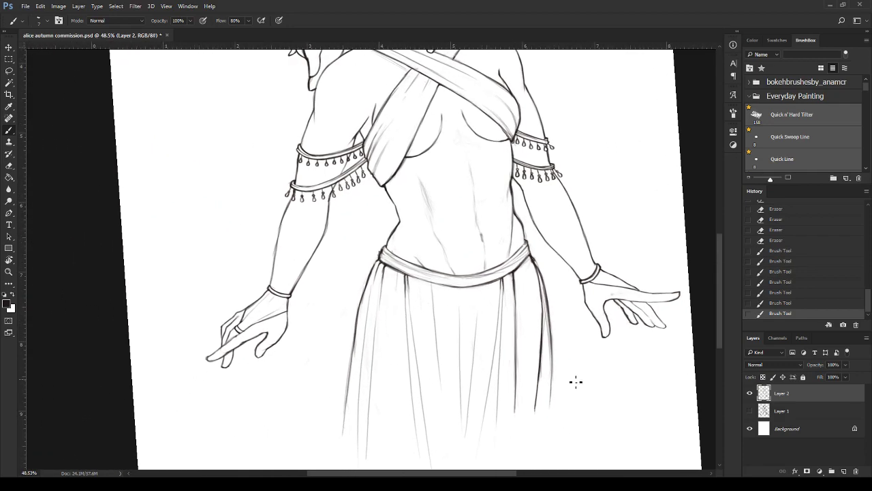
pyautogui.moveTo(718, 306); pyautogui.dragTo(720, 331)
pyautogui.scroll(3, 477, 204)
pyautogui.moveTo(292, 87)
pyautogui.mouseDown()
pyautogui.moveTo(345, 102)
pyautogui.moveTo(286, 90)
pyautogui.moveTo(320, 191)
pyautogui.mouseUp()
# - Ink a short stroke on the belt's right edge and extend the skirt's left outline
pyautogui.scroll(-4, 293, 259)
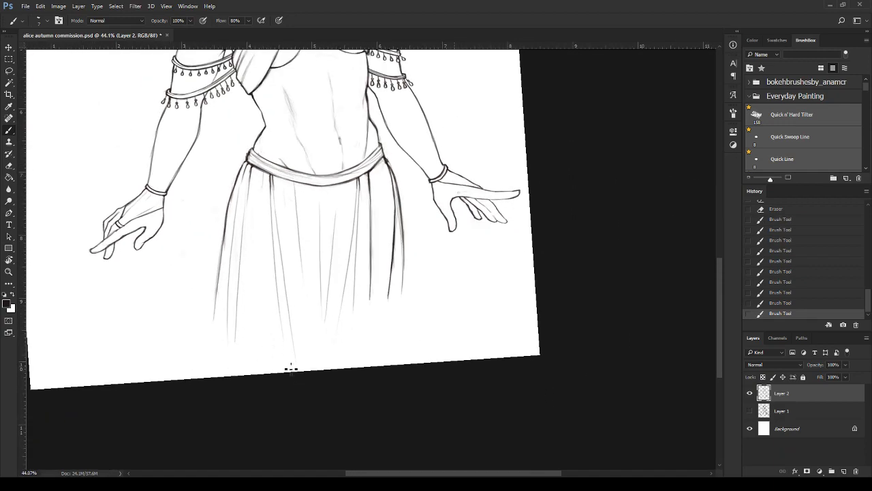
pyautogui.scroll(-3, 290, 368)
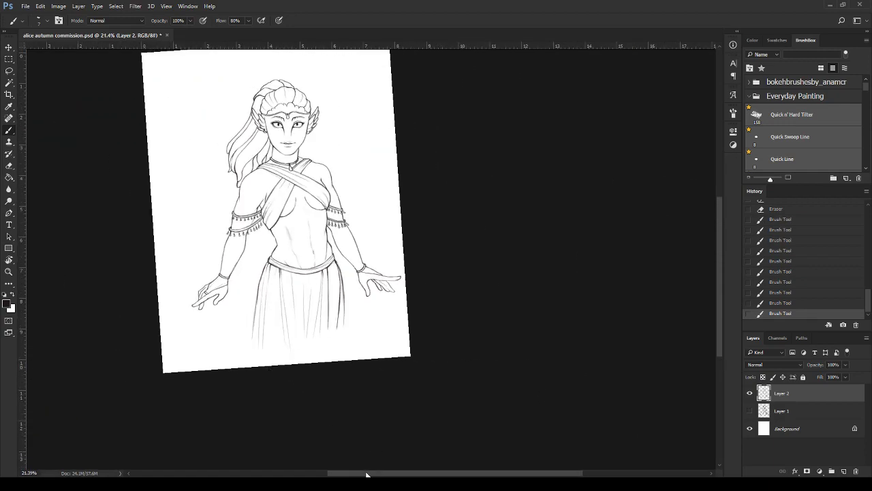
pyautogui.moveTo(366, 473); pyautogui.dragTo(355, 456)
pyautogui.scroll(2, 335, 344)
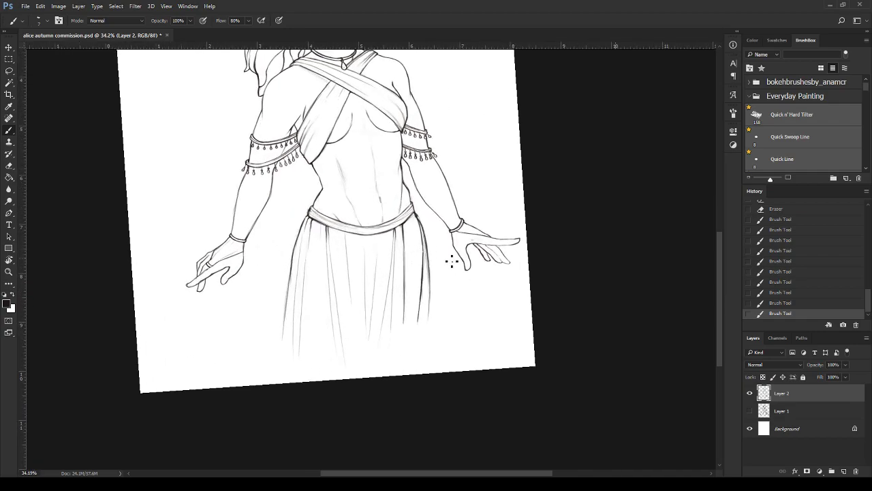
pyautogui.scroll(4, 450, 259)
pyautogui.moveTo(402, 117); pyautogui.dragTo(407, 127)
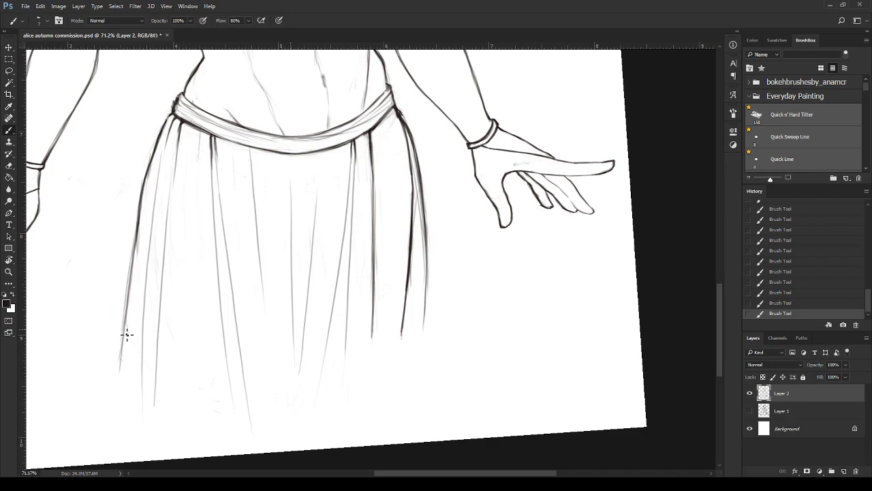
pyautogui.moveTo(117, 371); pyautogui.dragTo(124, 338)
# - Re-centre the figure, erase a stray mark near the waist, and ink the skirt's right edge
pyautogui.scroll(-5, 109, 316)
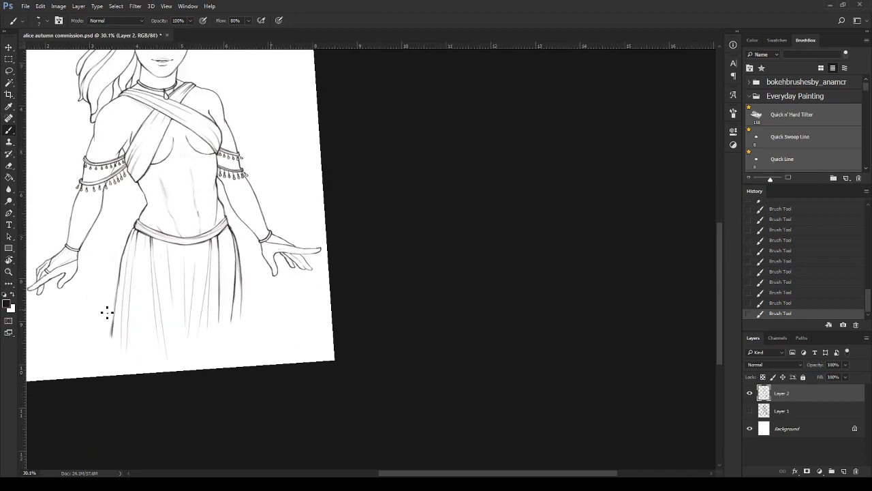
pyautogui.moveTo(340, 379); pyautogui.dragTo(478, 379)
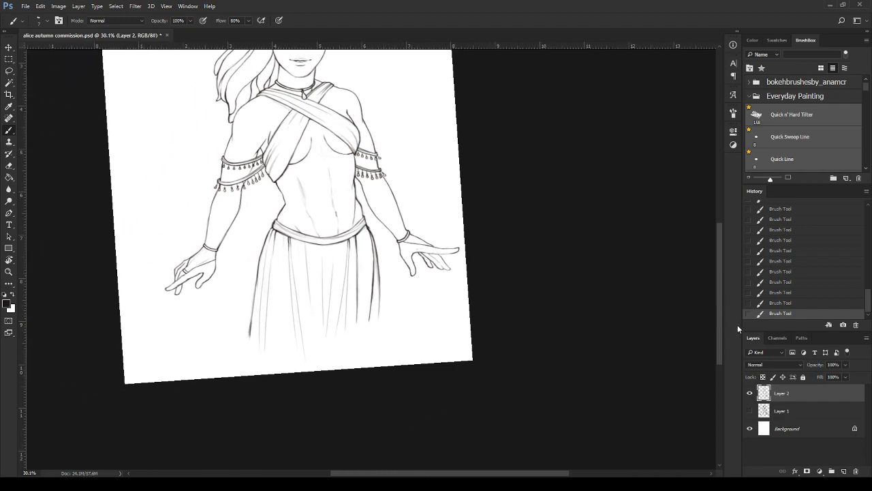
pyautogui.moveTo(719, 320); pyautogui.dragTo(720, 297)
pyautogui.scroll(-2, 720, 297)
pyautogui.scroll(5, 337, 264)
pyautogui.moveTo(339, 242); pyautogui.dragTo(342, 247)
pyautogui.scroll(-3, 368, 242)
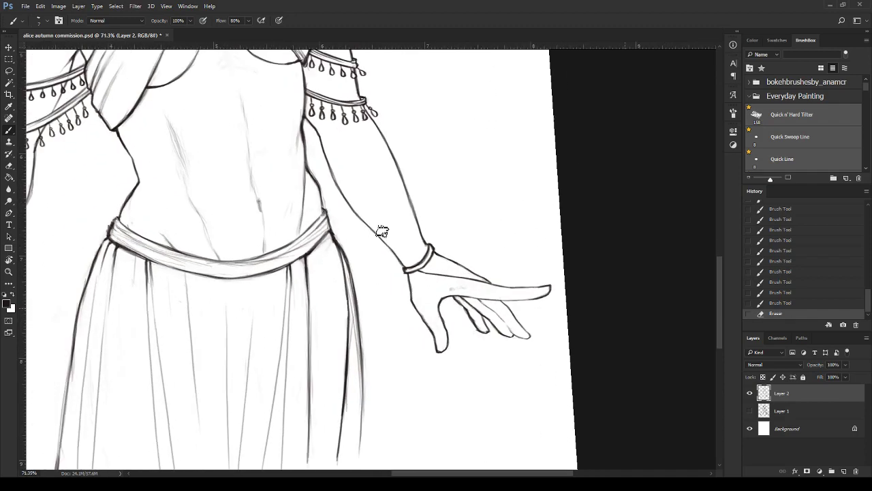
pyautogui.scroll(-2, 388, 240)
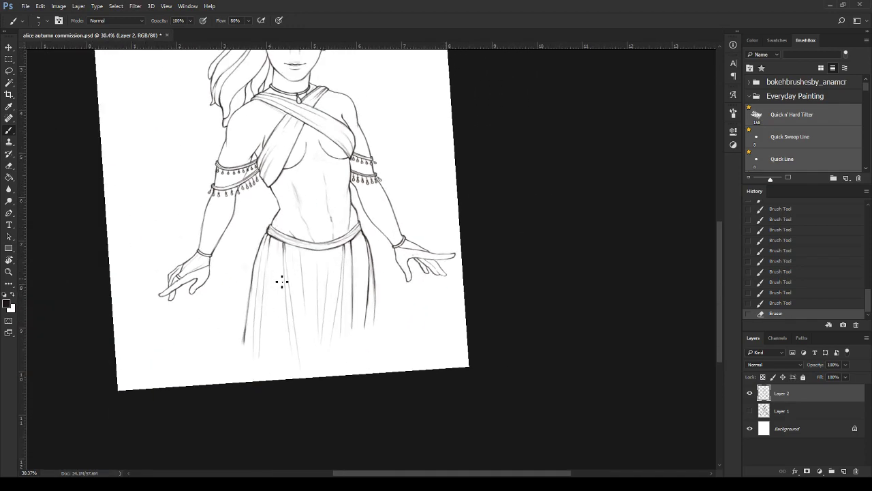
pyautogui.scroll(1, 282, 282)
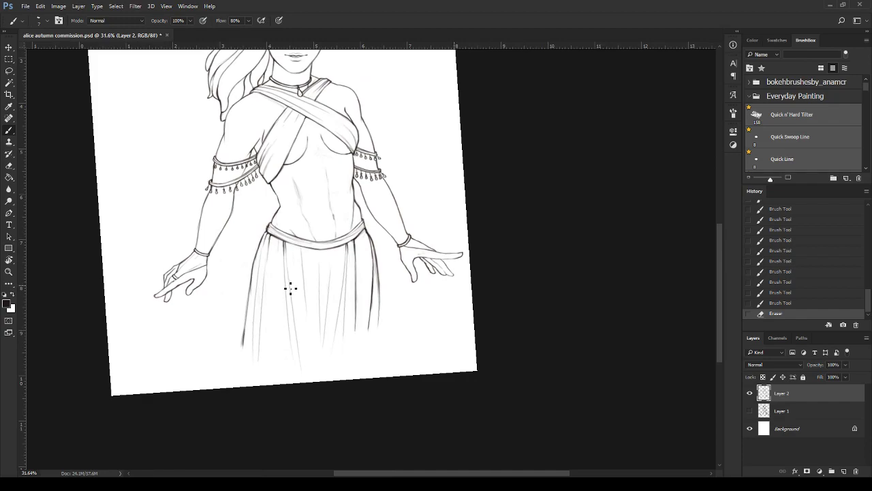
pyautogui.moveTo(377, 303); pyautogui.dragTo(375, 276)
pyautogui.scroll(4, 375, 278)
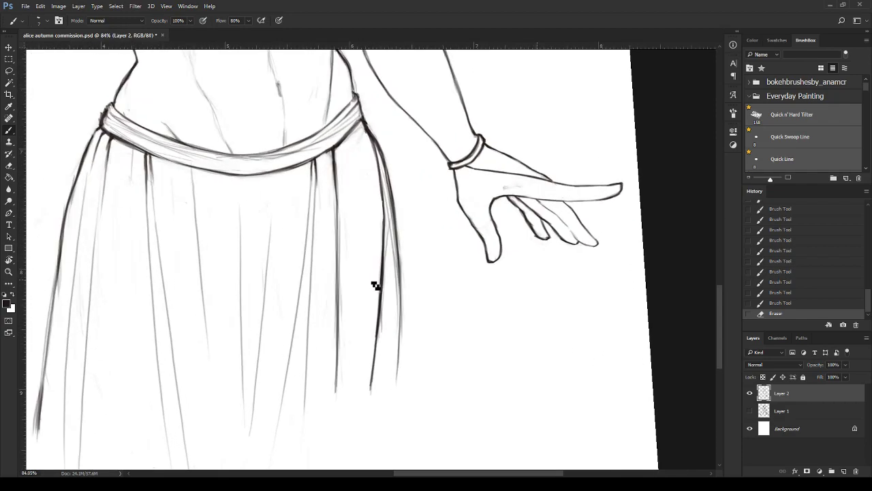
pyautogui.scroll(2, 368, 300)
pyautogui.scroll(2, 356, 320)
# - Brush two curved strap lines across the leg on the skirt's right side
pyautogui.moveTo(332, 326)
pyautogui.mouseDown()
pyautogui.moveTo(397, 307)
pyautogui.moveTo(404, 296)
pyautogui.moveTo(331, 341)
pyautogui.moveTo(385, 323)
pyautogui.moveTo(406, 300)
pyautogui.moveTo(361, 330)
pyautogui.moveTo(334, 335)
pyautogui.moveTo(405, 298)
pyautogui.mouseUp()
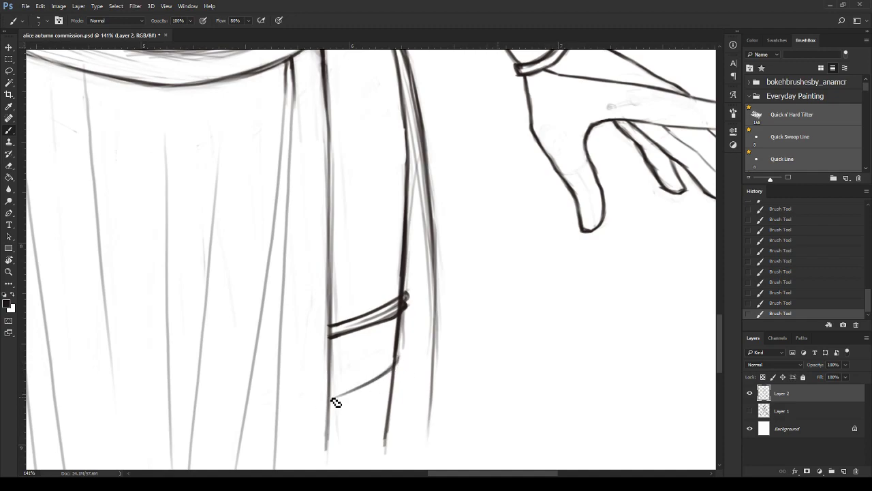
pyautogui.moveTo(331, 397)
pyautogui.mouseDown()
pyautogui.moveTo(408, 356)
pyautogui.moveTo(396, 380)
pyautogui.moveTo(349, 402)
pyautogui.moveTo(399, 383)
pyautogui.mouseUp()
pyautogui.moveTo(316, 412); pyautogui.dragTo(366, 391)
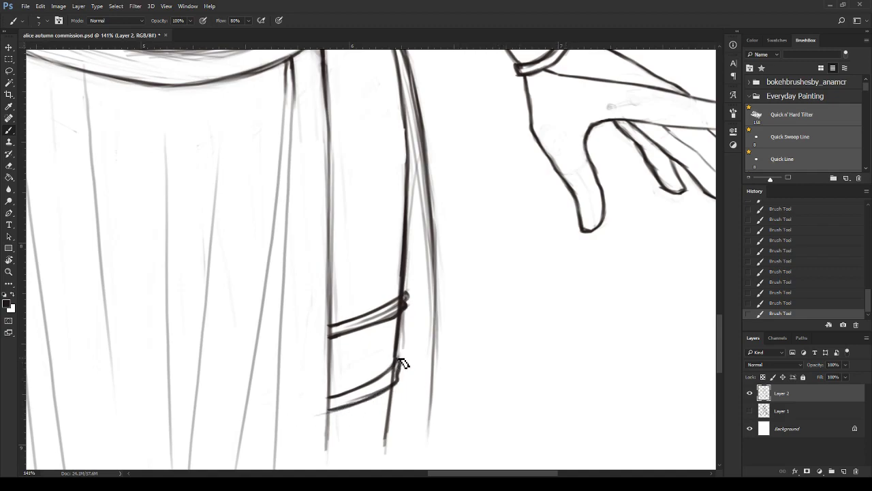
# - Erase the excess lines and messy strap ends around the band
pyautogui.click(9, 165)
pyautogui.moveTo(400, 239); pyautogui.dragTo(393, 206)
pyautogui.moveTo(400, 310)
pyautogui.mouseDown()
pyautogui.moveTo(383, 317)
pyautogui.moveTo(408, 298)
pyautogui.moveTo(374, 323)
pyautogui.mouseUp()
pyautogui.moveTo(388, 368)
pyautogui.mouseDown()
pyautogui.moveTo(376, 378)
pyautogui.moveTo(384, 380)
pyautogui.mouseUp()
pyautogui.moveTo(400, 361); pyautogui.dragTo(379, 388)
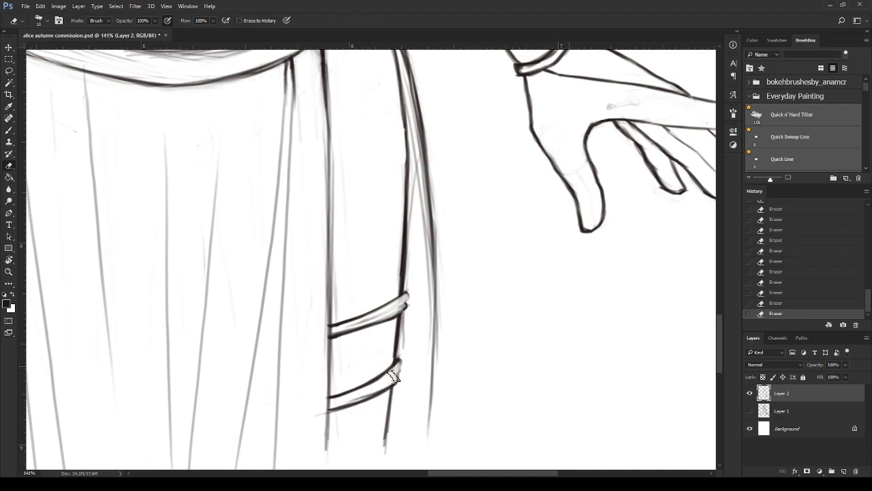
# - Redraw the upper and lower strap ends cleanly, adding a small curled end
pyautogui.click(15, 129)
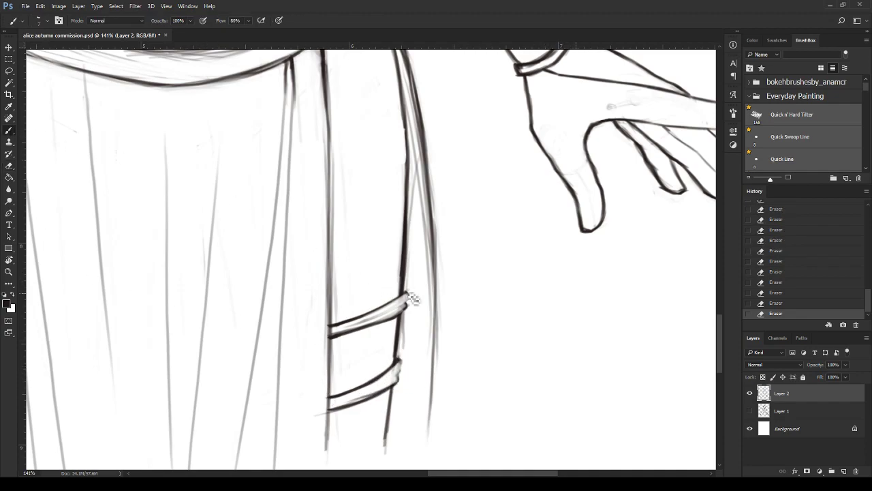
pyautogui.moveTo(407, 297)
pyautogui.mouseDown()
pyautogui.moveTo(407, 317)
pyautogui.moveTo(400, 307)
pyautogui.moveTo(324, 333)
pyautogui.moveTo(406, 300)
pyautogui.moveTo(408, 310)
pyautogui.mouseUp()
pyautogui.moveTo(408, 305); pyautogui.dragTo(327, 333)
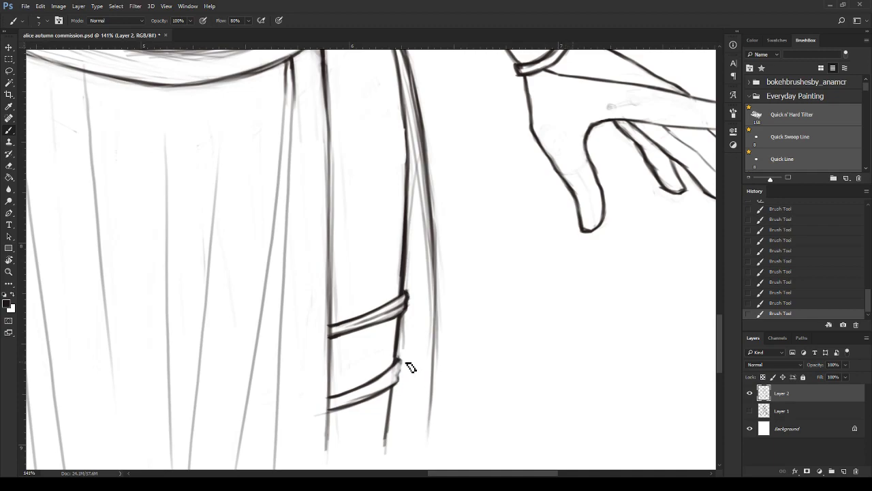
pyautogui.moveTo(402, 362)
pyautogui.mouseDown()
pyautogui.moveTo(398, 380)
pyautogui.moveTo(374, 385)
pyautogui.moveTo(397, 389)
pyautogui.mouseUp()
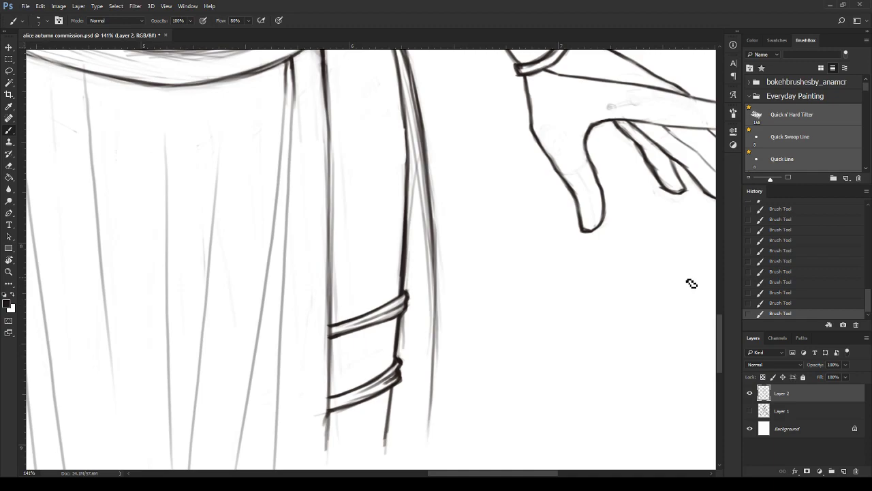
pyautogui.moveTo(720, 320); pyautogui.dragTo(709, 350)
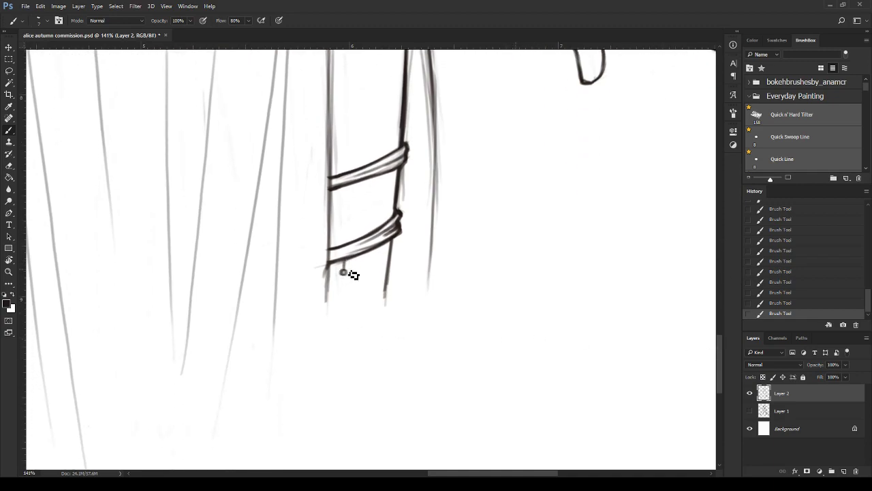
# - Hang three teardrop charms on short strings under each of the two leg-band straps
pyautogui.moveTo(343, 276); pyautogui.dragTo(348, 293)
pyautogui.moveTo(368, 269); pyautogui.dragTo(361, 286)
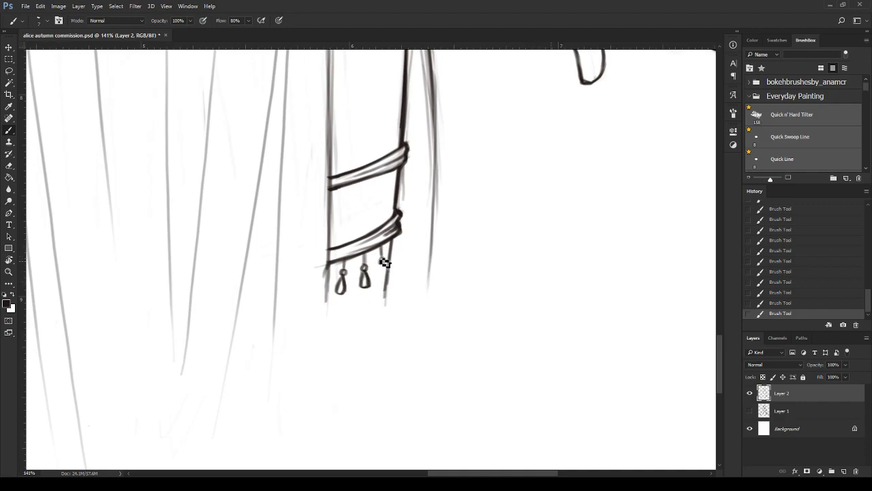
pyautogui.moveTo(381, 259)
pyautogui.mouseDown()
pyautogui.moveTo(391, 276)
pyautogui.moveTo(385, 266)
pyautogui.moveTo(397, 257)
pyautogui.moveTo(407, 272)
pyautogui.moveTo(396, 264)
pyautogui.mouseUp()
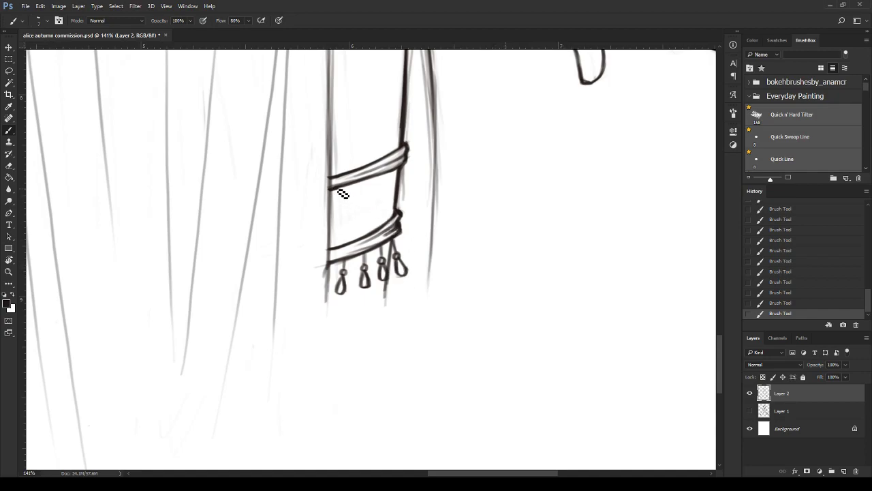
pyautogui.moveTo(339, 195)
pyautogui.mouseDown()
pyautogui.moveTo(337, 205)
pyautogui.moveTo(359, 195)
pyautogui.mouseUp()
pyautogui.moveTo(372, 182)
pyautogui.mouseDown()
pyautogui.moveTo(374, 194)
pyautogui.moveTo(388, 180)
pyautogui.moveTo(393, 187)
pyautogui.mouseUp()
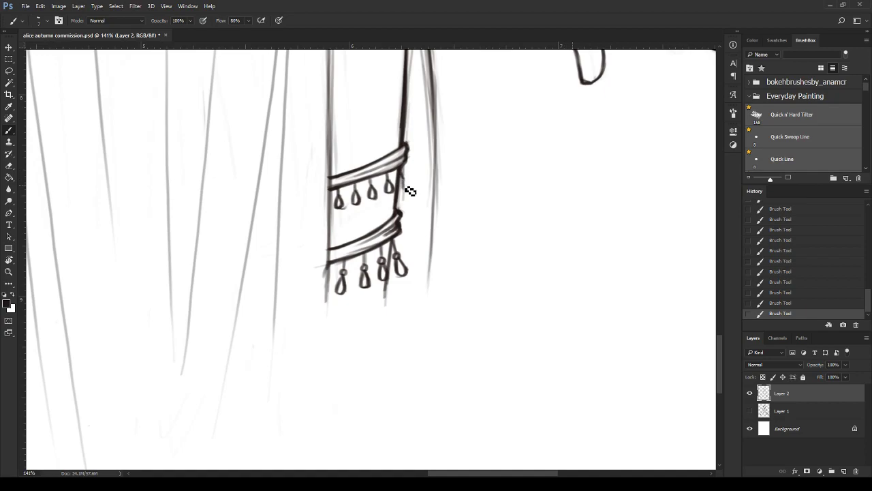
pyautogui.moveTo(404, 177); pyautogui.dragTo(409, 186)
# - Erase the stray mark beside the leg band
pyautogui.scroll(-3, 411, 185)
pyautogui.scroll(5, 379, 199)
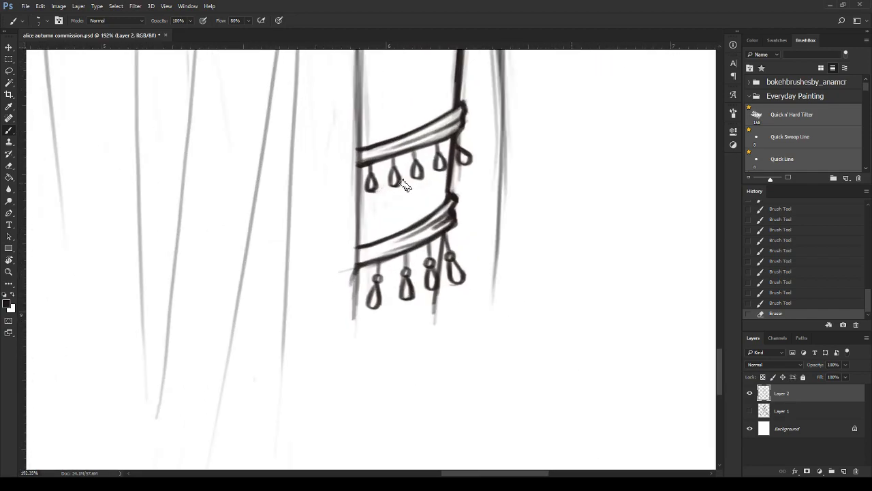
pyautogui.moveTo(470, 178)
pyautogui.mouseDown()
pyautogui.moveTo(462, 184)
pyautogui.moveTo(471, 139)
pyautogui.moveTo(510, 179)
pyautogui.moveTo(511, 170)
pyautogui.mouseUp()
pyautogui.scroll(-5, 516, 126)
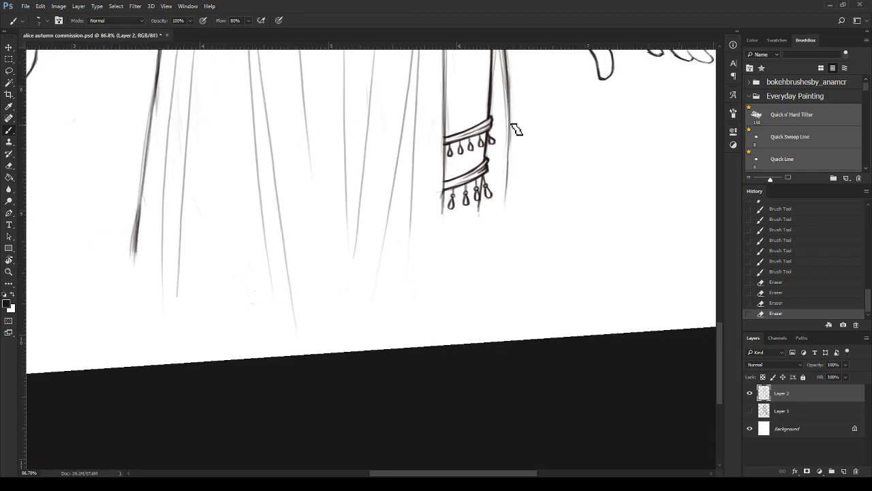
pyautogui.scroll(4, 710, 353)
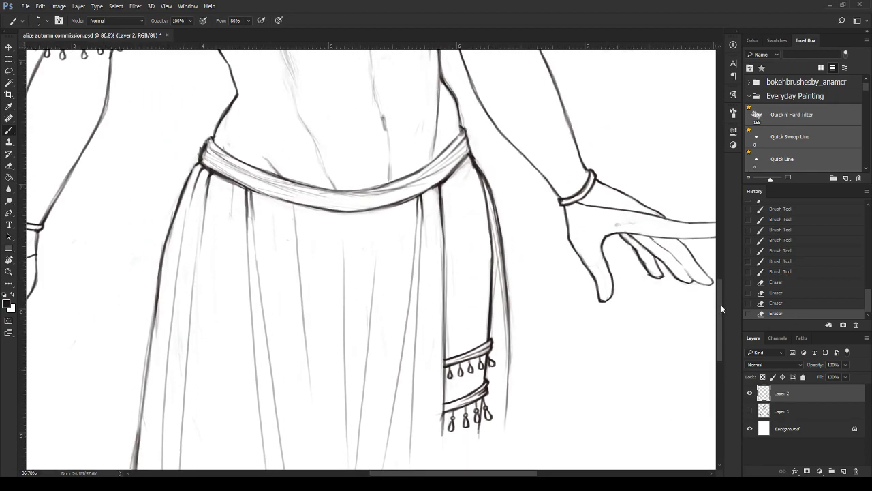
# - Extend the skirt slit's edge downward past the band and touch up strokes around the charms
pyautogui.moveTo(449, 325); pyautogui.dragTo(443, 347)
pyautogui.moveTo(443, 349); pyautogui.dragTo(446, 352)
pyautogui.moveTo(444, 321)
pyautogui.mouseDown()
pyautogui.moveTo(450, 362)
pyautogui.moveTo(442, 361)
pyautogui.moveTo(446, 333)
pyautogui.mouseUp()
pyautogui.moveTo(444, 299); pyautogui.dragTo(444, 351)
pyautogui.moveTo(470, 303); pyautogui.dragTo(477, 313)
# - Zoom out to check the nearly complete figure line art
pyautogui.scroll(-3, 711, 294)
pyautogui.scroll(-1, 711, 293)
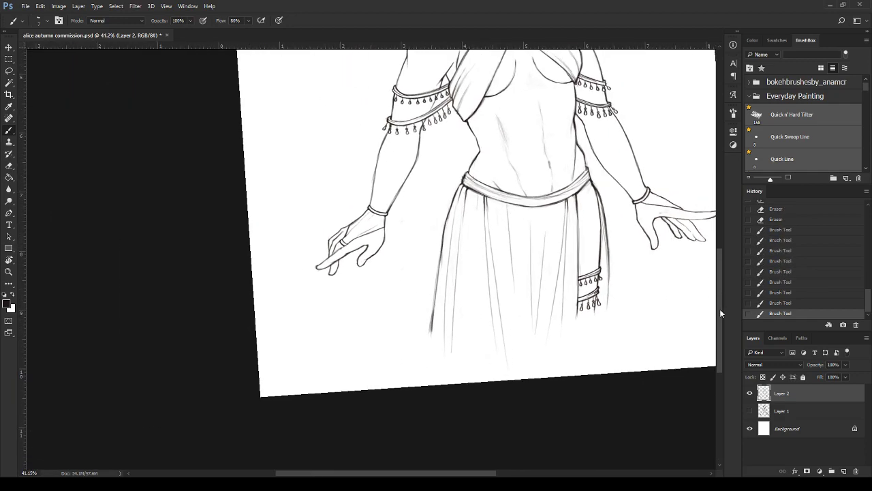
pyautogui.scroll(3, 719, 308)
pyautogui.moveTo(402, 475); pyautogui.dragTo(446, 475)
pyautogui.scroll(3, 705, 289)
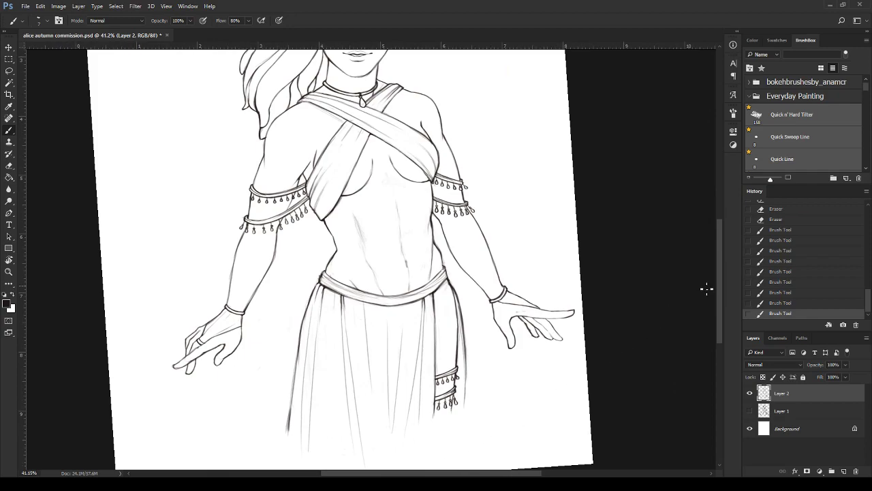
pyautogui.scroll(2, 714, 274)
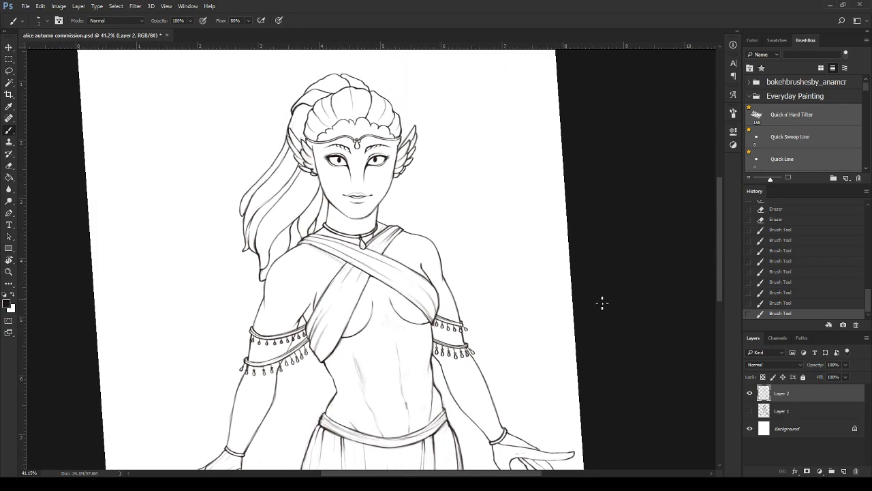